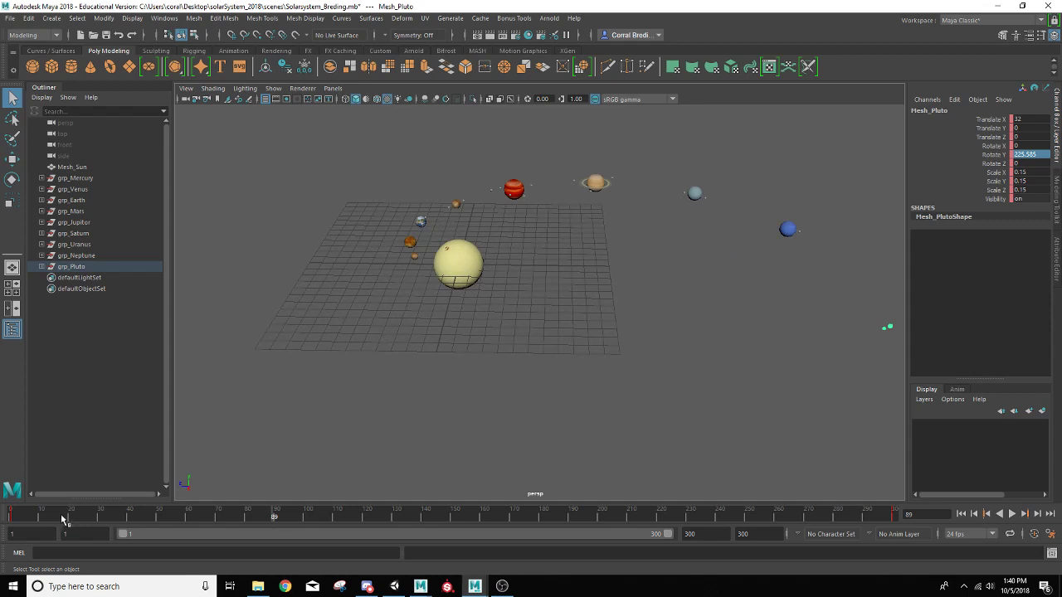
# - Play back the solar system animation from frame 1 to review the planets' motion, and return to the first frame
pyautogui.moveTo(64, 512); pyautogui.dragTo(2, 518)
pyautogui.hotkey('alt', 'v')
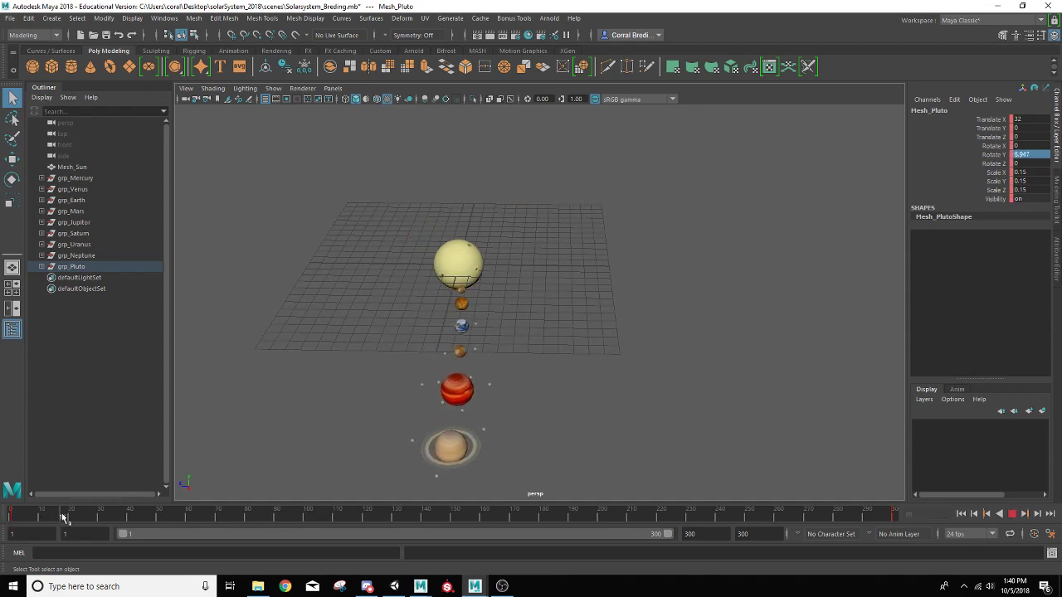
pyautogui.hotkey('alt', 'v')
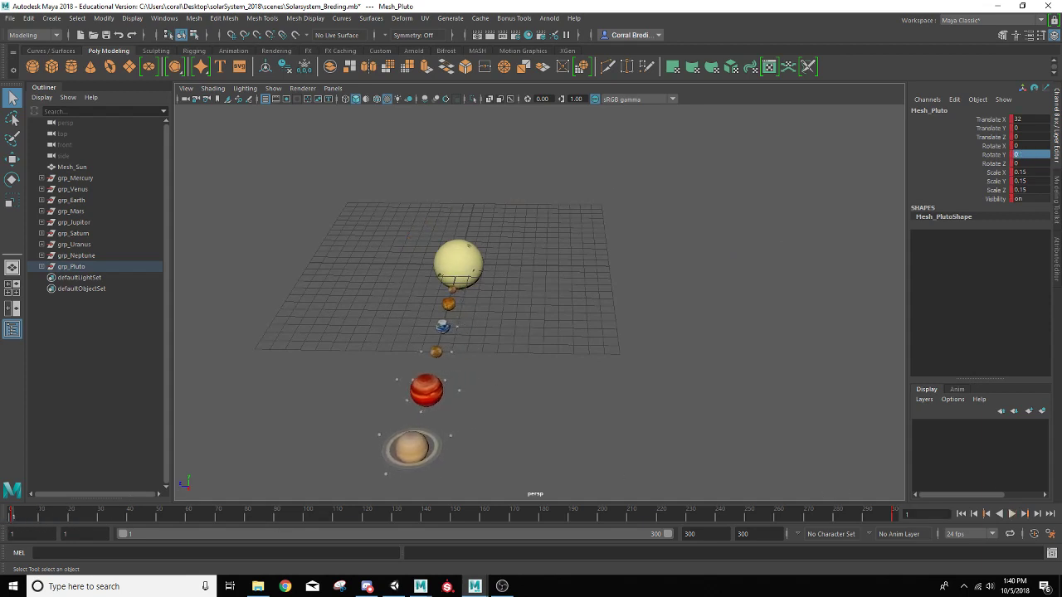
pyautogui.click(1011, 513)
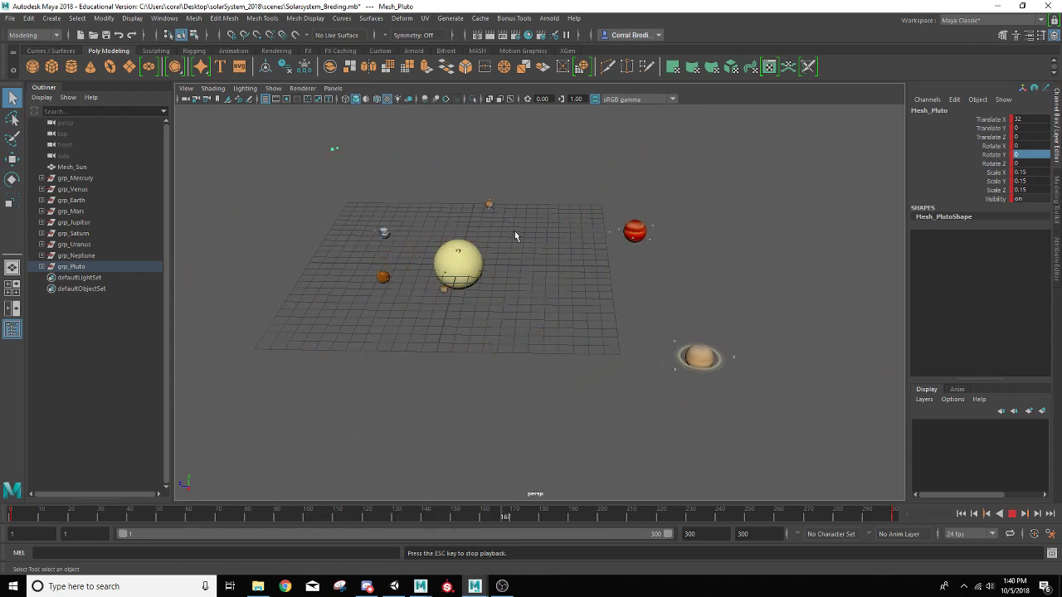
pyautogui.click(1011, 514)
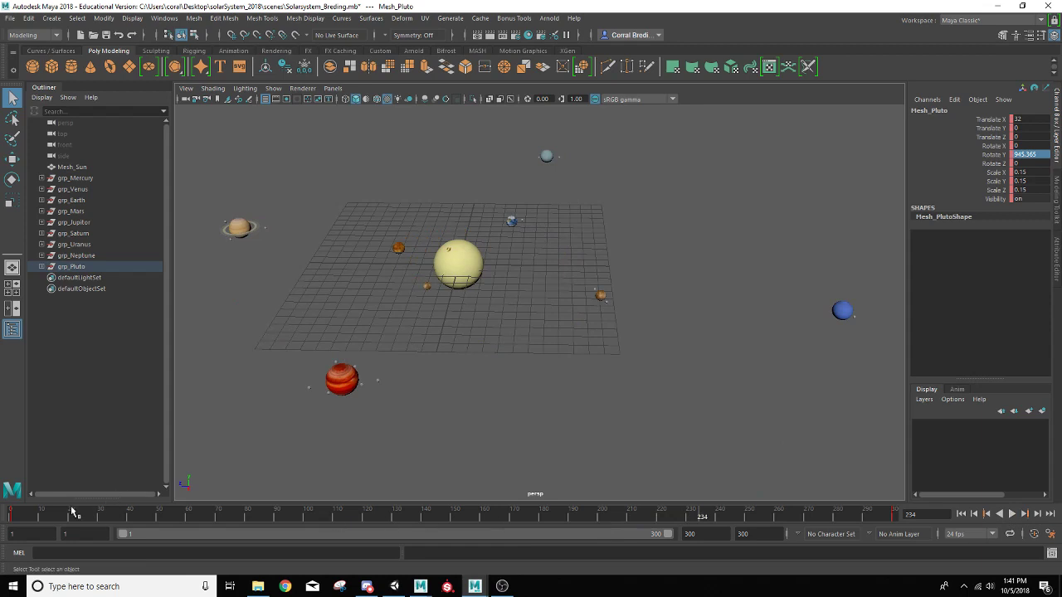
pyautogui.moveTo(73, 512); pyautogui.dragTo(10, 515)
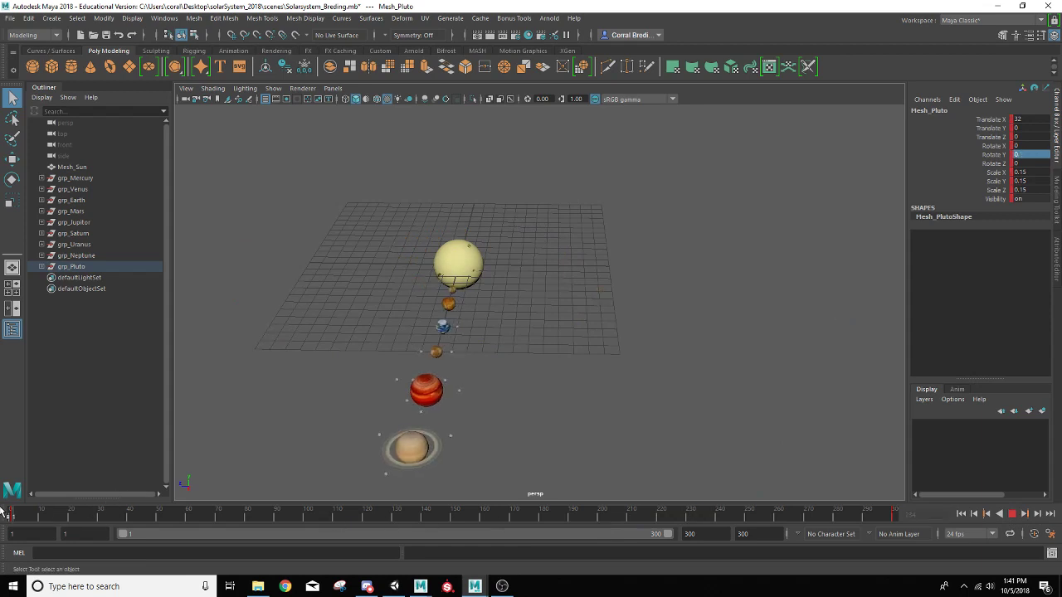
# - Hide the Outliner and set up a two-pane layout with the Graph Editor beside the perspective view
pyautogui.click(12, 330)
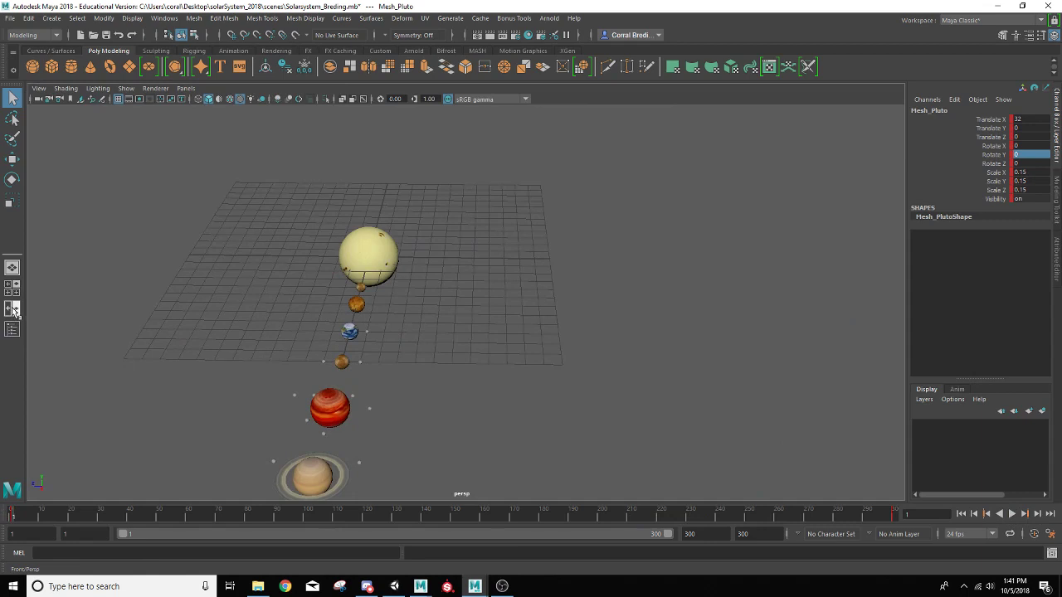
pyautogui.click(13, 308)
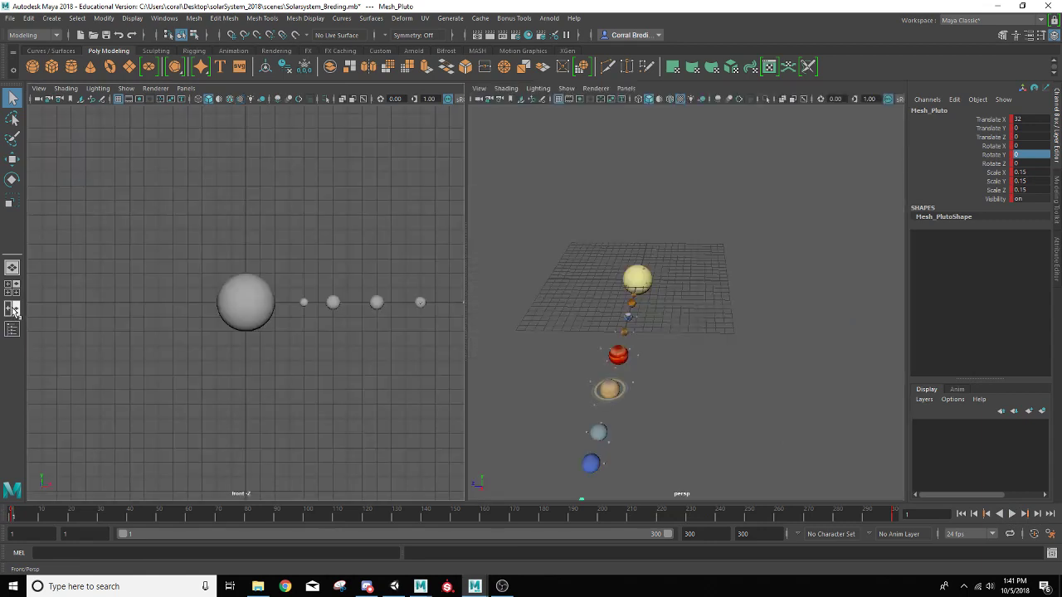
pyautogui.click(182, 90)
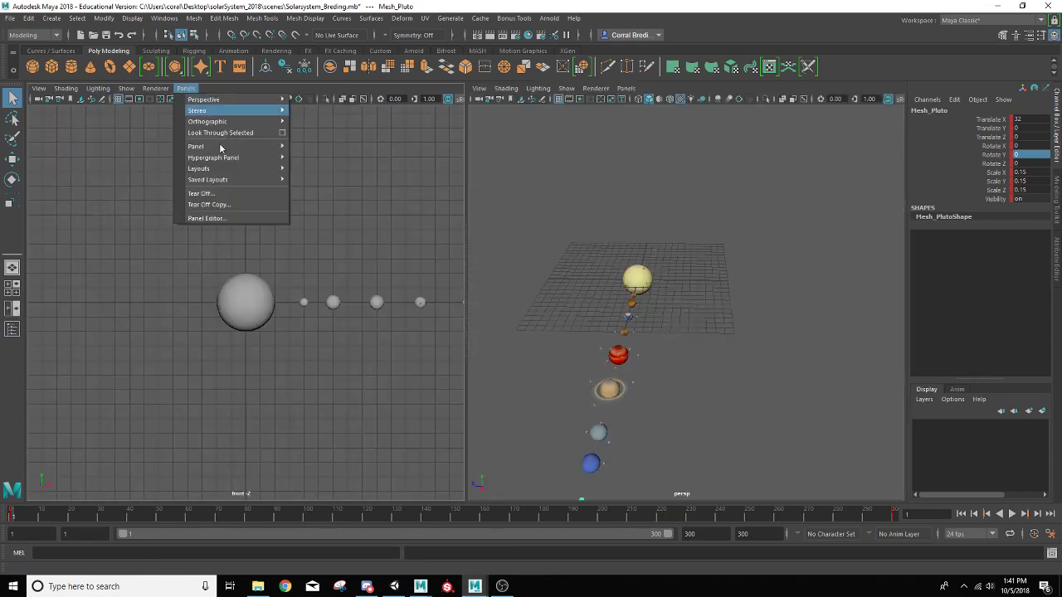
pyautogui.moveTo(207, 148)
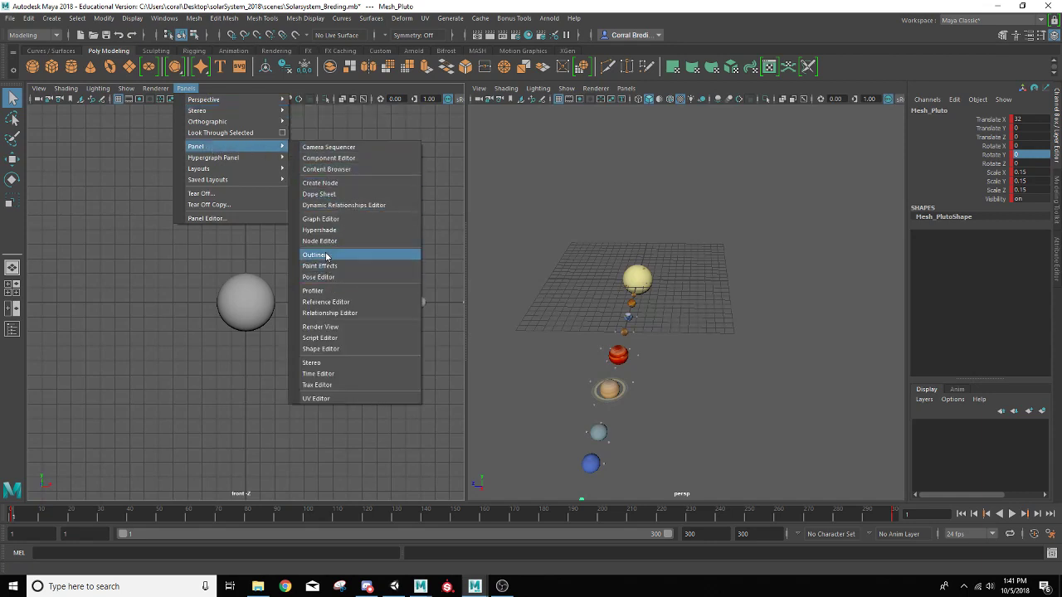
pyautogui.click(323, 220)
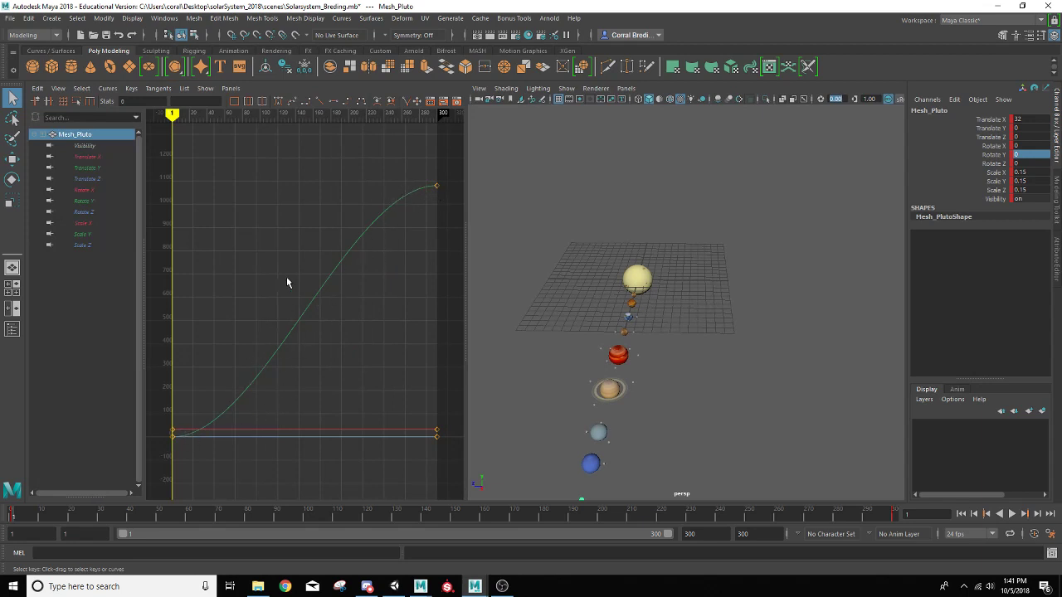
# - Set the tangent of Saturn's last Rotate Y key, at frame 300, to linear
pyautogui.click(638, 283)
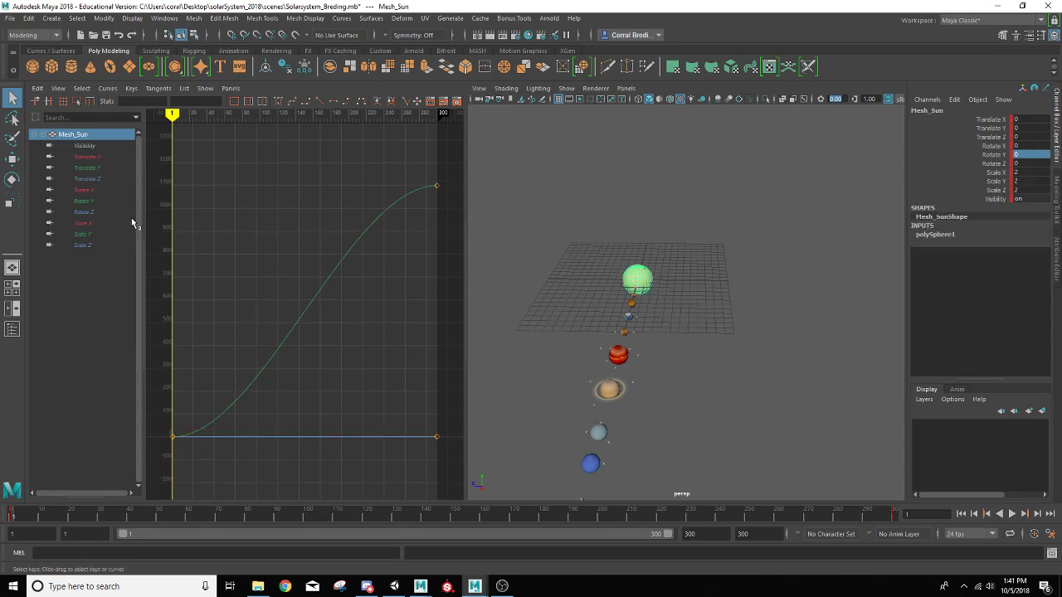
pyautogui.click(629, 312)
pyautogui.click(617, 392)
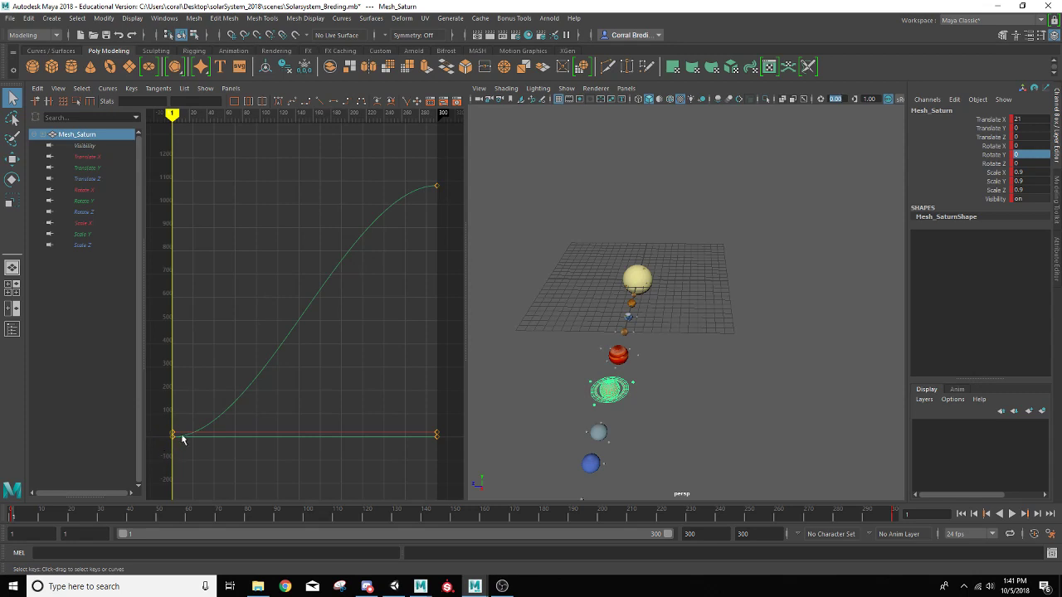
pyautogui.moveTo(457, 208); pyautogui.dragTo(406, 213)
pyautogui.hotkey('ctrl', 'z')
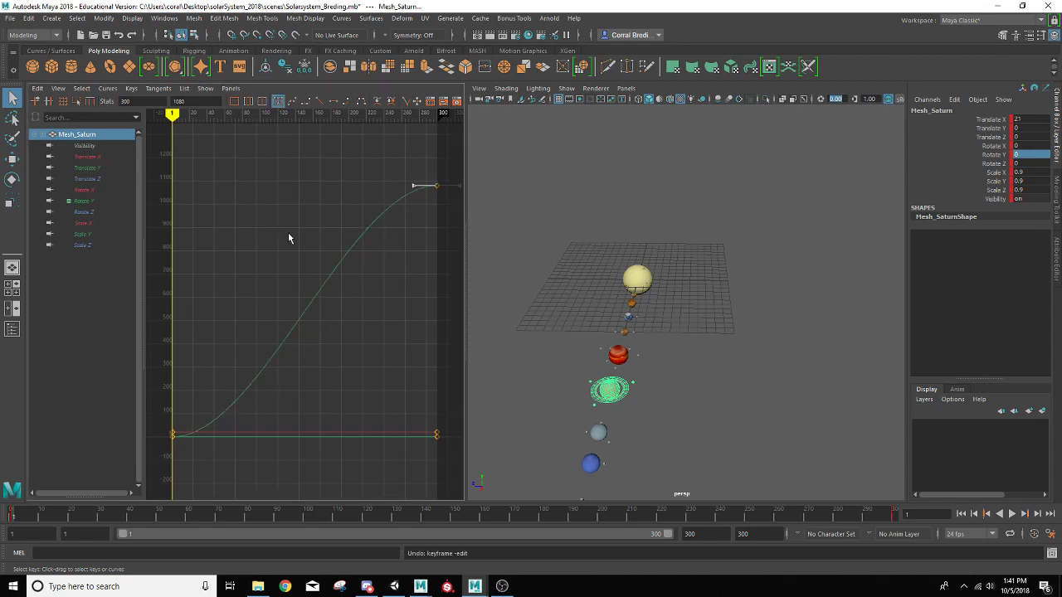
pyautogui.click(322, 103)
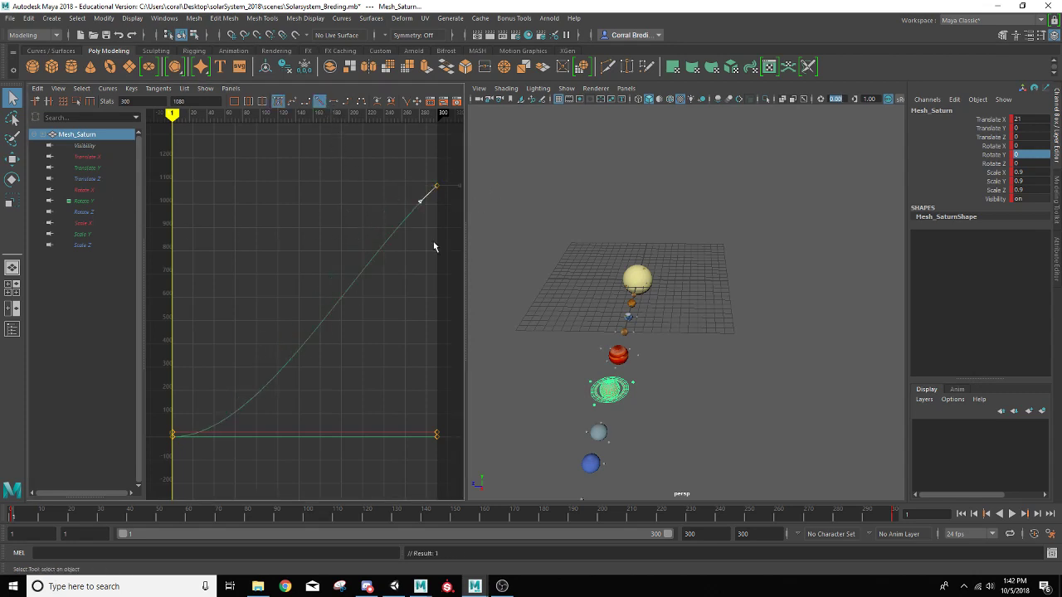
# - Isolate Saturn's Rotate Y curve and set the tangent of its first key, at frame 1, to linear
pyautogui.click(173, 437)
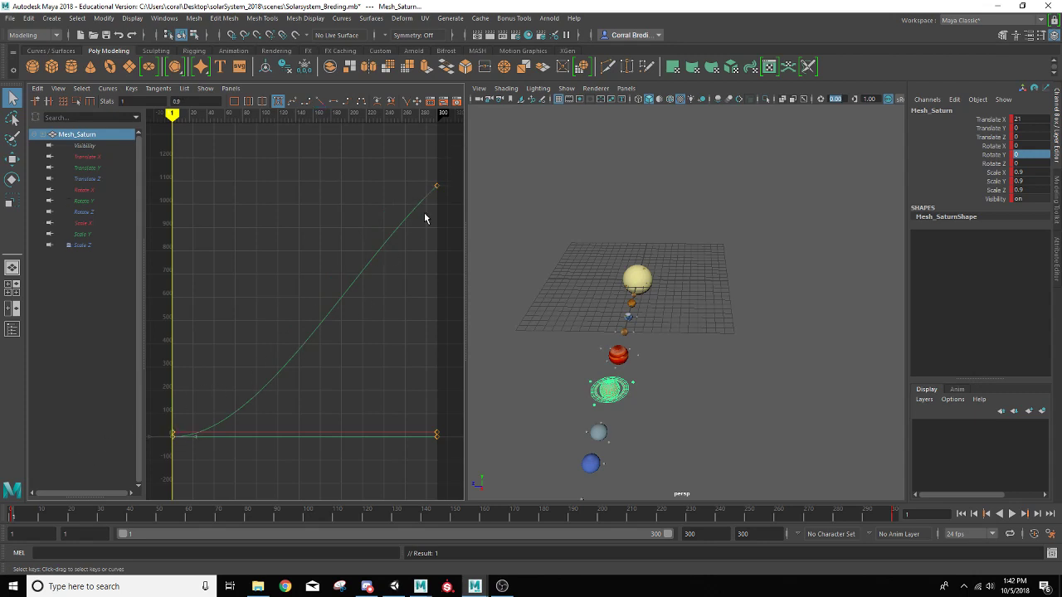
pyautogui.click(320, 102)
pyautogui.click(91, 201)
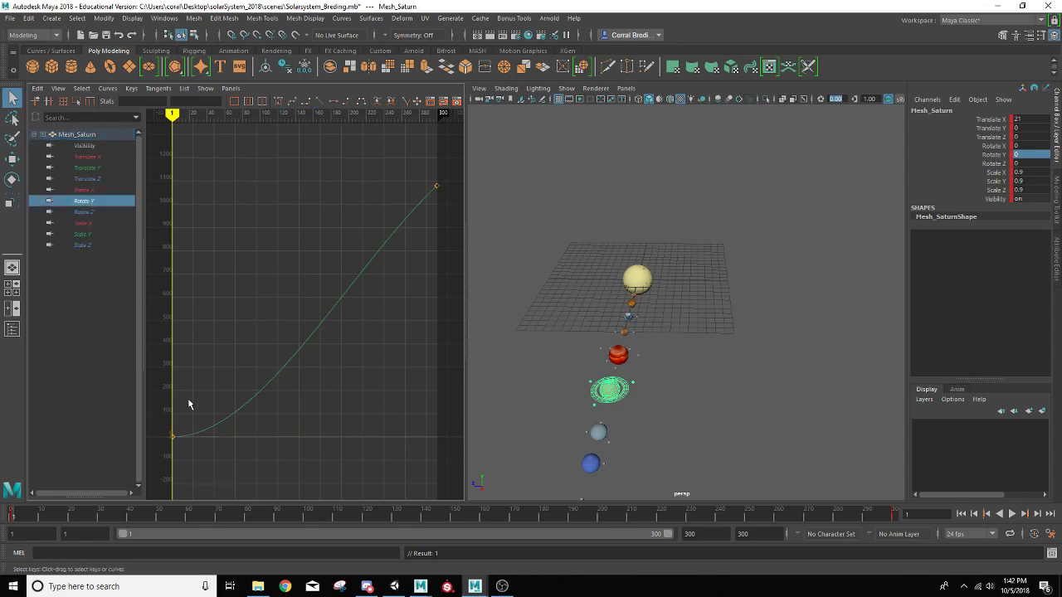
pyautogui.moveTo(166, 423); pyautogui.dragTo(183, 445)
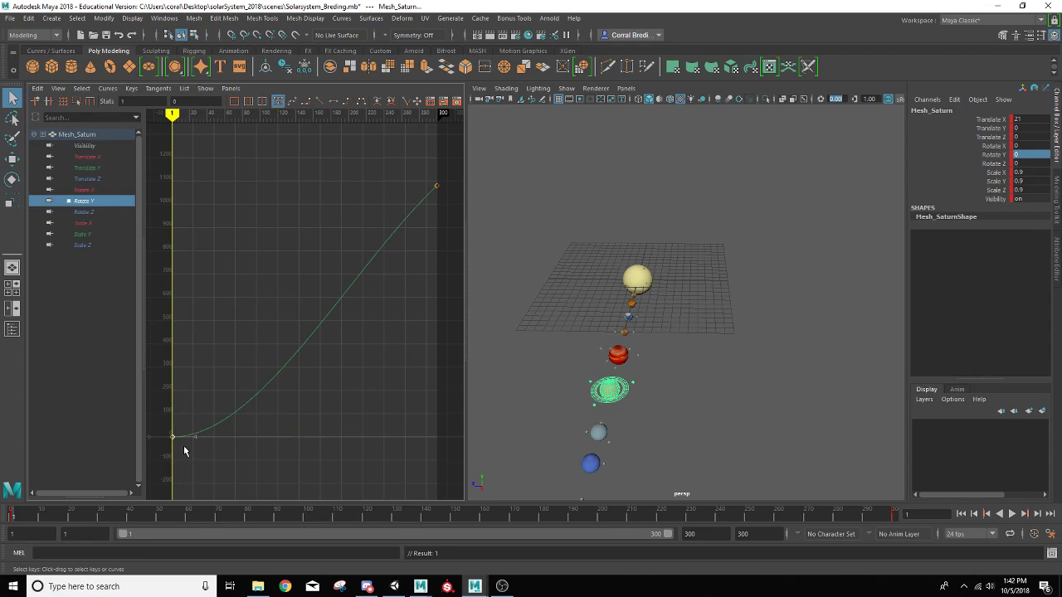
pyautogui.click(321, 101)
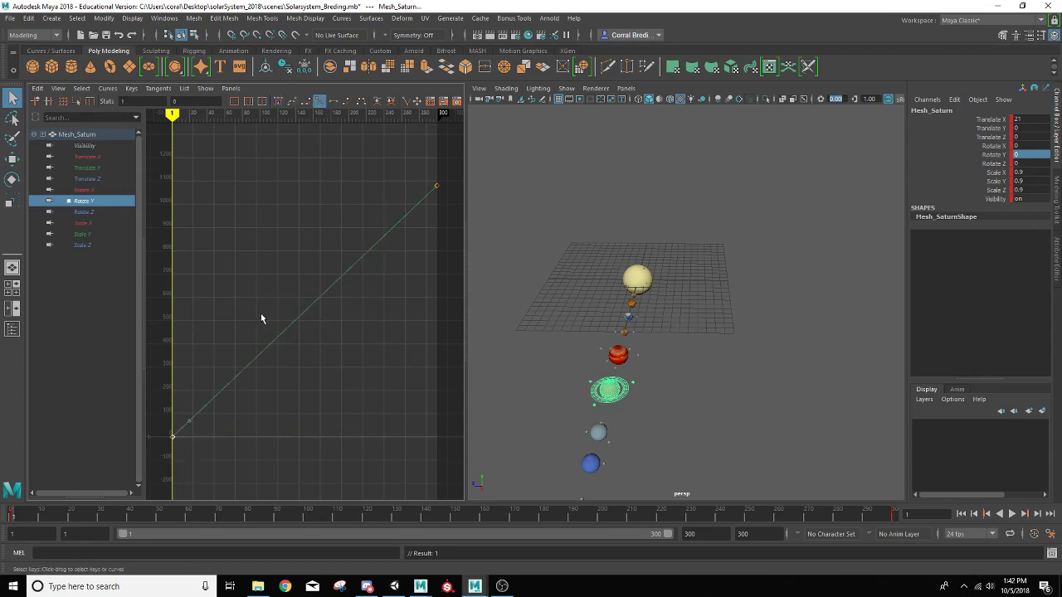
# - Apply linear tangents to the animation curves of the Sun, Mercury, Venus, Mars, Jupiter, Saturn, Uranus, Neptune and Pluto meshes together
pyautogui.click(636, 292)
pyautogui.keyDown('alt'); pyautogui.moveTo(631, 305); pyautogui.dragTo(710, 262); pyautogui.keyUp('alt')
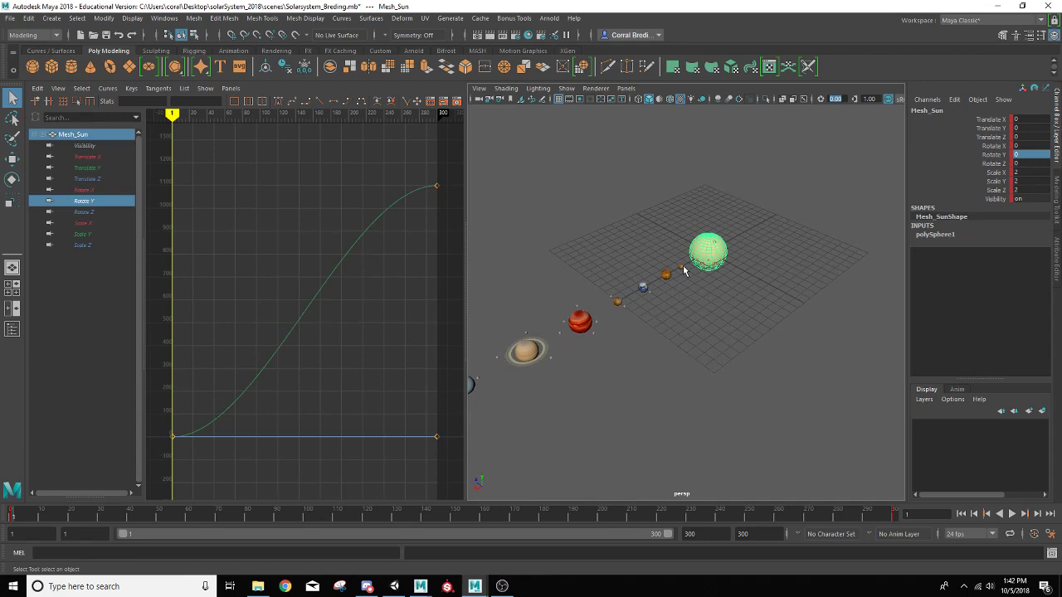
pyautogui.keyDown('shift'); pyautogui.click(682, 268); pyautogui.keyUp('shift')
pyautogui.keyDown('shift'); pyautogui.click(666, 274); pyautogui.keyUp('shift')
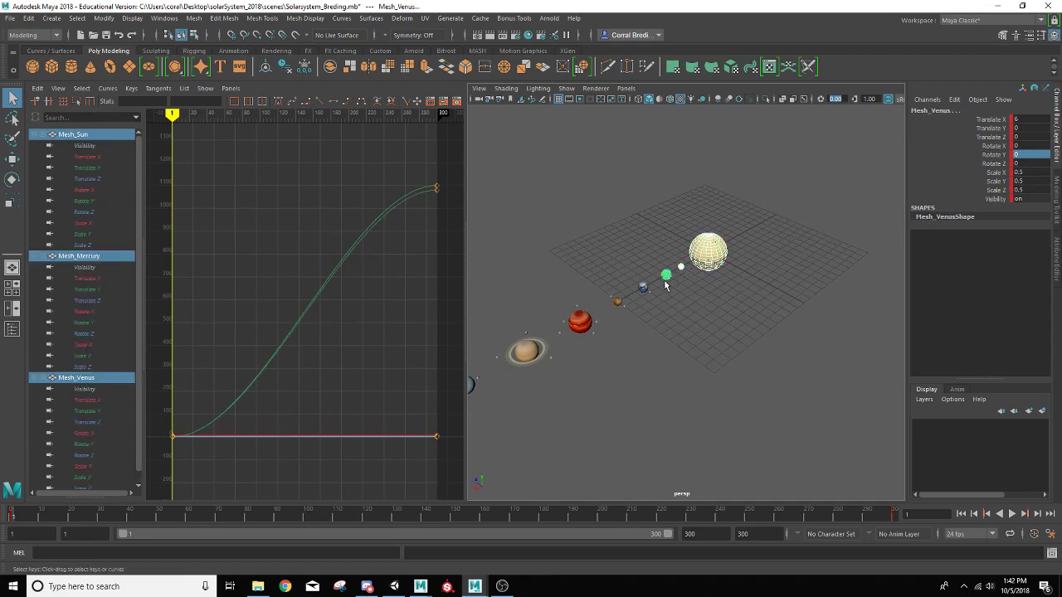
pyautogui.keyDown('shift'); pyautogui.click(617, 304); pyautogui.keyUp('shift')
pyautogui.keyDown('shift'); pyautogui.click(589, 324); pyautogui.keyUp('shift')
pyautogui.keyDown('shift'); pyautogui.click(525, 353); pyautogui.keyUp('shift')
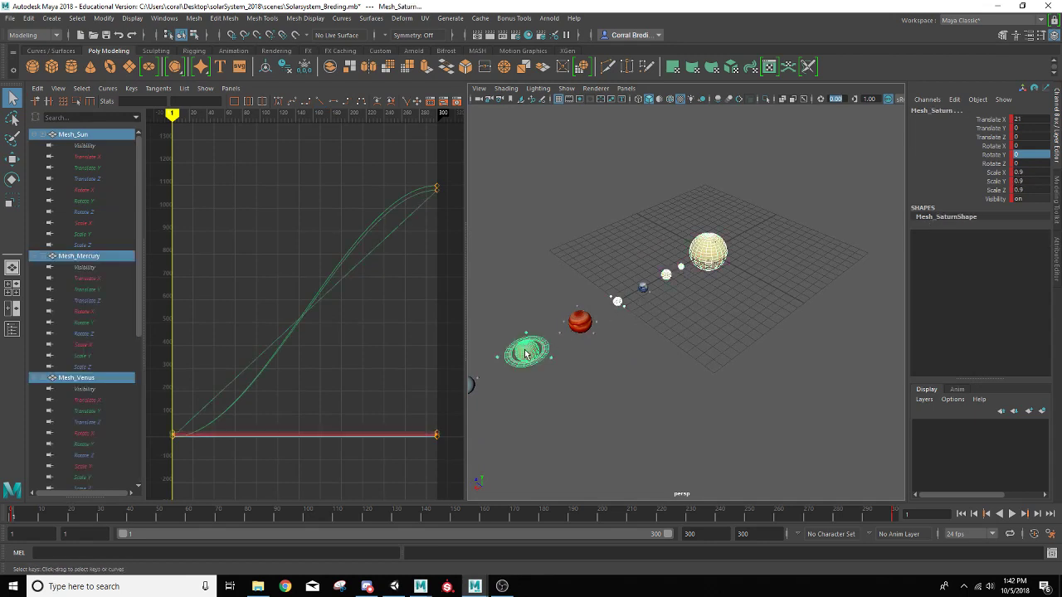
pyautogui.keyDown('shift'); pyautogui.click(580, 322); pyautogui.keyUp('shift')
pyautogui.keyDown('alt'); pyautogui.moveTo(584, 325); pyautogui.dragTo(720, 284, button='middle'); pyautogui.keyUp('alt')
pyautogui.keyDown('shift'); pyautogui.click(650, 307); pyautogui.keyUp('shift')
pyautogui.keyDown('shift'); pyautogui.click(617, 325); pyautogui.keyUp('shift')
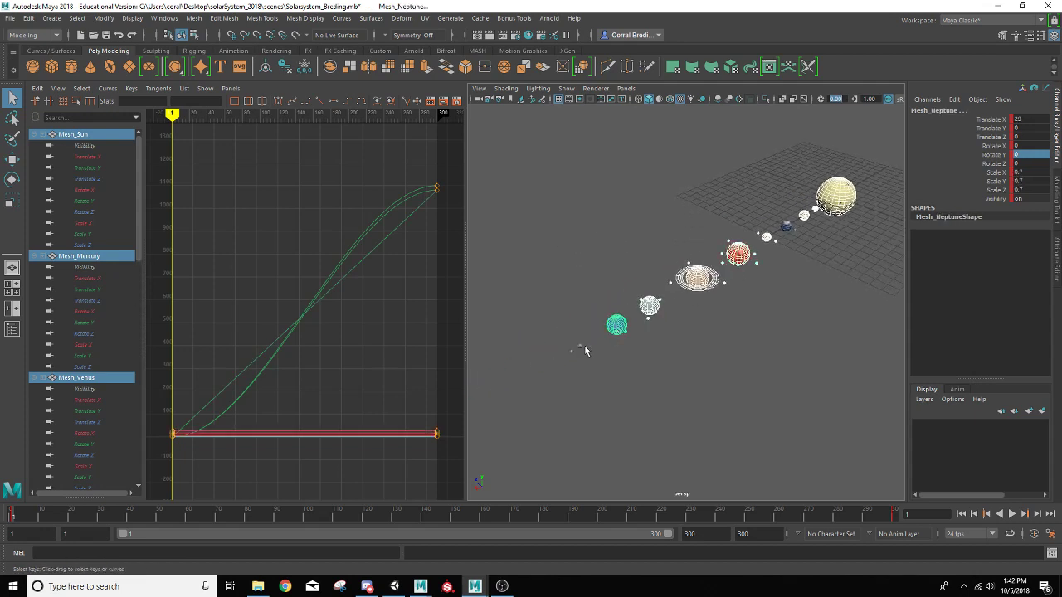
pyautogui.keyDown('shift'); pyautogui.click(580, 348); pyautogui.keyUp('shift')
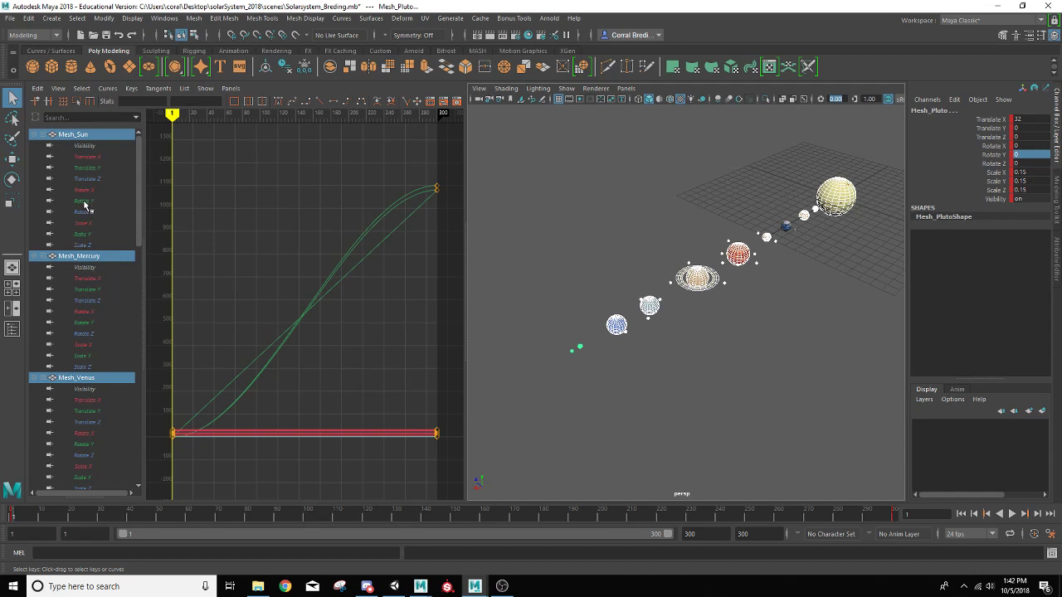
pyautogui.click(321, 103)
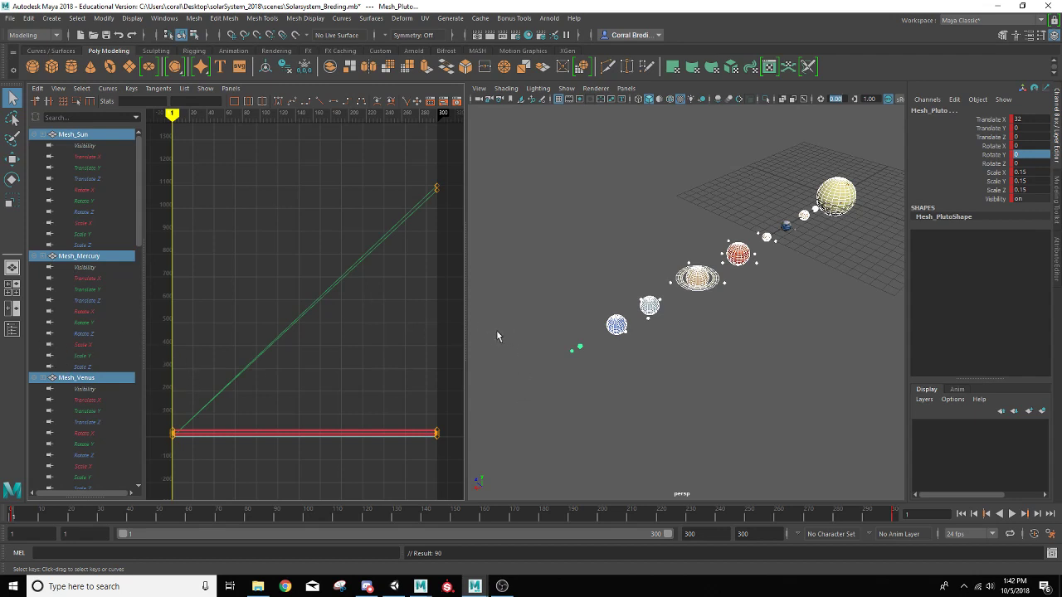
# - Show the Outliner and apply linear tangents to the curves of all planet groups from grp_Mercury to grp_Pluto, leaving out Mesh_Sun
pyautogui.click(12, 329)
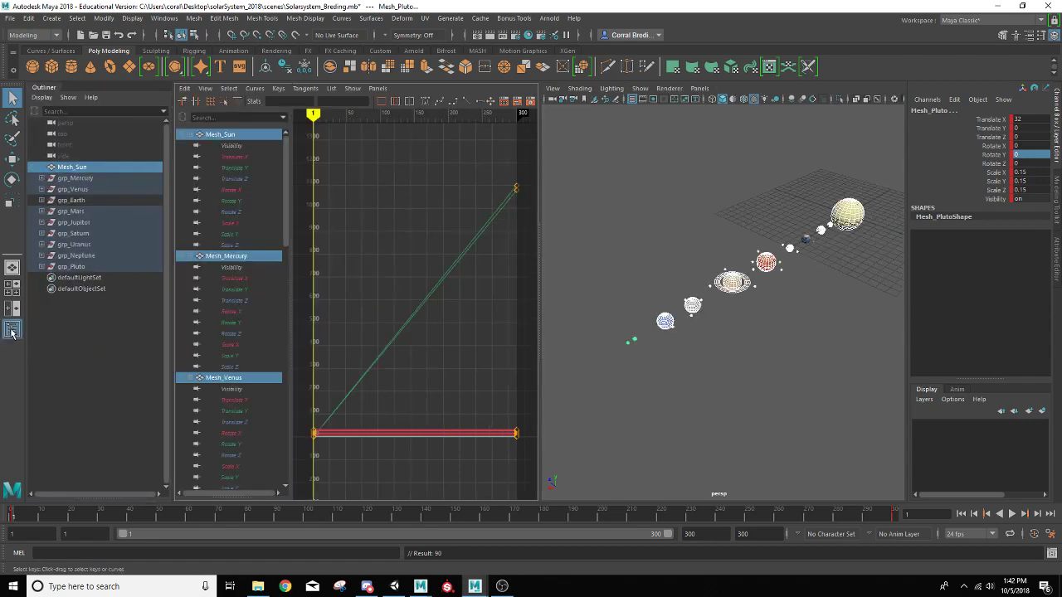
pyautogui.click(73, 267)
pyautogui.keyDown('shift'); pyautogui.click(73, 167); pyautogui.keyUp('shift')
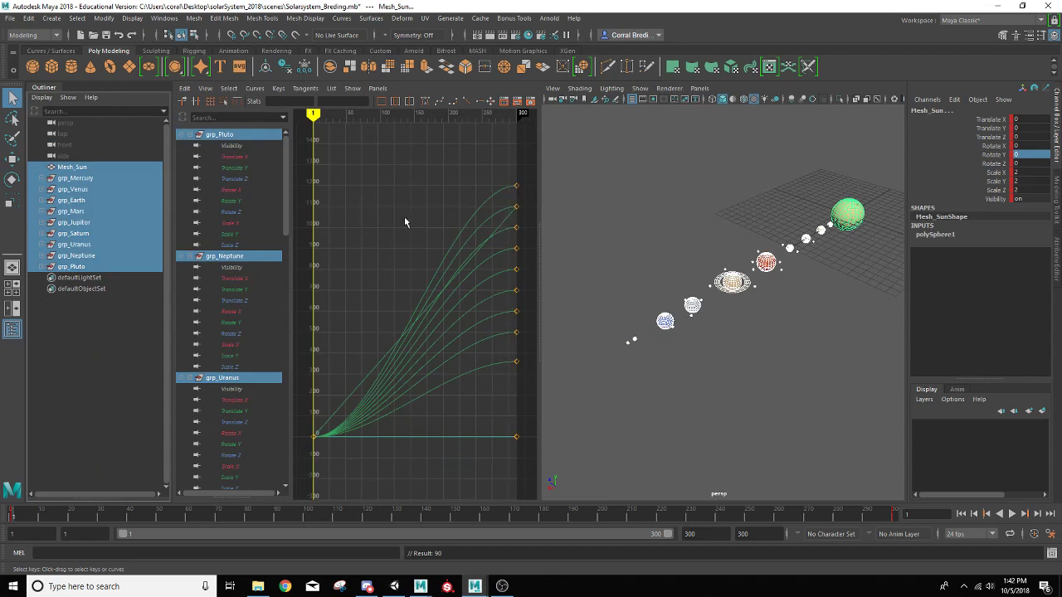
pyautogui.keyDown('ctrl'); pyautogui.click(81, 168); pyautogui.keyUp('ctrl')
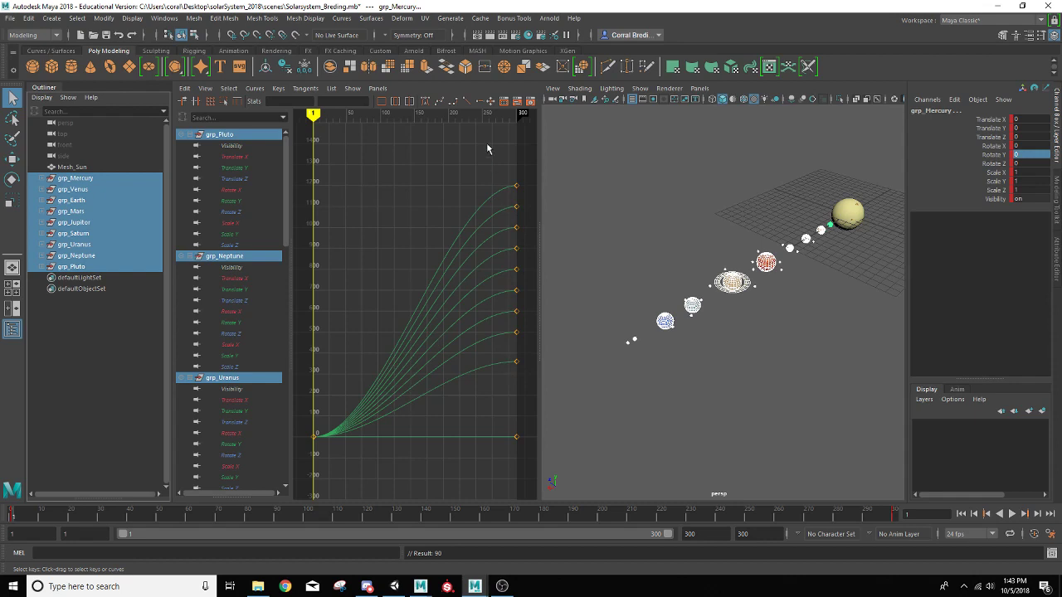
pyautogui.click(469, 103)
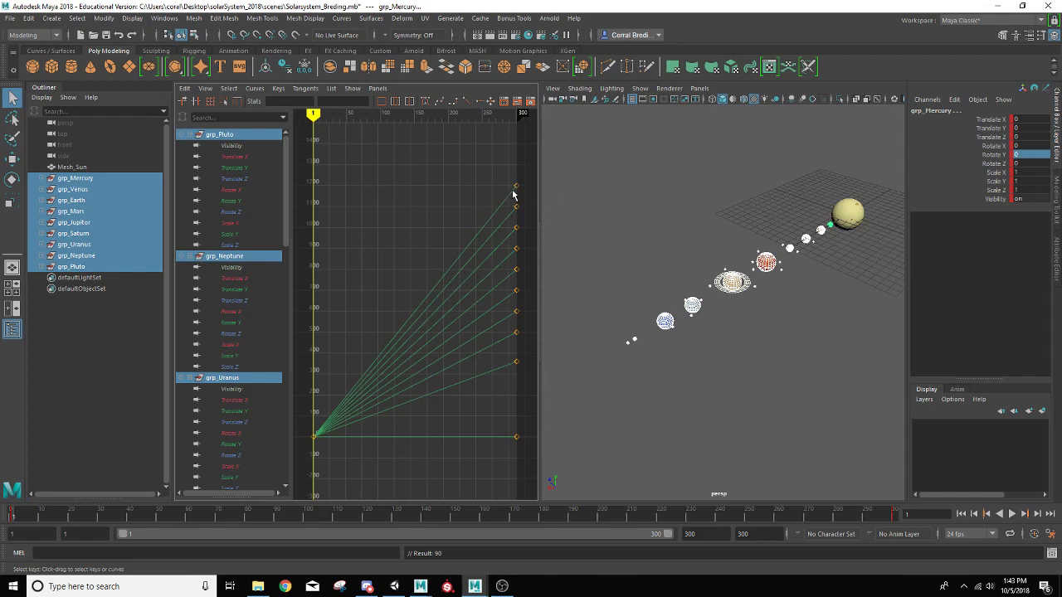
# - Hide the Outliner and switch back to a single perspective view with the whole solar system in frame
pyautogui.click(13, 331)
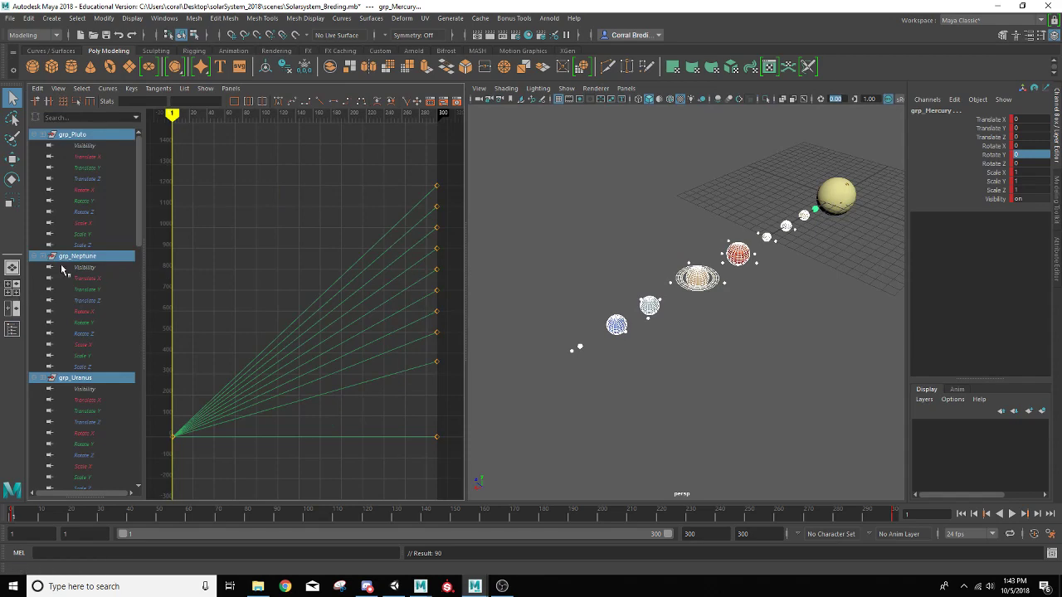
pyautogui.click(11, 267)
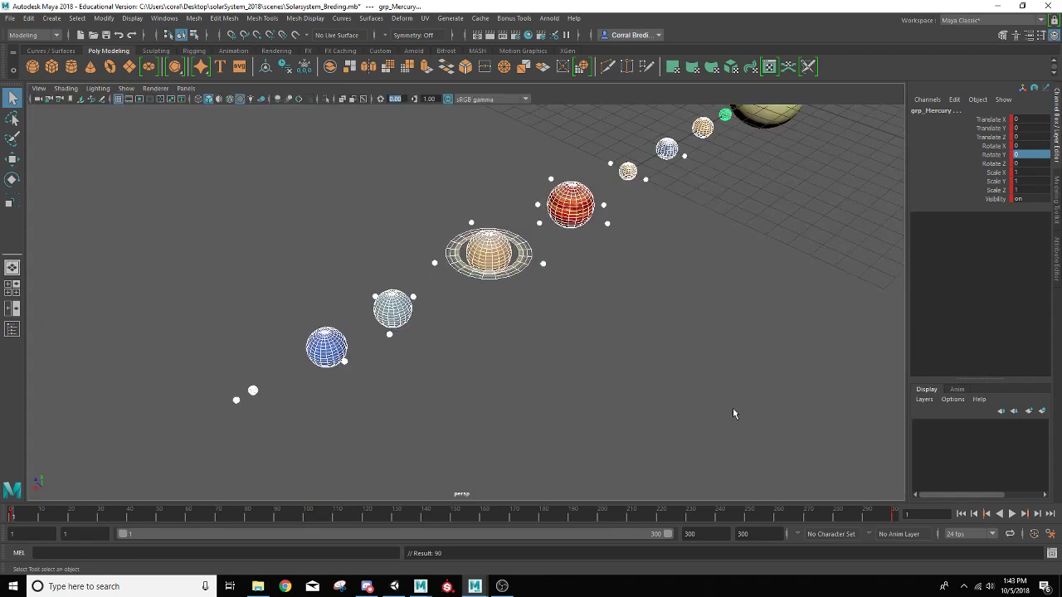
pyautogui.scroll(-10, 672, 379)
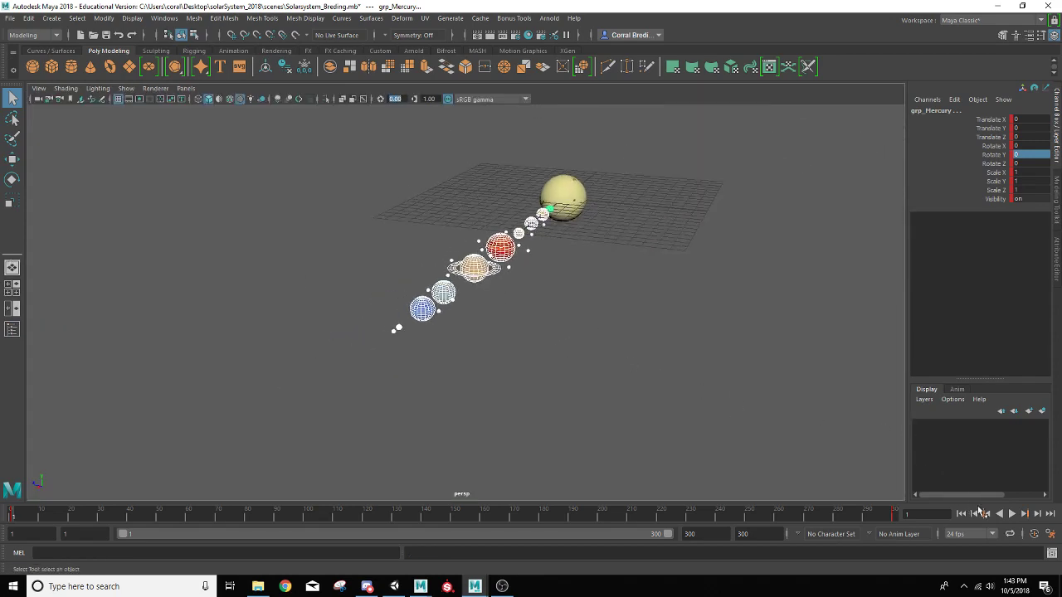
# - Play back the animation to check the planets' orbits, stop at frame 121, and clear the selection
pyautogui.click(1011, 514)
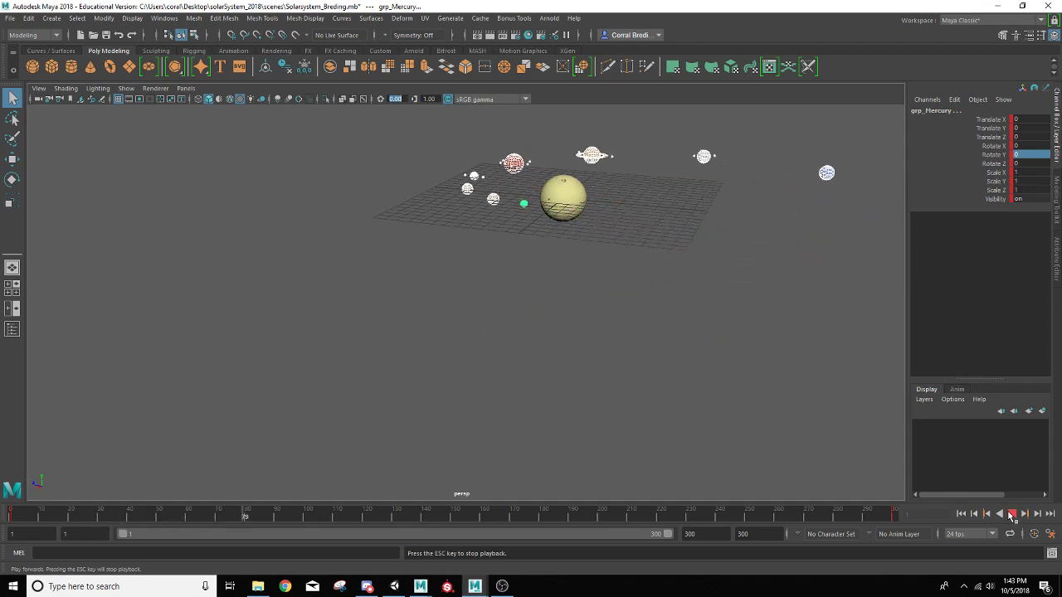
pyautogui.click(1013, 514)
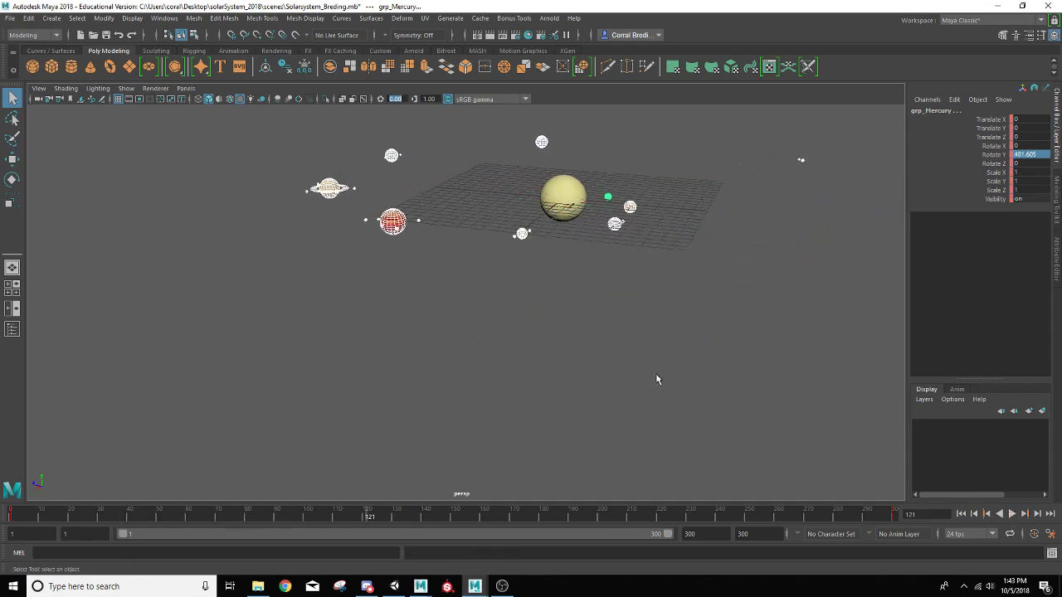
pyautogui.click(599, 317)
pyautogui.keyDown('alt'); pyautogui.moveTo(589, 280); pyautogui.dragTo(574, 285); pyautogui.keyUp('alt')
pyautogui.keyDown('alt'); pyautogui.moveTo(574, 285); pyautogui.dragTo(470, 463, button='middle'); pyautogui.keyUp('alt')
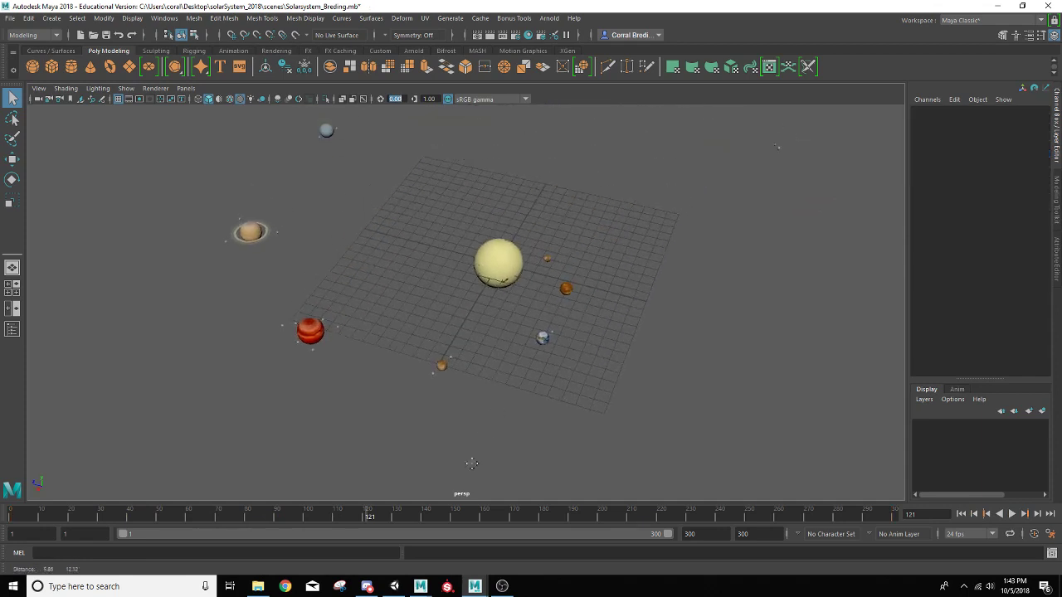
pyautogui.keyDown('alt'); pyautogui.moveTo(470, 462); pyautogui.dragTo(433, 379); pyautogui.keyUp('alt')
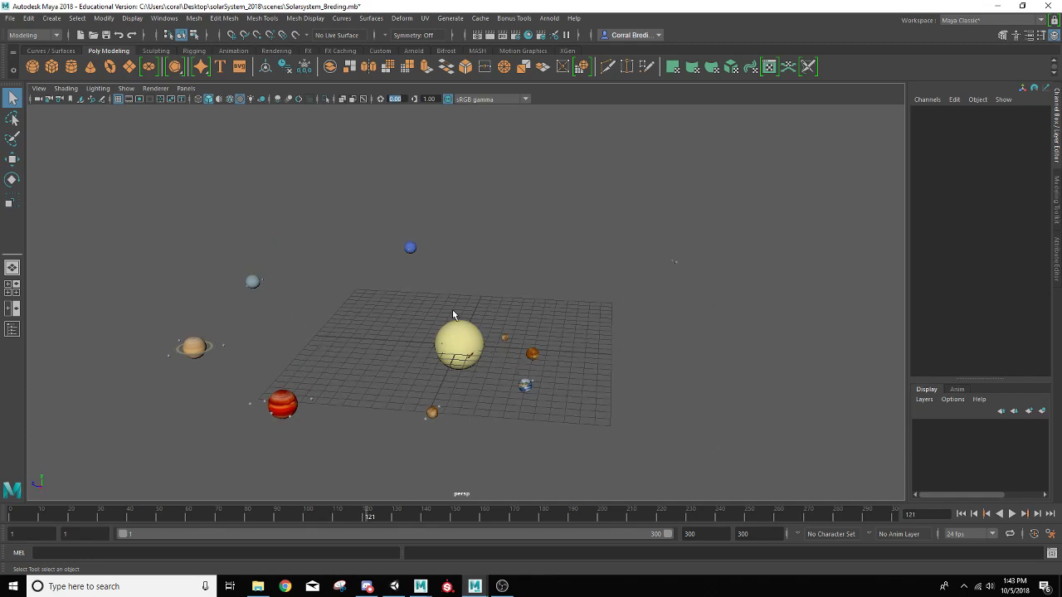
# - Create a polygon sphere at the origin and check its position inside the Sun using X-ray display
pyautogui.keyDown('alt'); pyautogui.moveTo(487, 370); pyautogui.dragTo(448, 365); pyautogui.keyUp('alt')
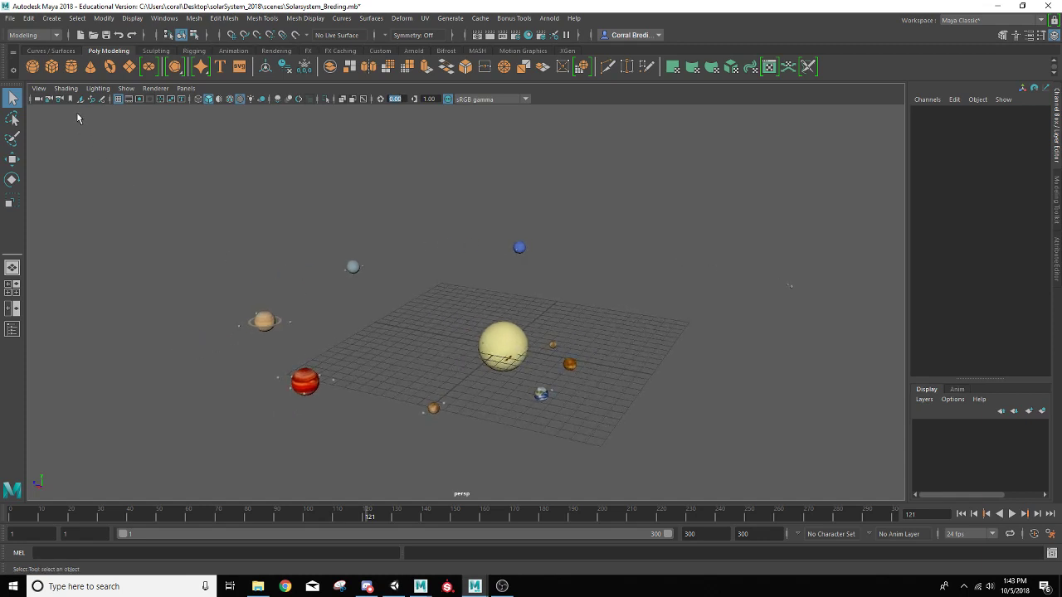
pyautogui.click(34, 68)
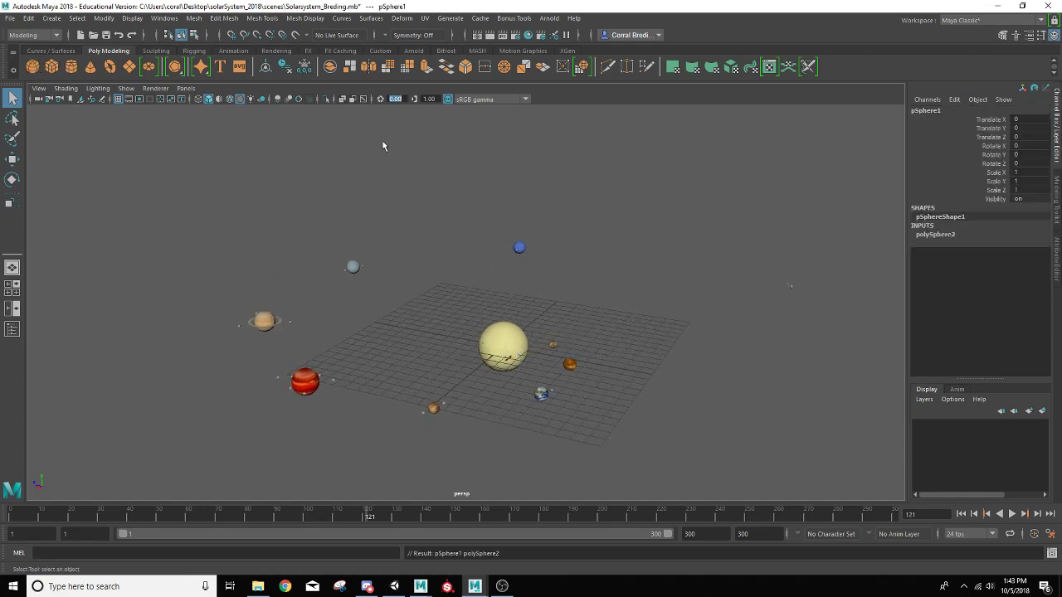
pyautogui.click(340, 97)
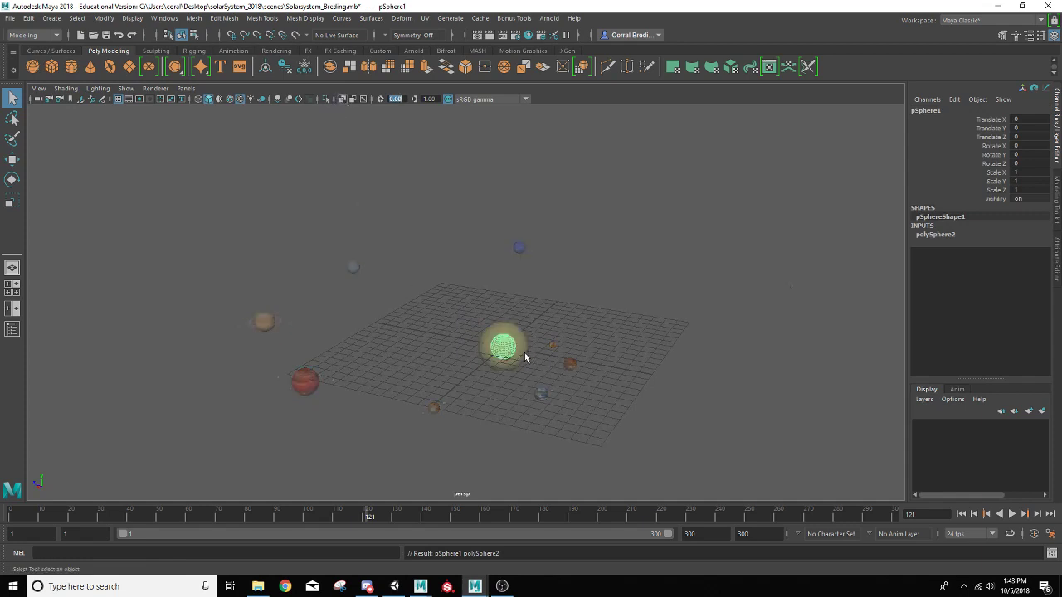
pyautogui.click(340, 97)
# - Scale the new sphere uniformly to about 166.56 so that it encloses the whole solar system
pyautogui.press('r')
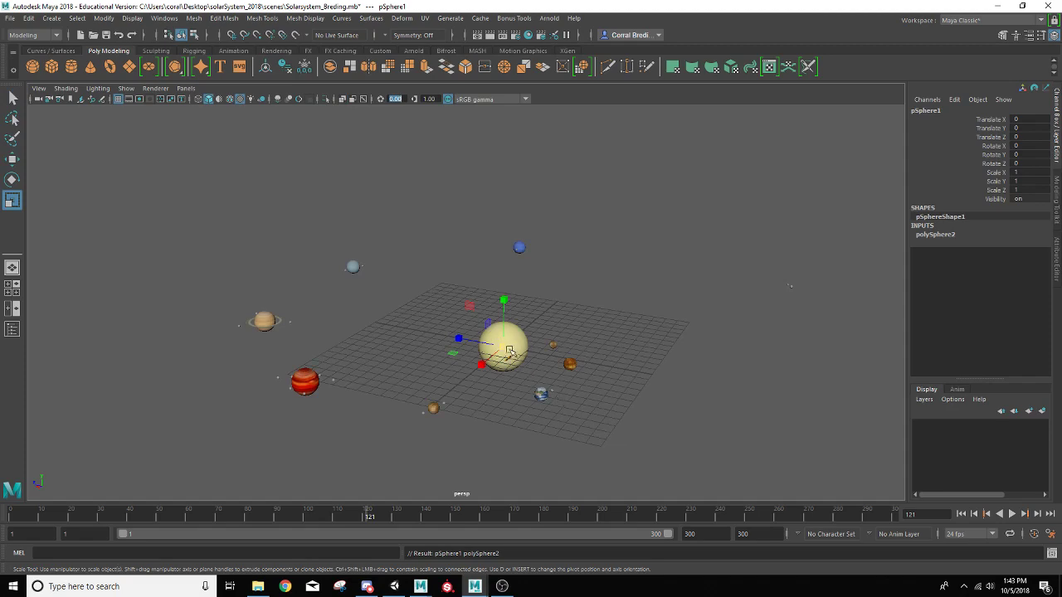
pyautogui.moveTo(502, 349); pyautogui.dragTo(836, 257)
pyautogui.moveTo(502, 349); pyautogui.dragTo(1054, 286)
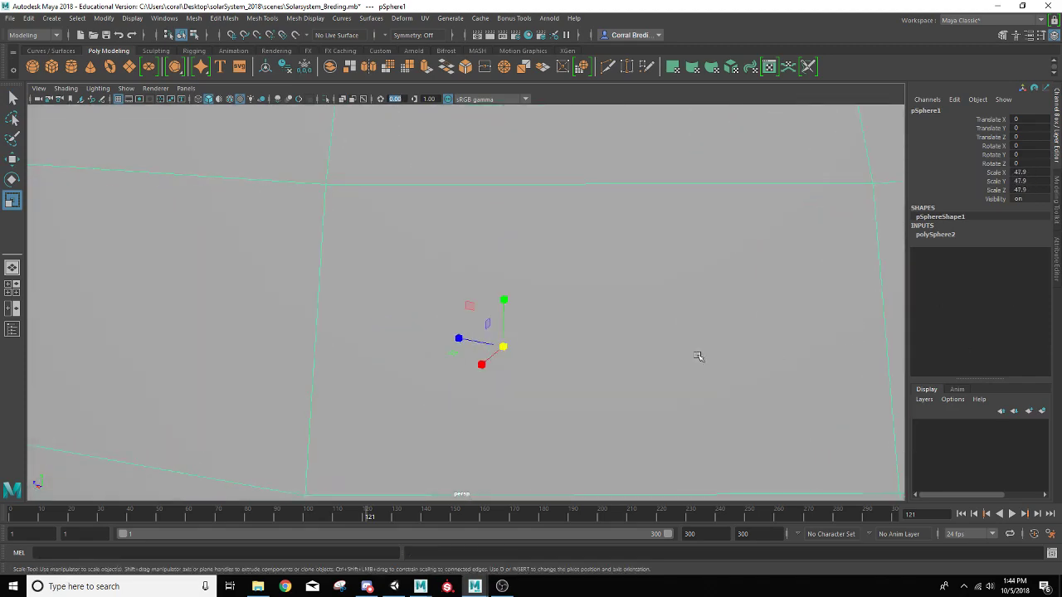
pyautogui.scroll(-5, 540, 351)
pyautogui.moveTo(485, 327); pyautogui.dragTo(797, 251)
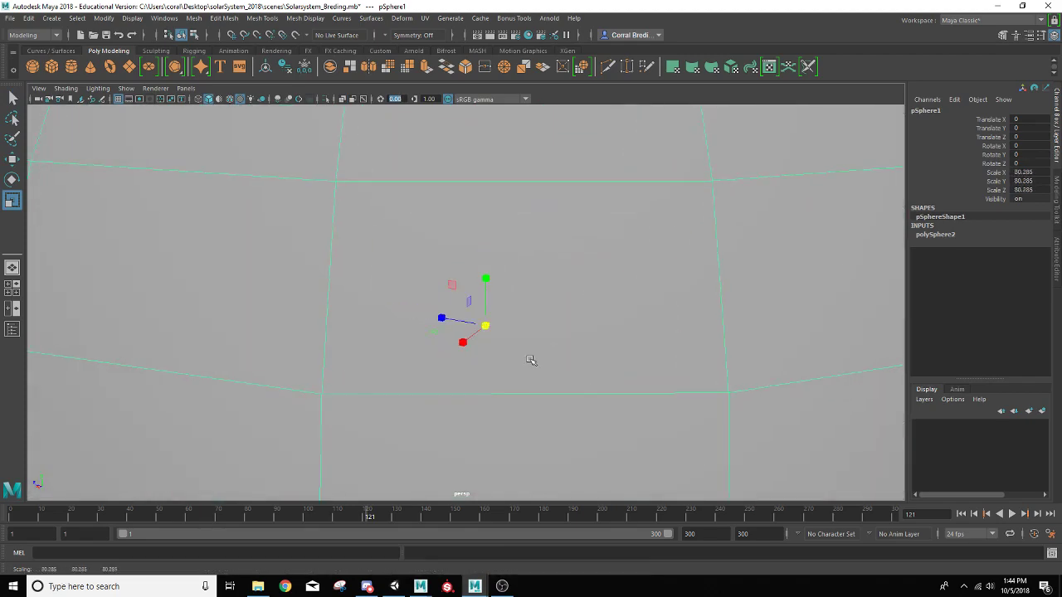
pyautogui.scroll(-5, 523, 358)
pyautogui.moveTo(915, 266); pyautogui.dragTo(966, 270)
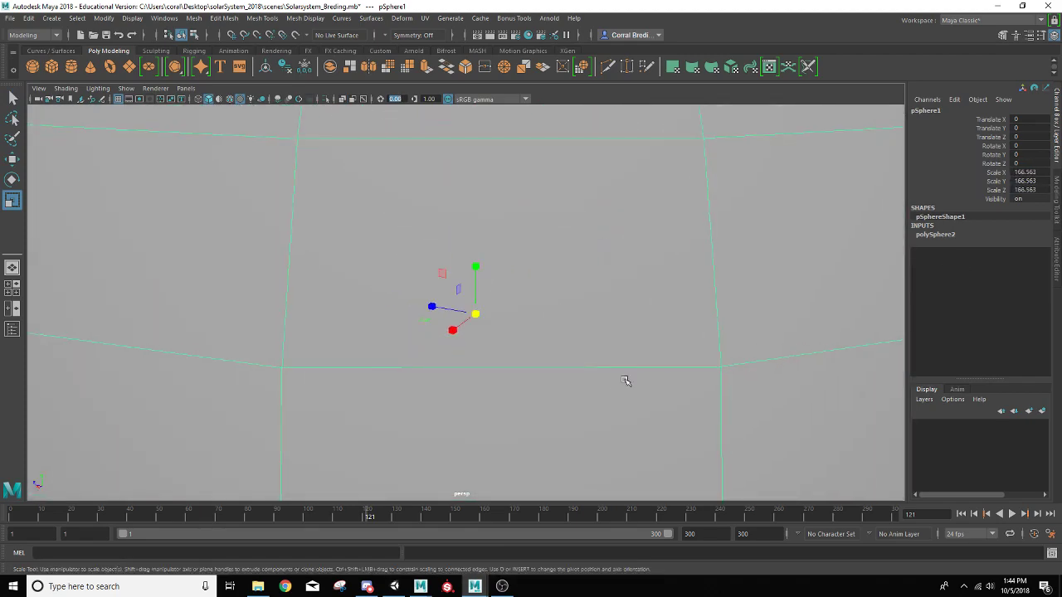
# - Clear the selection and examine the enlarged sphere from inside and outside, checking that all planets fit within it
pyautogui.scroll(4, 587, 388)
pyautogui.moveTo(514, 361)
pyautogui.keyDown('alt'); pyautogui.mouseDown()
pyautogui.moveTo(491, 349)
pyautogui.moveTo(522, 340)
pyautogui.moveTo(501, 346)
pyautogui.mouseUp(); pyautogui.keyUp('alt')
pyautogui.scroll(-2, 501, 347)
pyautogui.scroll(-3, 501, 346)
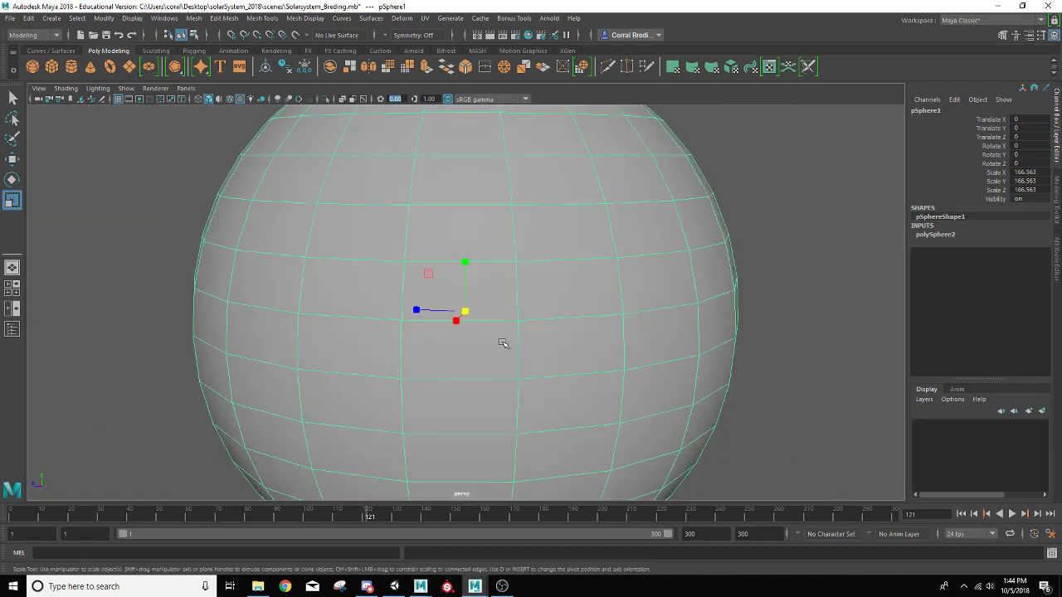
pyautogui.click(772, 278)
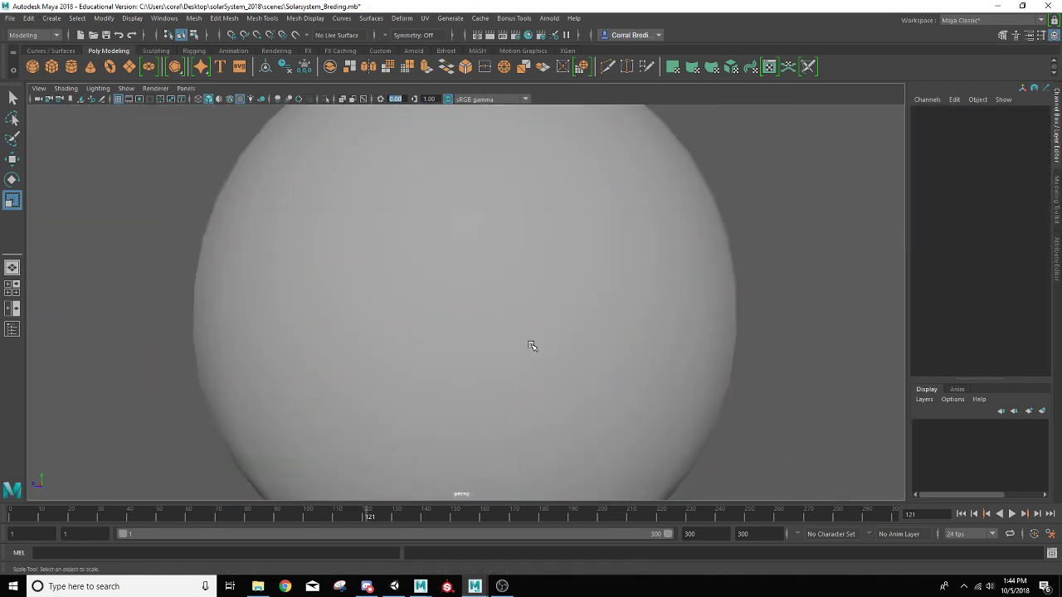
pyautogui.keyDown('alt'); pyautogui.moveTo(707, 344); pyautogui.dragTo(678, 321); pyautogui.keyUp('alt')
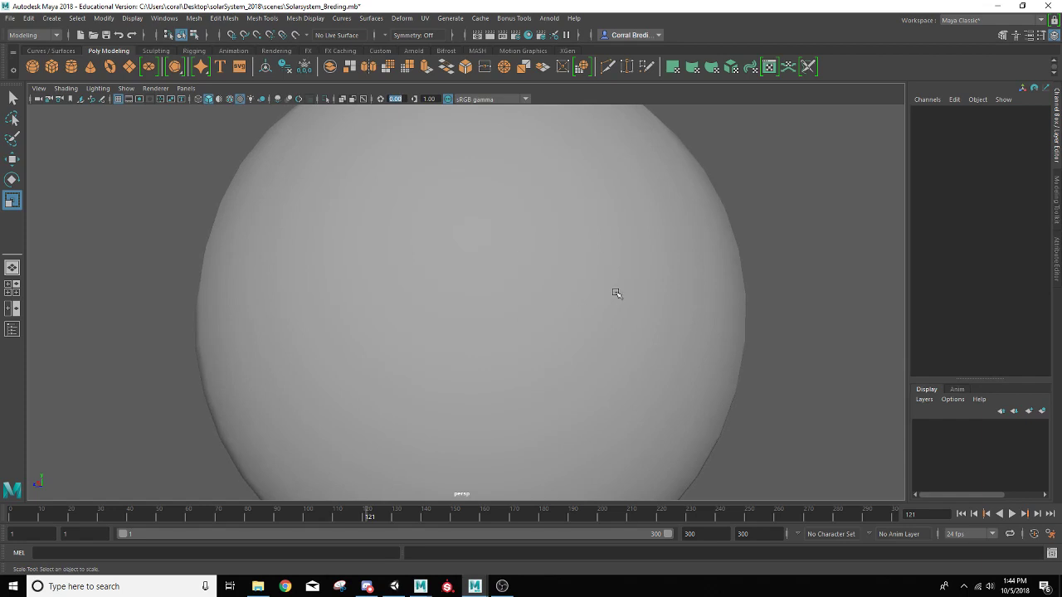
pyautogui.scroll(-4, 604, 312)
pyautogui.scroll(-5, 603, 314)
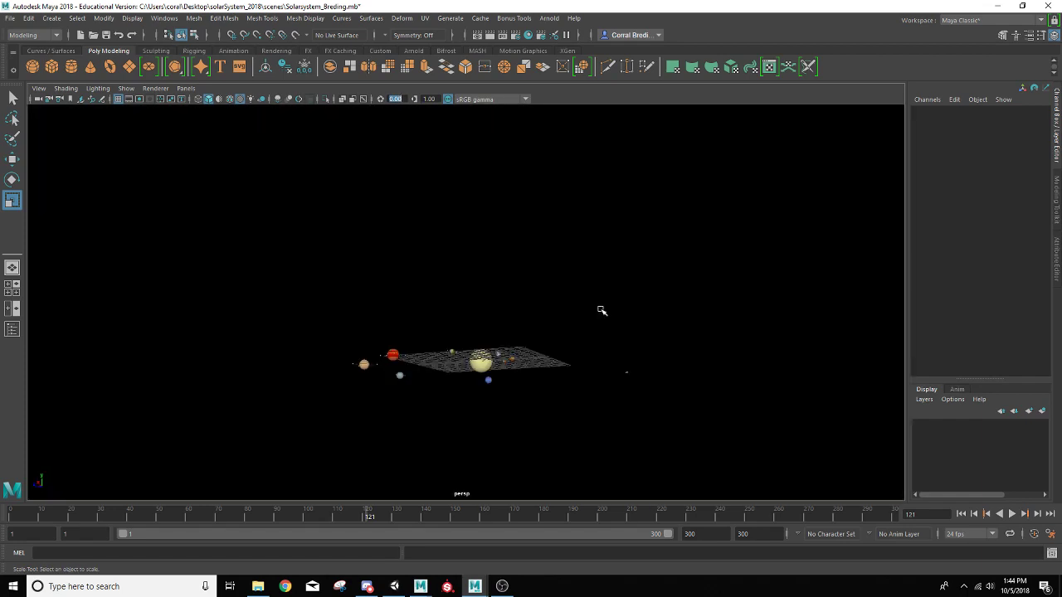
pyautogui.scroll(-6, 545, 315)
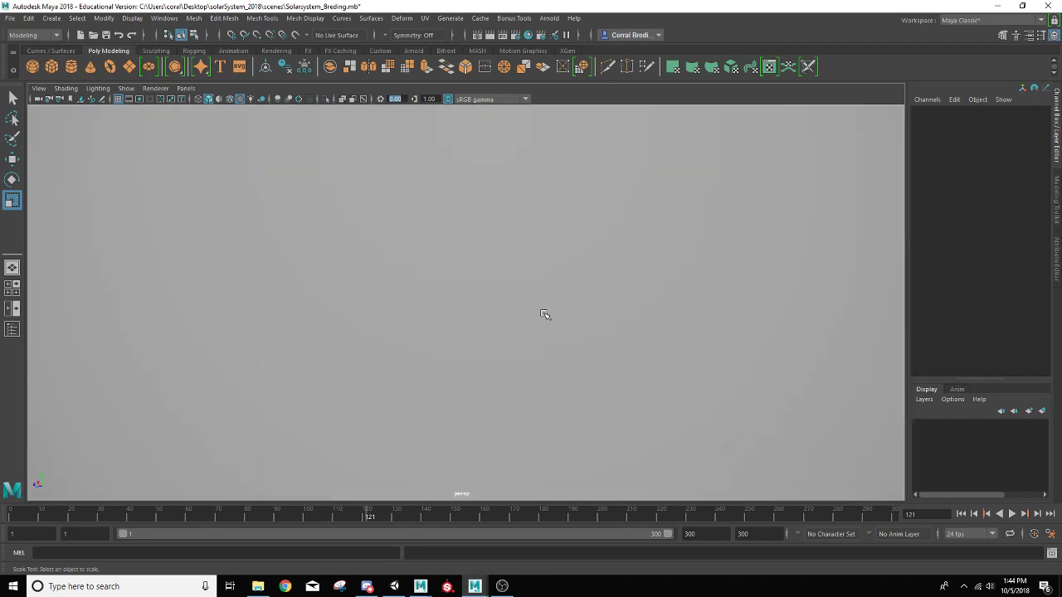
# - Select the enclosing sphere and reverse its normals so that they face inward
pyautogui.click(537, 307)
pyautogui.keyDown('alt'); pyautogui.moveTo(533, 308); pyautogui.dragTo(499, 365, button='middle'); pyautogui.keyUp('alt')
pyautogui.keyDown('alt'); pyautogui.moveTo(499, 365); pyautogui.dragTo(474, 293); pyautogui.keyUp('alt')
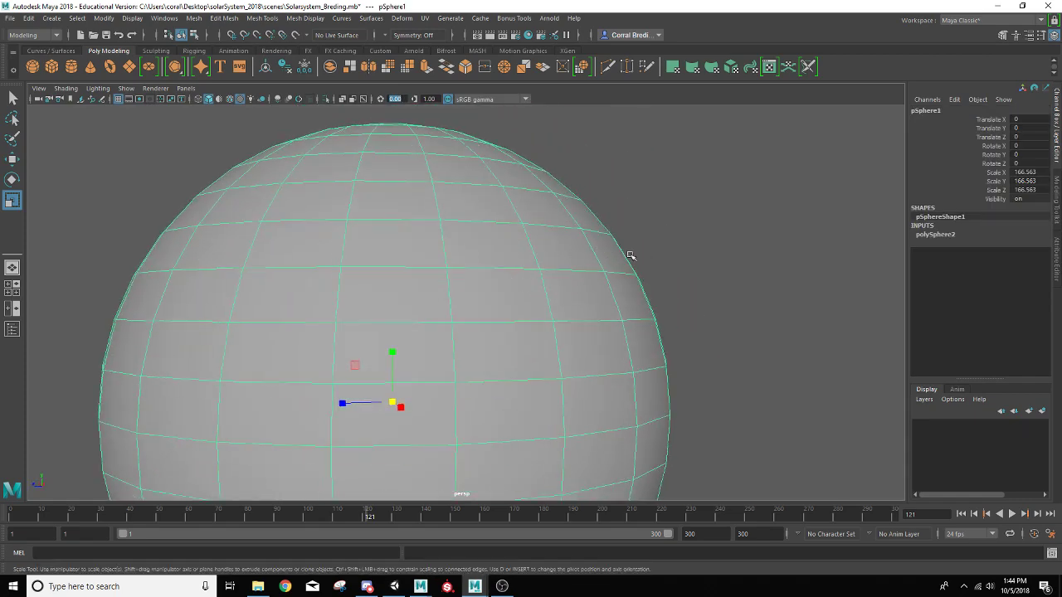
pyautogui.keyDown('alt'); pyautogui.moveTo(631, 254); pyautogui.dragTo(431, 290); pyautogui.keyUp('alt')
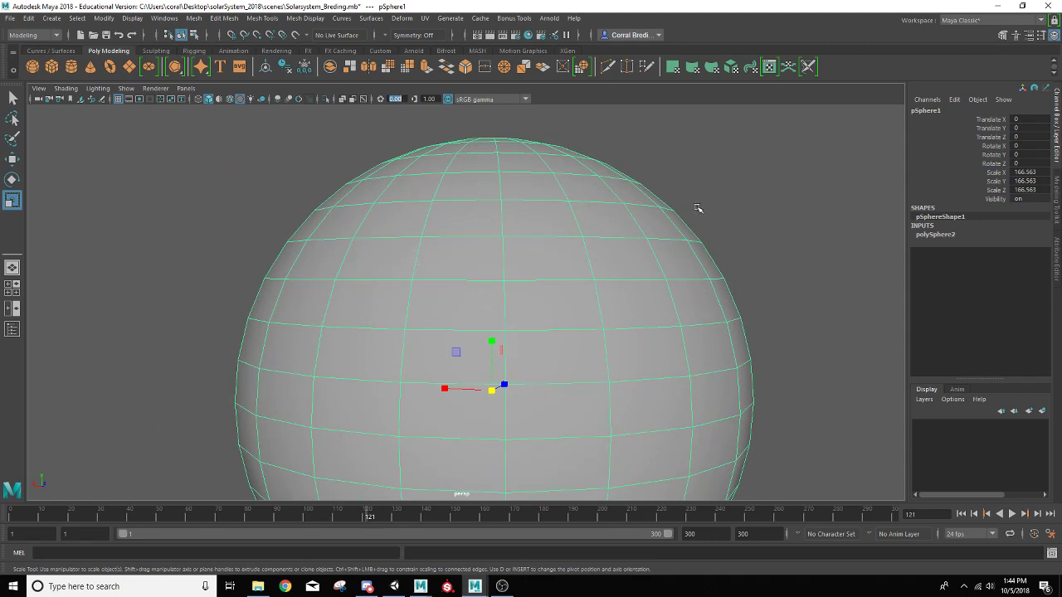
pyautogui.scroll(10, 532, 209)
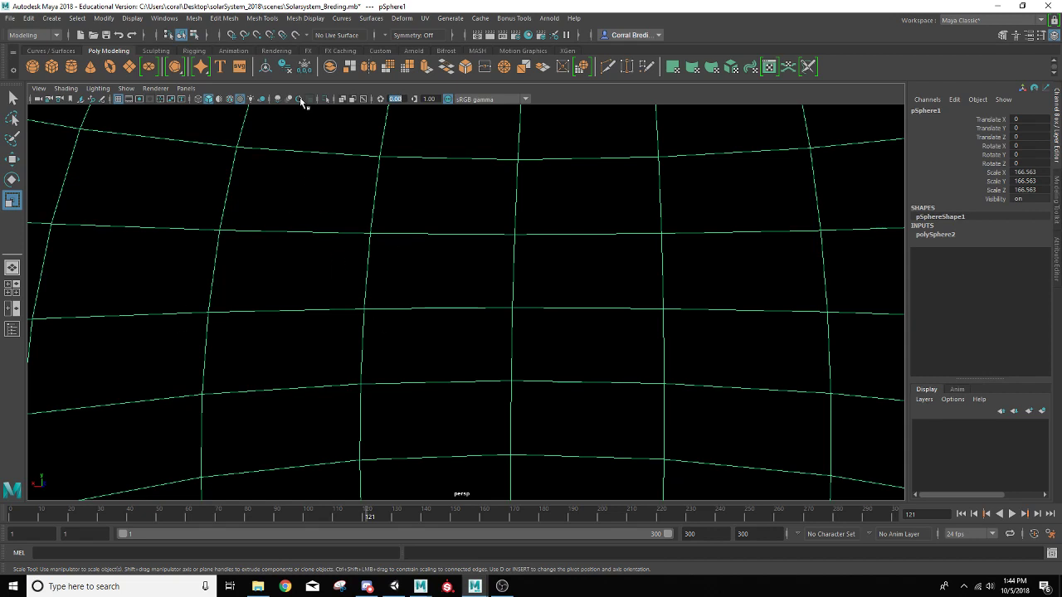
pyautogui.click(301, 20)
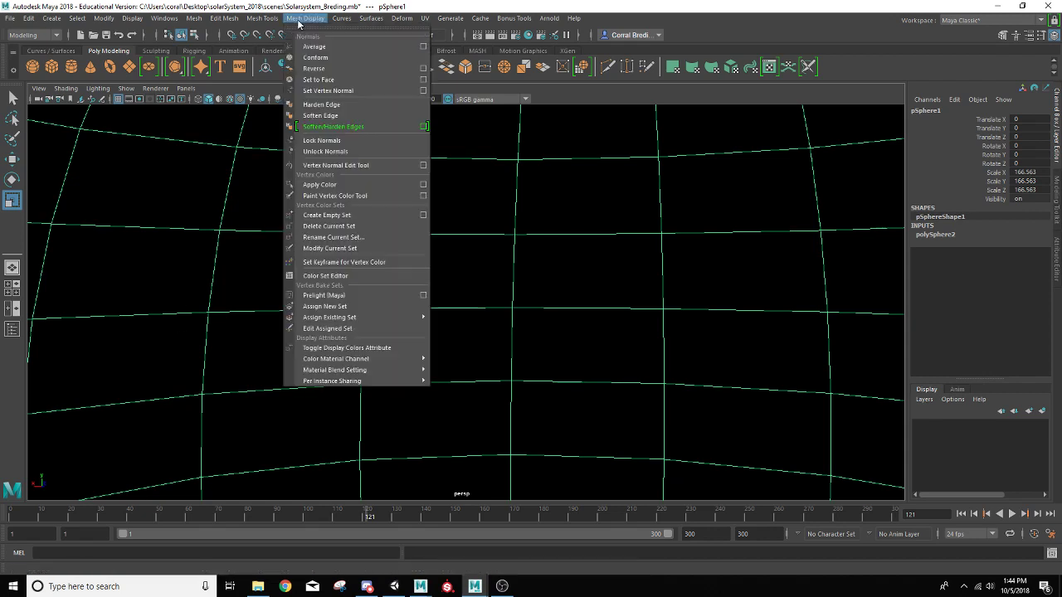
pyautogui.click(315, 69)
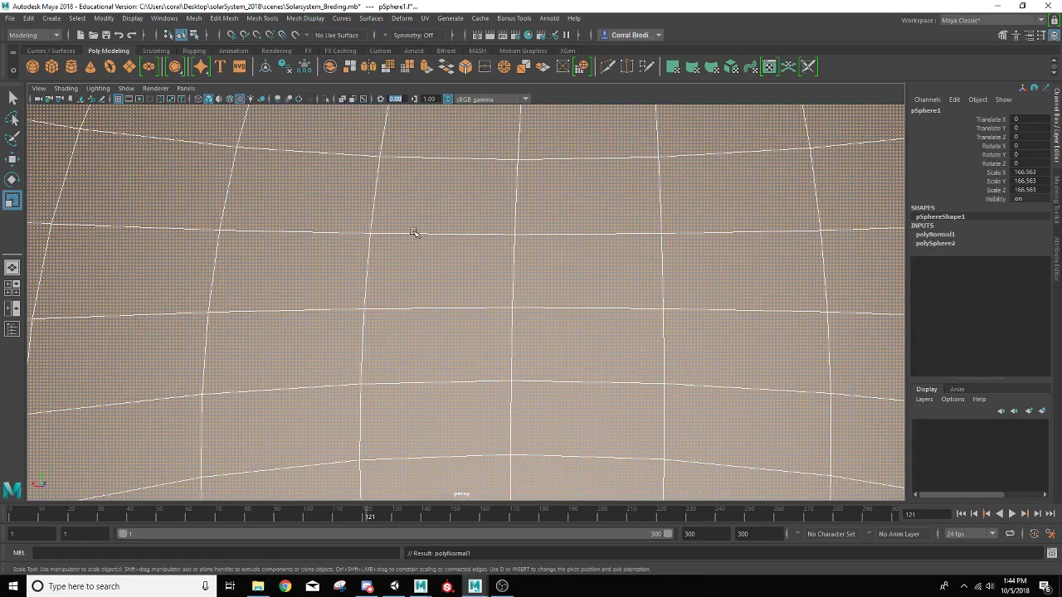
# - Examine the planets against the interior of the enclosing sphere from several angles
pyautogui.keyDown('alt'); pyautogui.moveTo(437, 354); pyautogui.dragTo(354, 126); pyautogui.keyUp('alt')
pyautogui.scroll(-3, 383, 280)
pyautogui.scroll(-5, 383, 280)
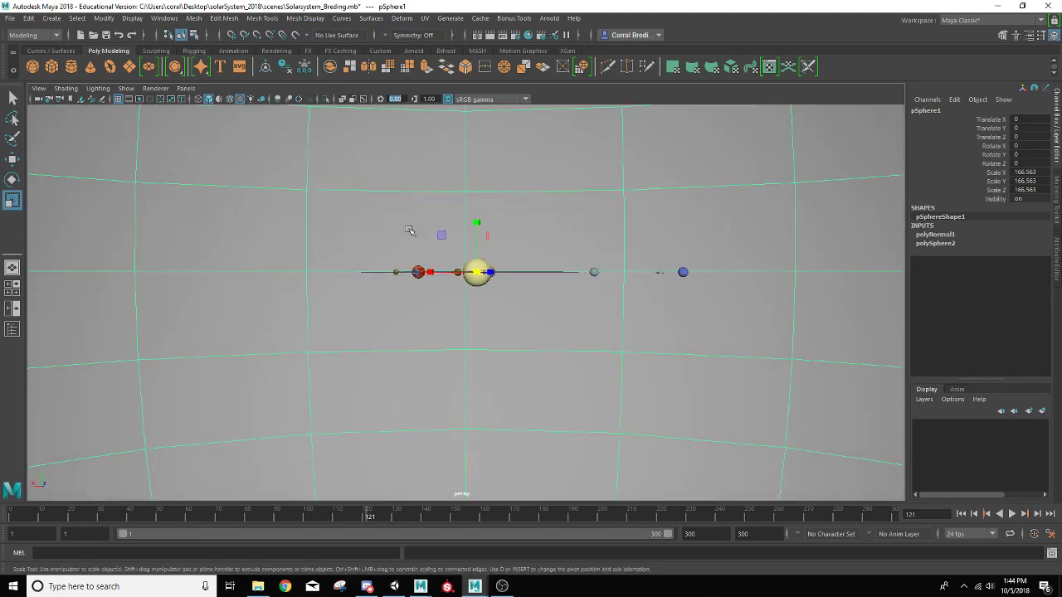
pyautogui.keyDown('alt'); pyautogui.moveTo(351, 294); pyautogui.dragTo(156, 424); pyautogui.keyUp('alt')
pyautogui.keyDown('alt'); pyautogui.moveTo(271, 319); pyautogui.dragTo(292, 296); pyautogui.keyUp('alt')
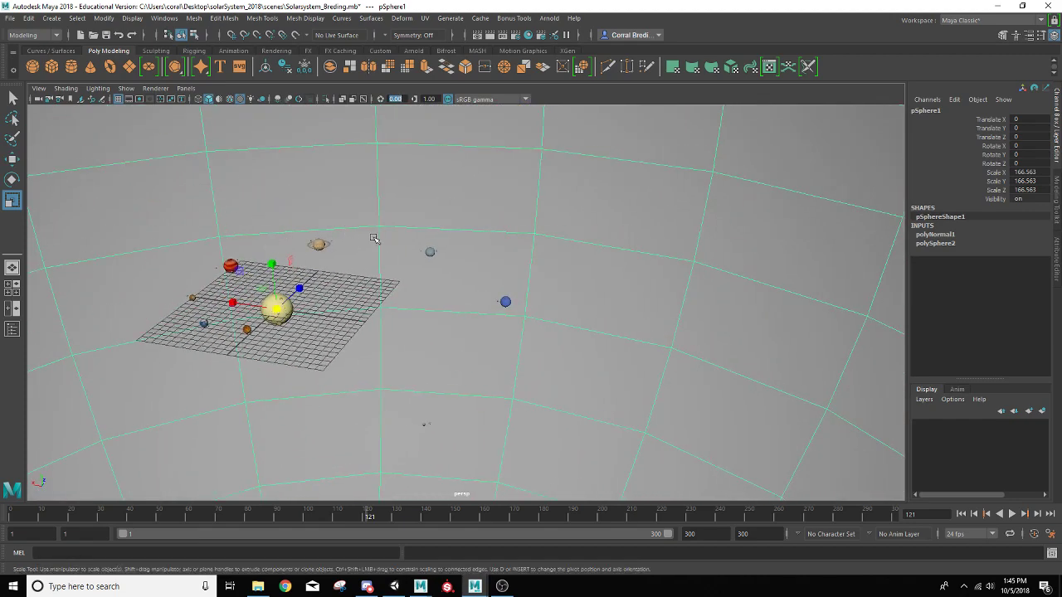
pyautogui.keyDown('alt'); pyautogui.moveTo(502, 287); pyautogui.dragTo(454, 286); pyautogui.keyUp('alt')
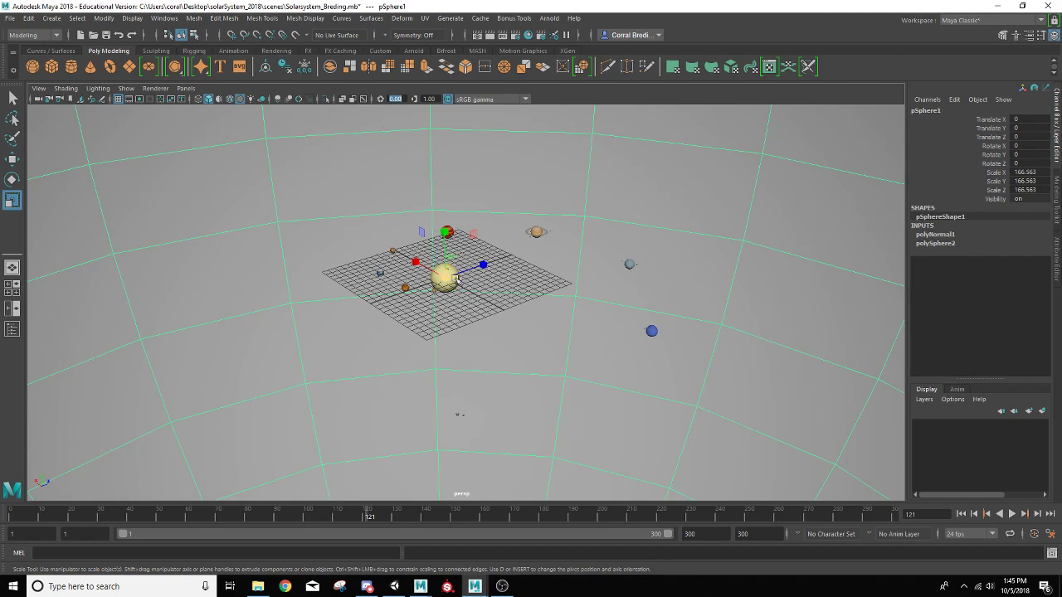
pyautogui.keyDown('alt'); pyautogui.moveTo(457, 325); pyautogui.dragTo(448, 296); pyautogui.keyUp('alt')
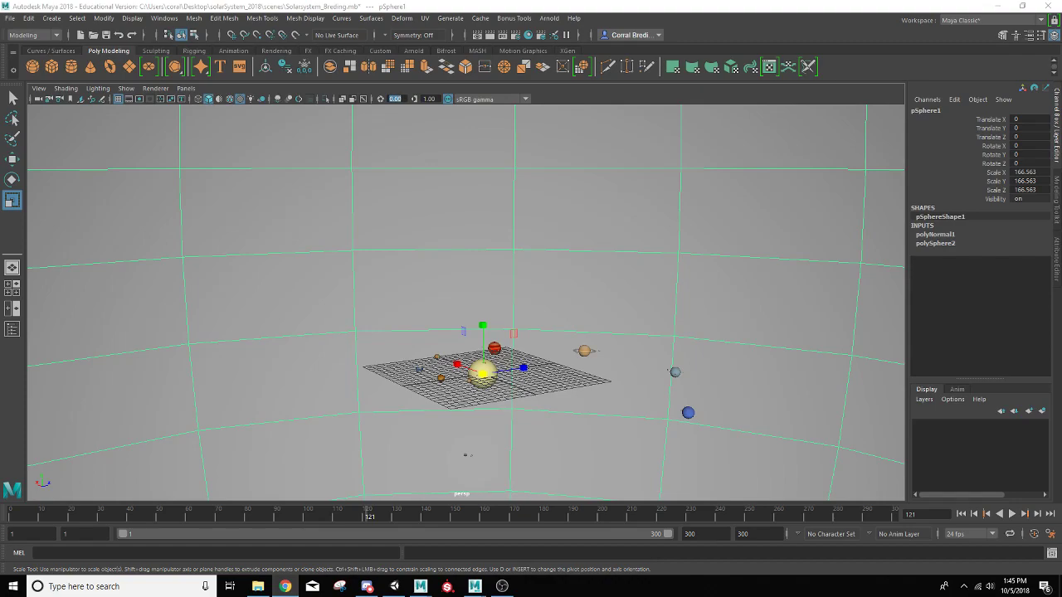
# - Switch to the browser and open the Star Texture resource in the Computer Animation course's general materials
pyautogui.moveTo(1061, 88); pyautogui.dragTo(291, 2)
pyautogui.scroll(-8, 379, 308)
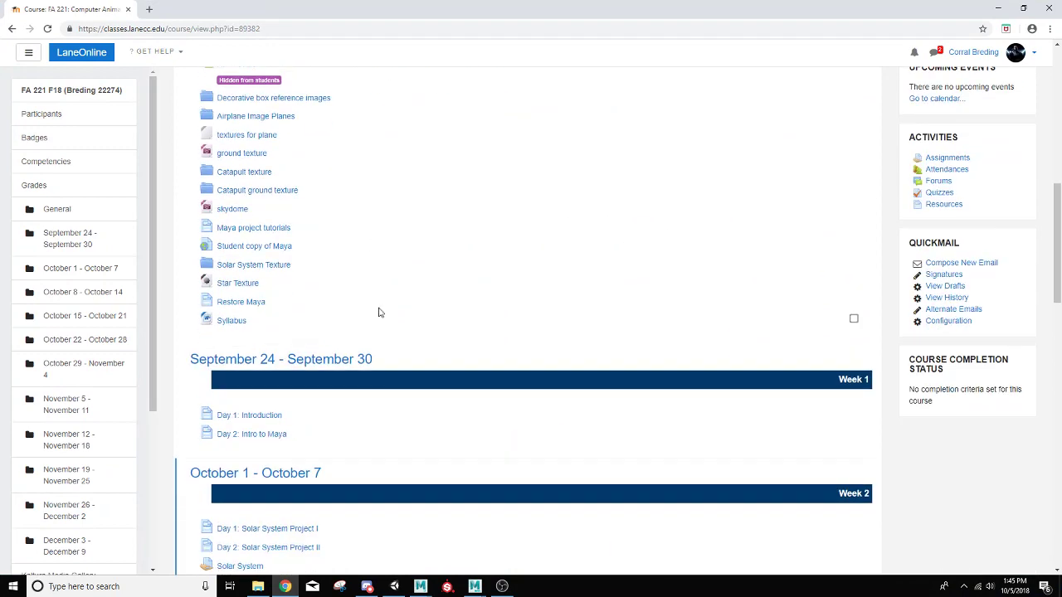
pyautogui.scroll(1, 379, 311)
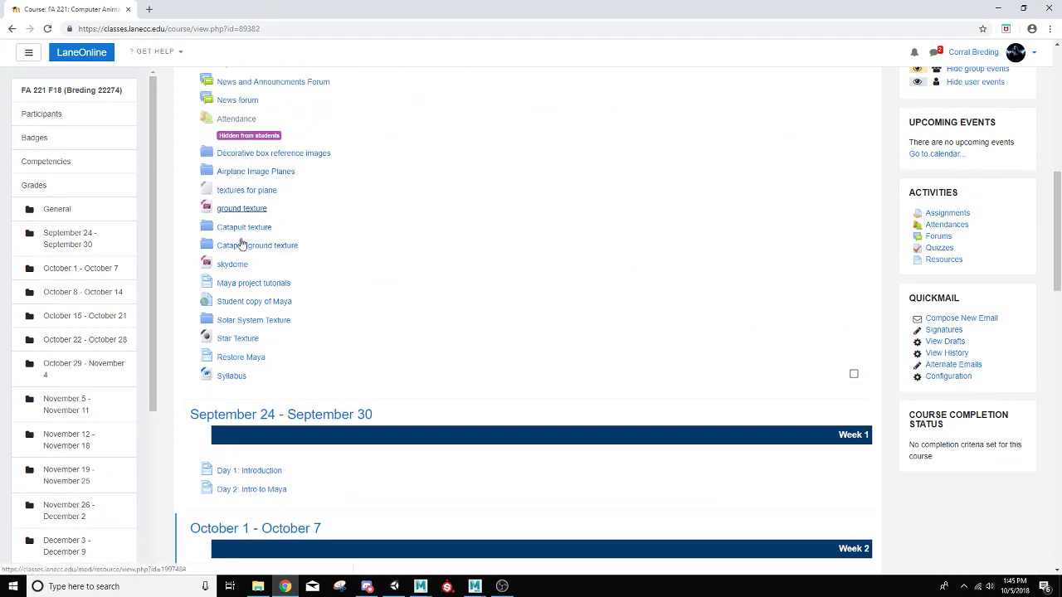
pyautogui.click(246, 339)
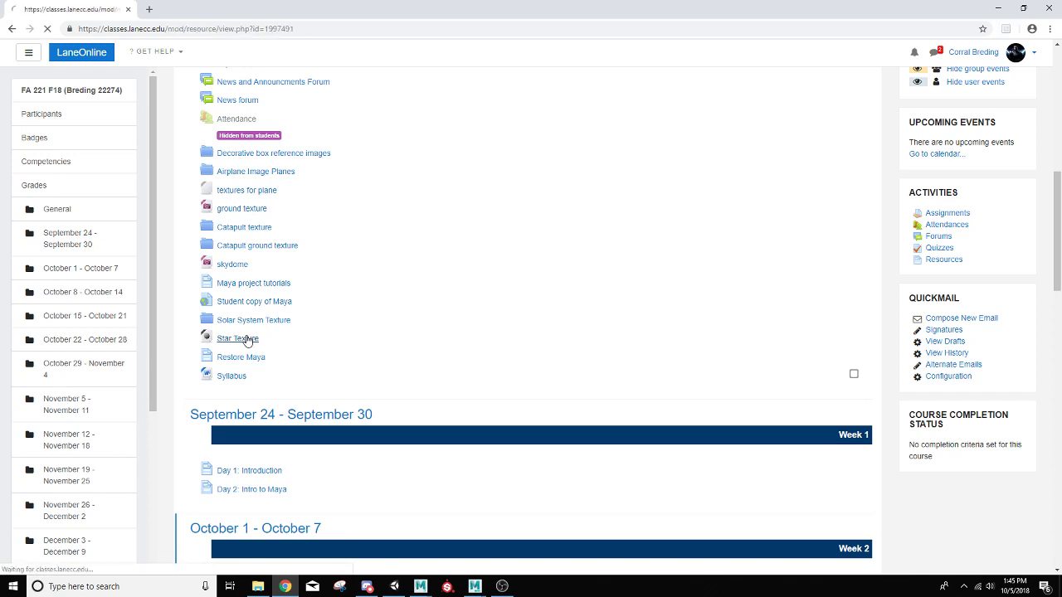
# - Save the star image as the PNG file seamless space_0 in the sourceimages folder of the solarSystem_2018 project
pyautogui.rightClick(585, 320)
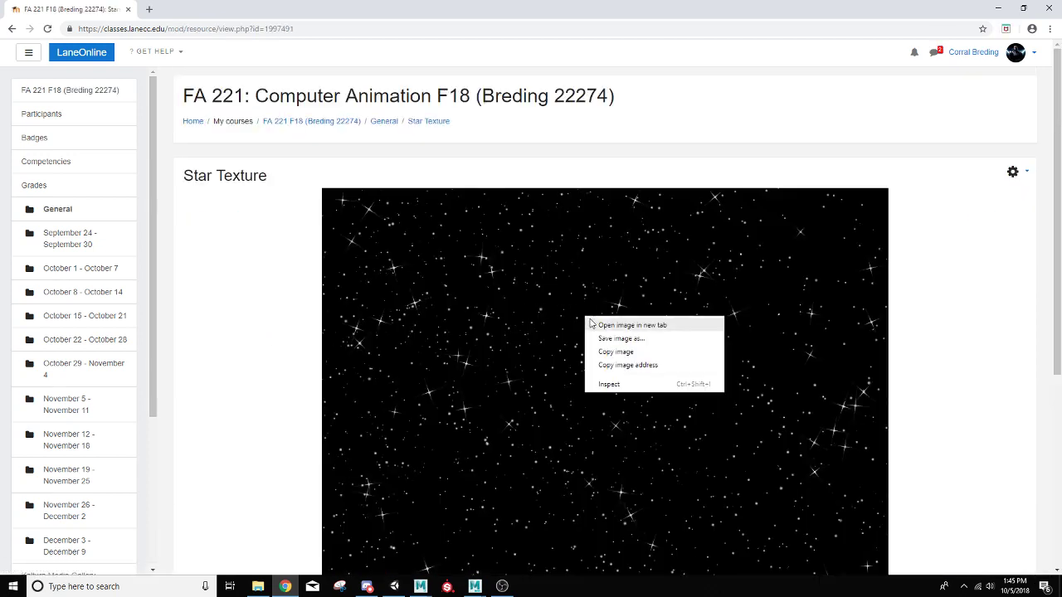
pyautogui.click(618, 339)
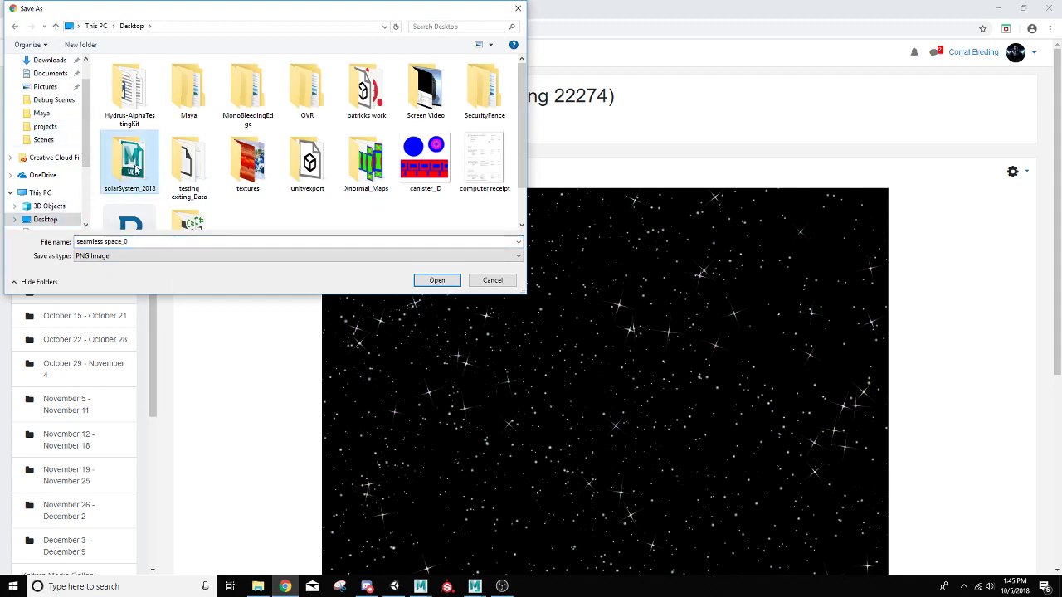
pyautogui.doubleClick(132, 162)
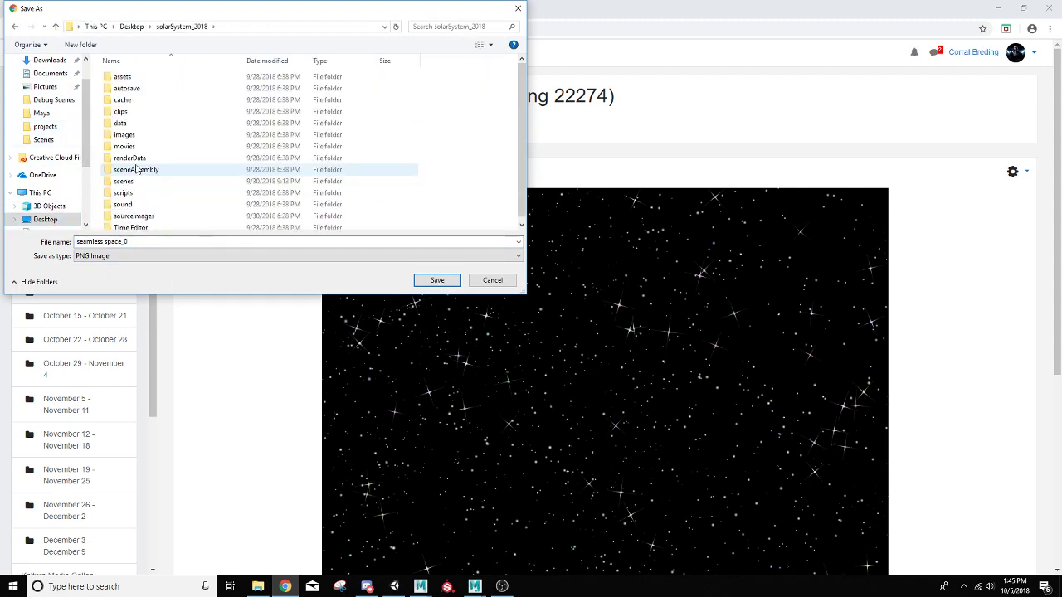
pyautogui.doubleClick(133, 215)
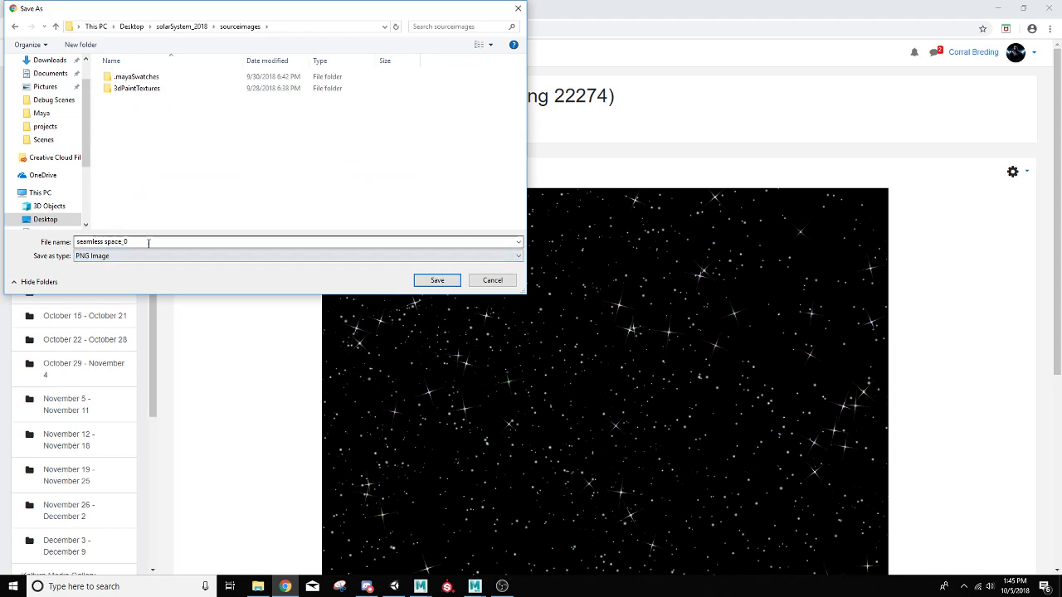
pyautogui.click(437, 280)
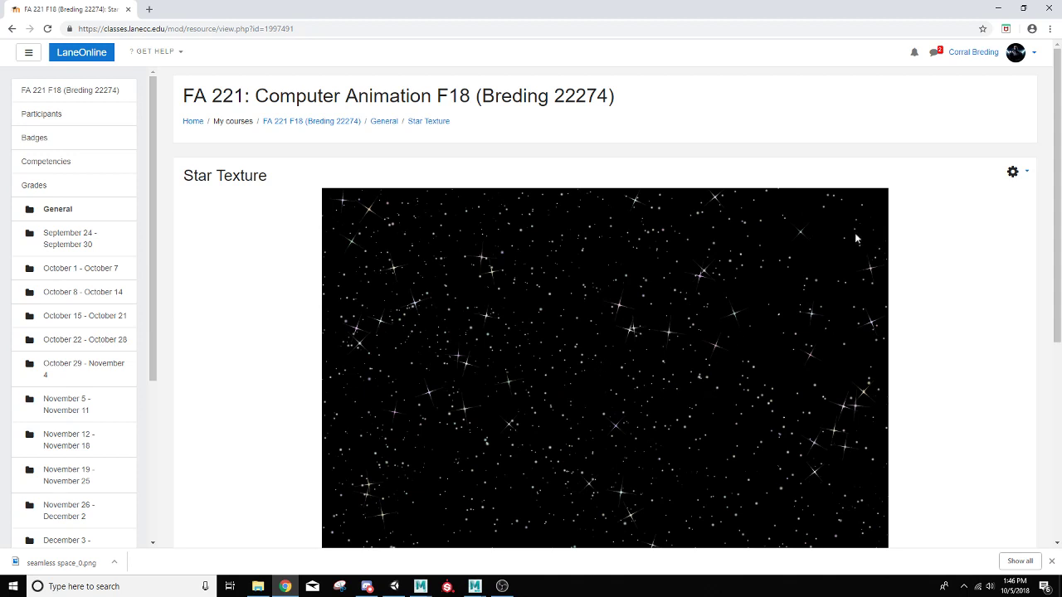
# - Return to Maya and assign a new Lambert material to the enclosing sphere
pyautogui.click(999, 7)
pyautogui.keyDown('alt'); pyautogui.moveTo(395, 362); pyautogui.dragTo(389, 397); pyautogui.keyUp('alt')
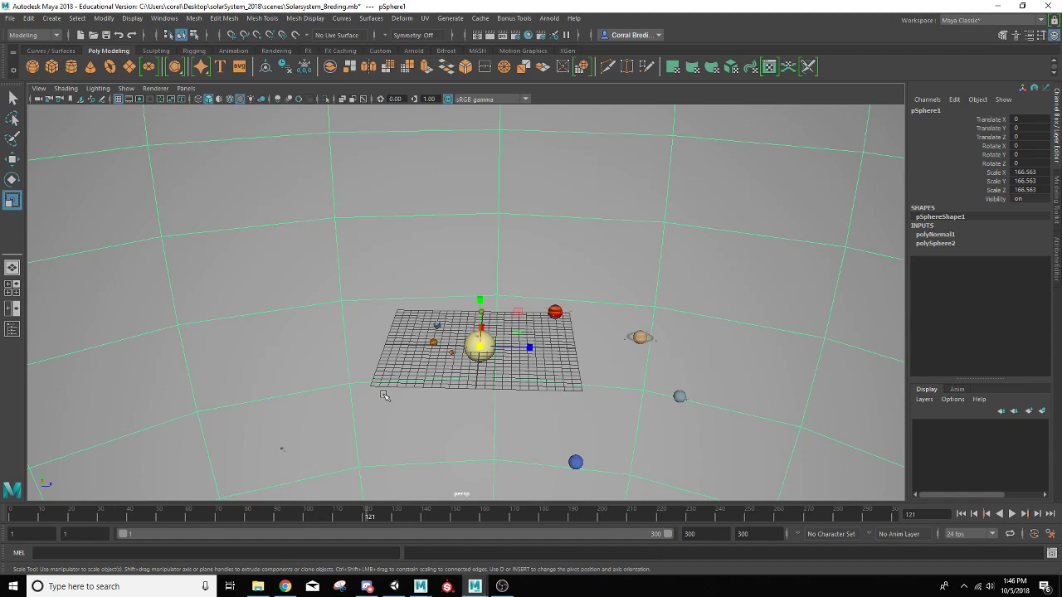
pyautogui.keyDown('alt'); pyautogui.moveTo(409, 397); pyautogui.dragTo(536, 279); pyautogui.keyUp('alt')
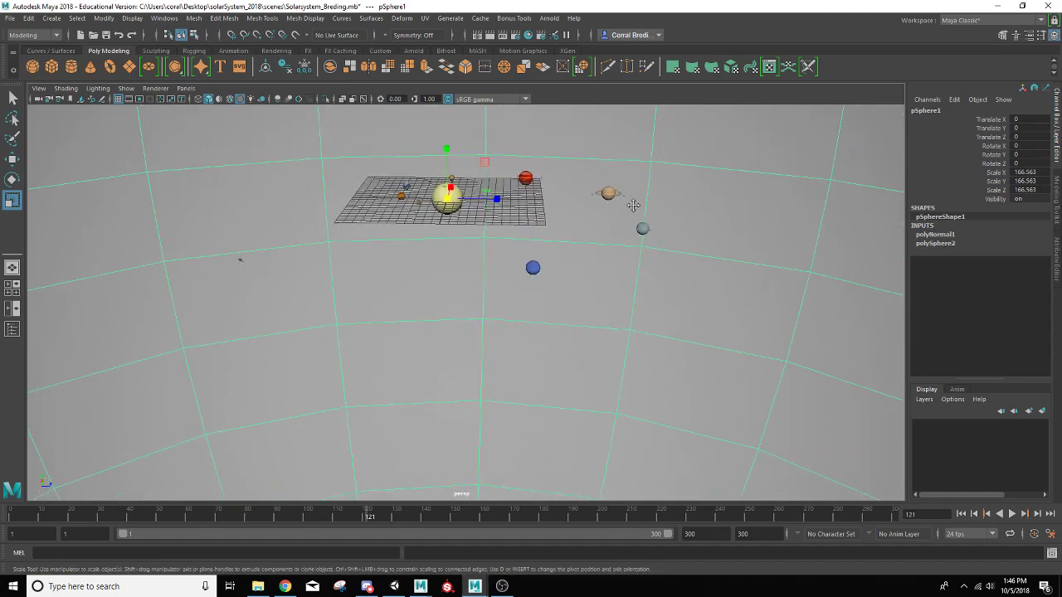
pyautogui.keyDown('alt'); pyautogui.moveTo(634, 205); pyautogui.dragTo(514, 295); pyautogui.keyUp('alt')
pyautogui.keyDown('alt'); pyautogui.moveTo(502, 255); pyautogui.dragTo(510, 230); pyautogui.keyUp('alt')
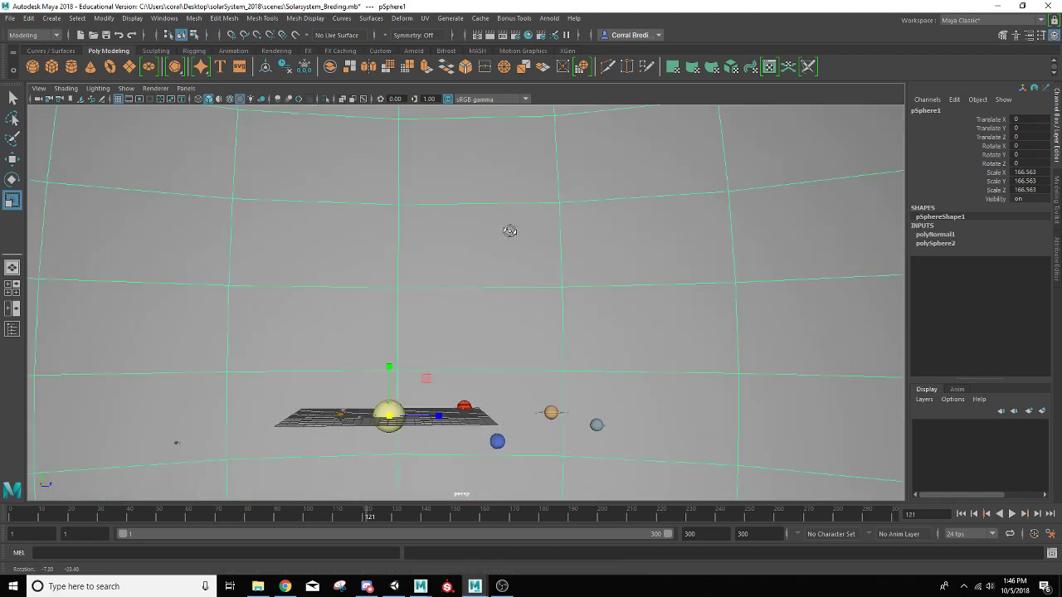
pyautogui.moveTo(519, 208); pyautogui.dragTo(594, 506, button='right')
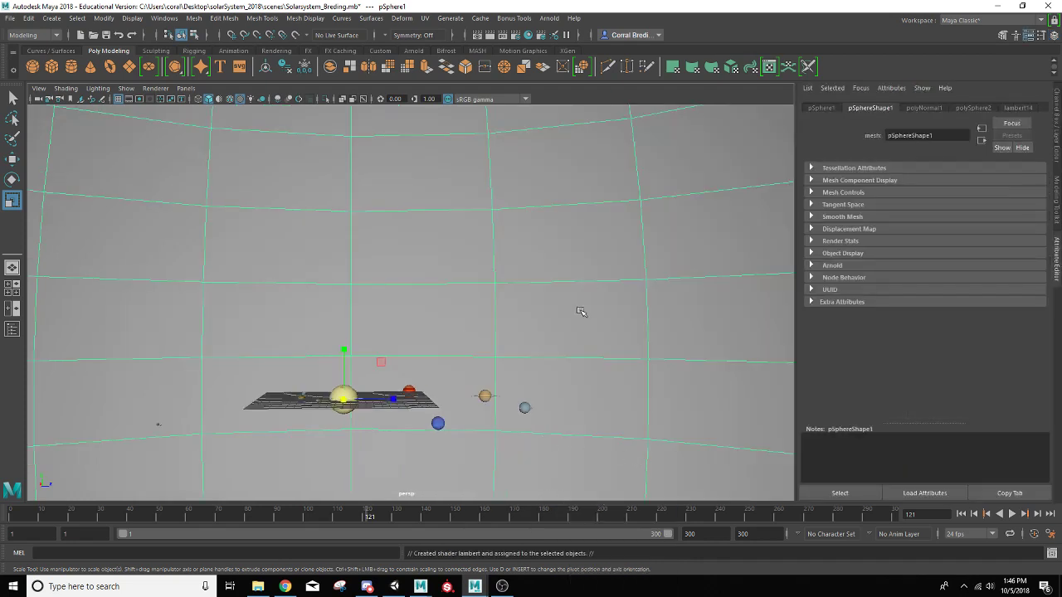
# - Rename the enclosing sphere's new Lambert material to Skydome_lambert
pyautogui.click(1018, 108)
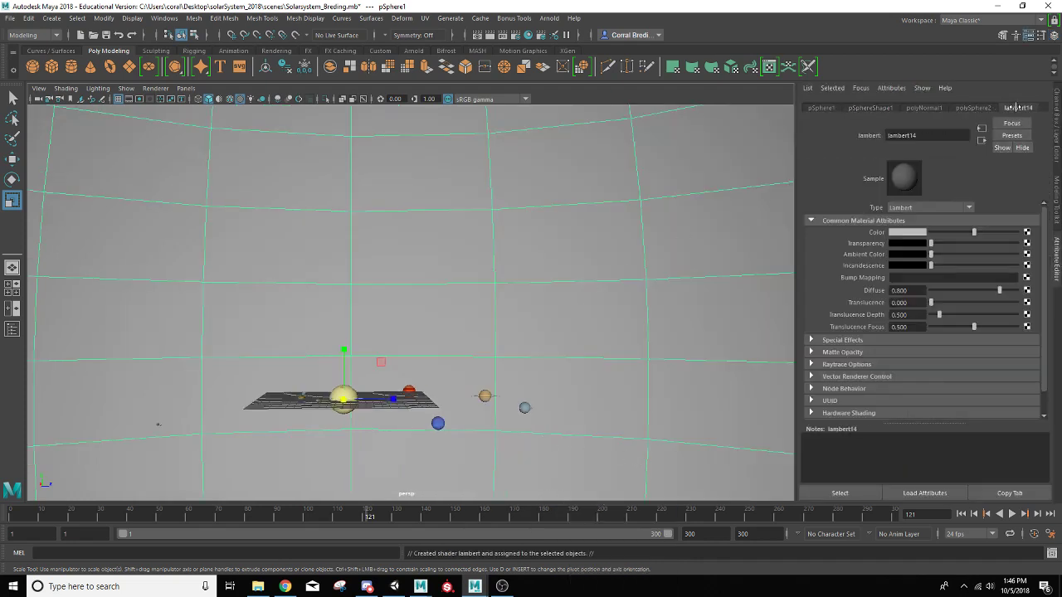
pyautogui.click(922, 137)
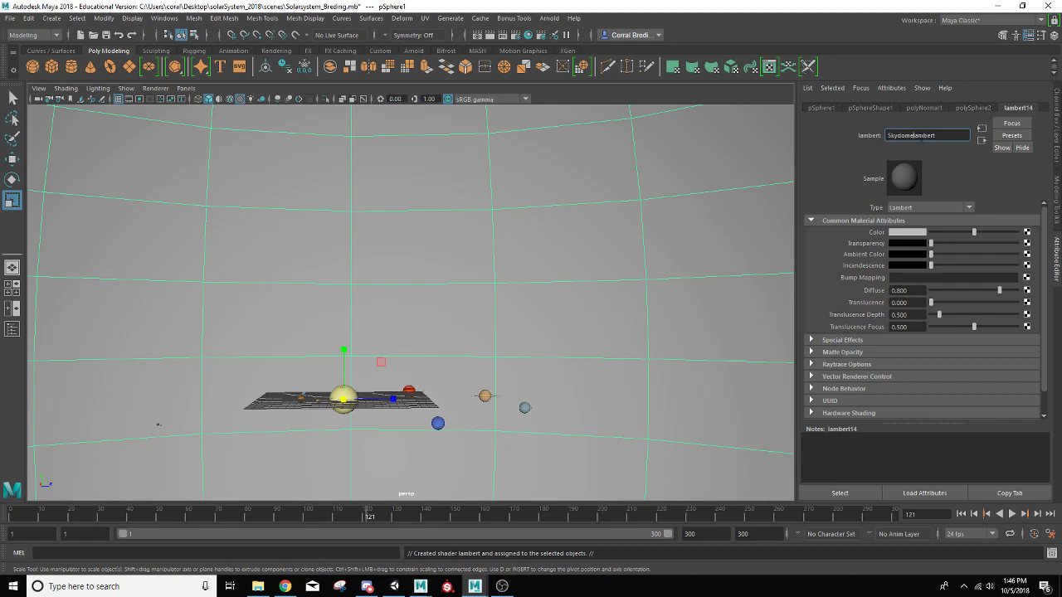
pyautogui.write('Skydome_')
pyautogui.press('Return')
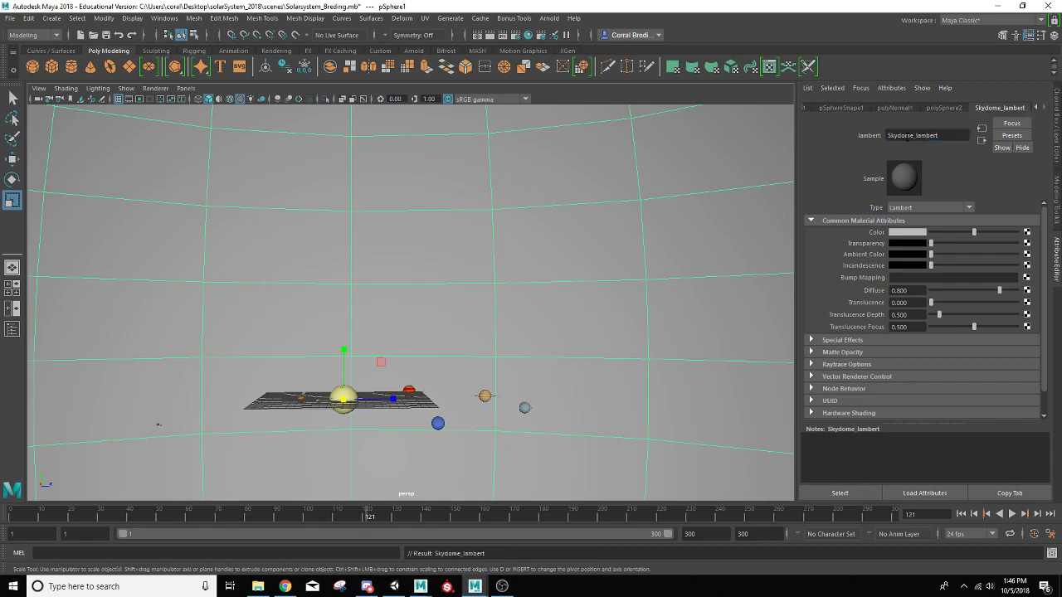
# - Connect a File texture to the Skydome_lambert material's color and load seamless space_0.png from the sourceimages folder
pyautogui.click(1027, 234)
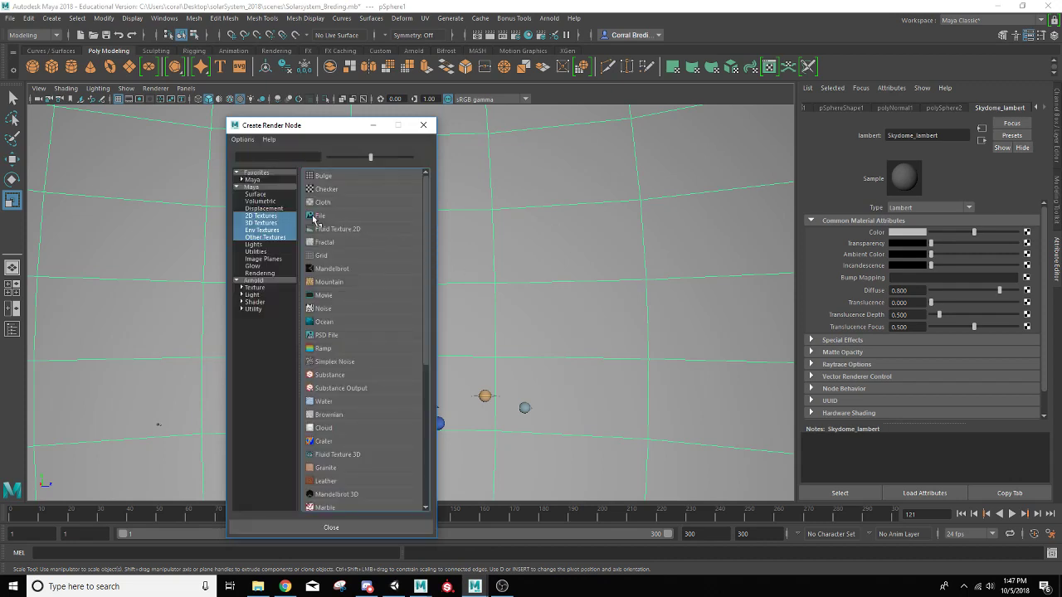
pyautogui.click(317, 218)
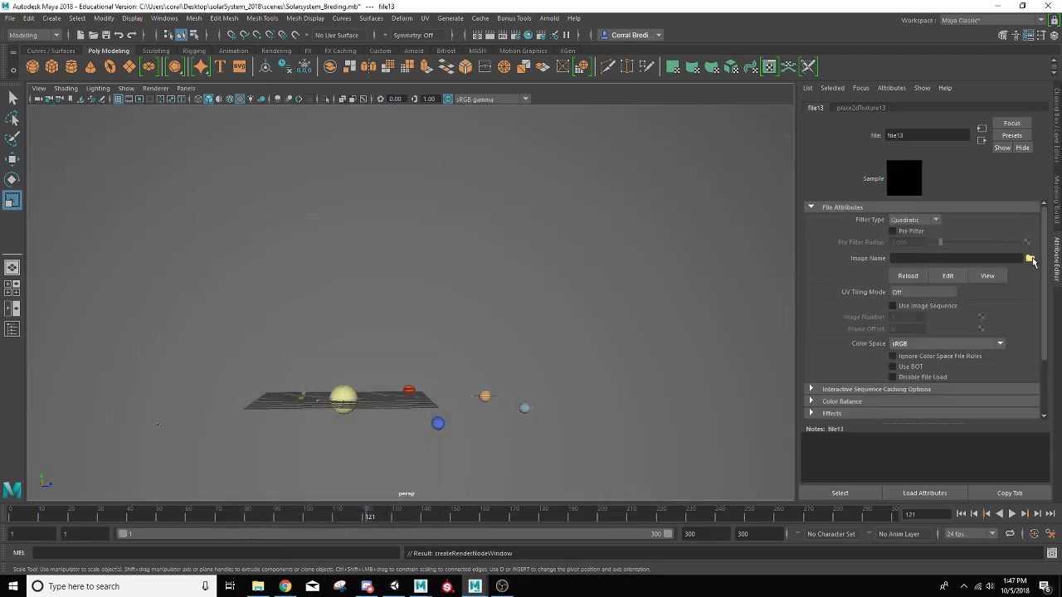
pyautogui.click(1030, 258)
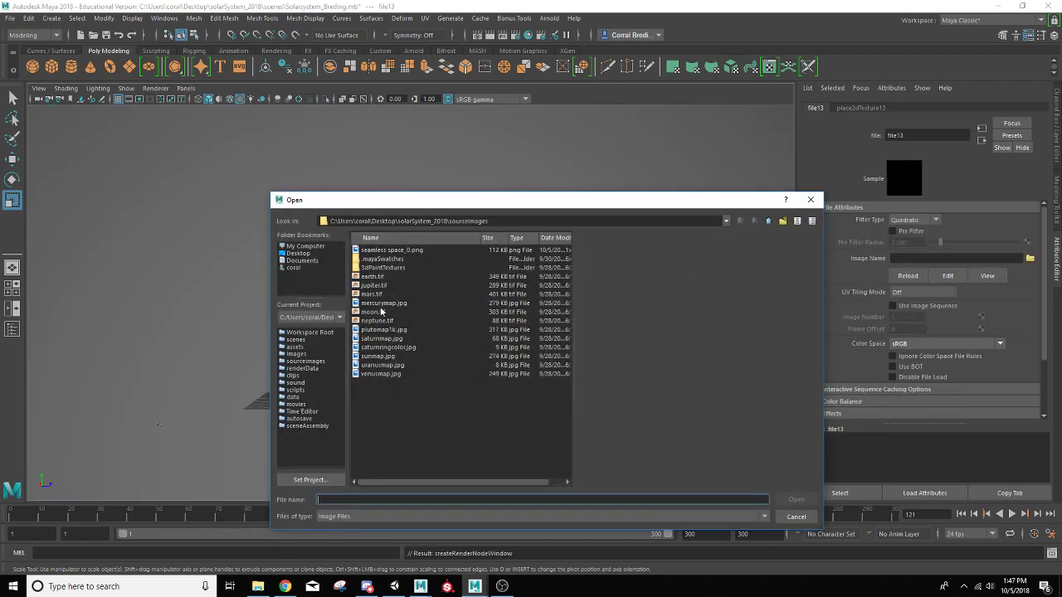
pyautogui.click(374, 251)
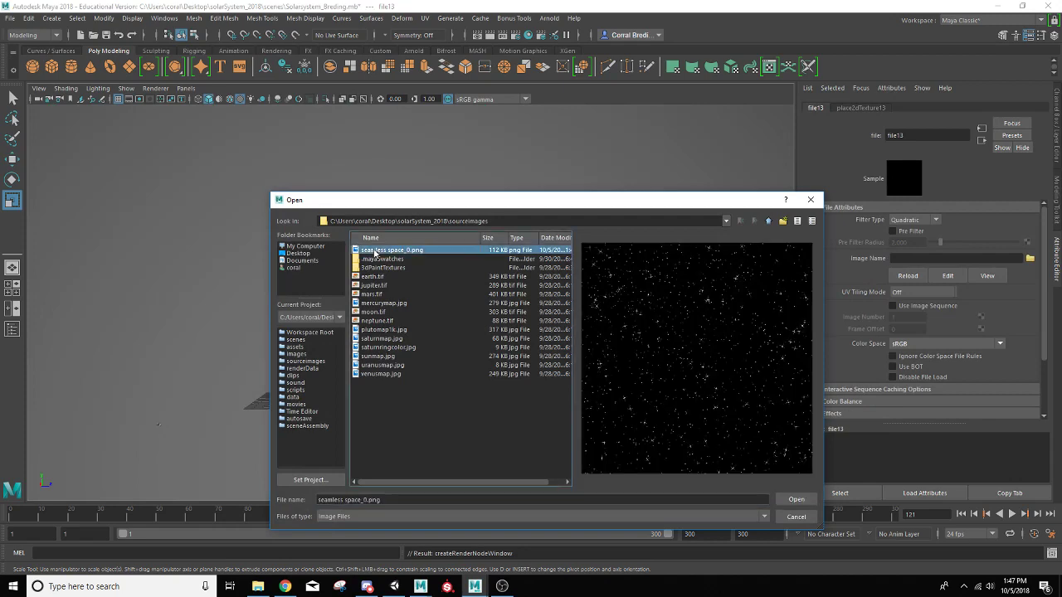
pyautogui.click(797, 501)
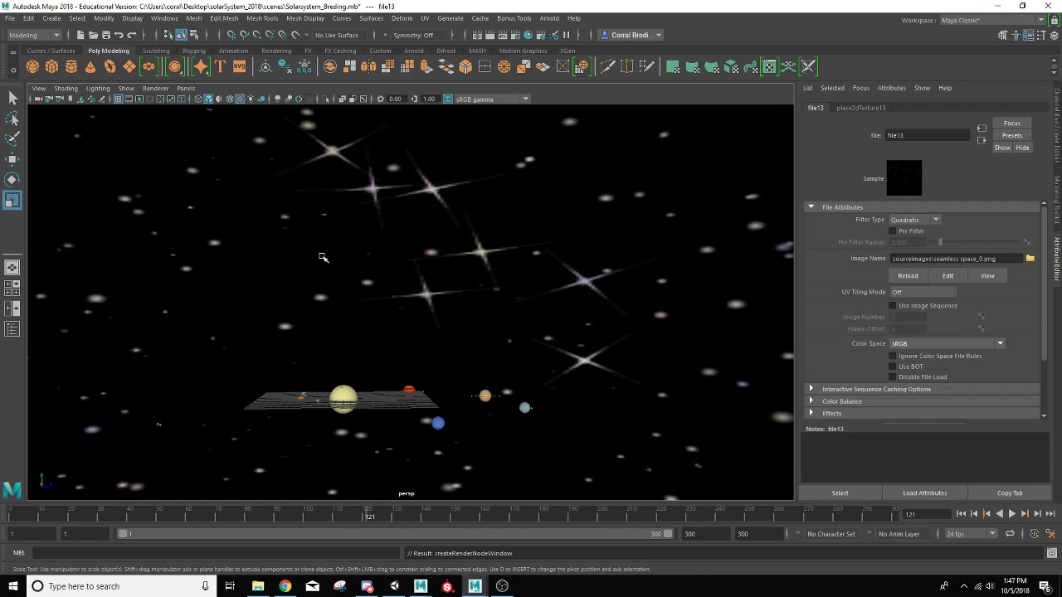
pyautogui.keyDown('alt'); pyautogui.moveTo(514, 261); pyautogui.dragTo(488, 264); pyautogui.keyUp('alt')
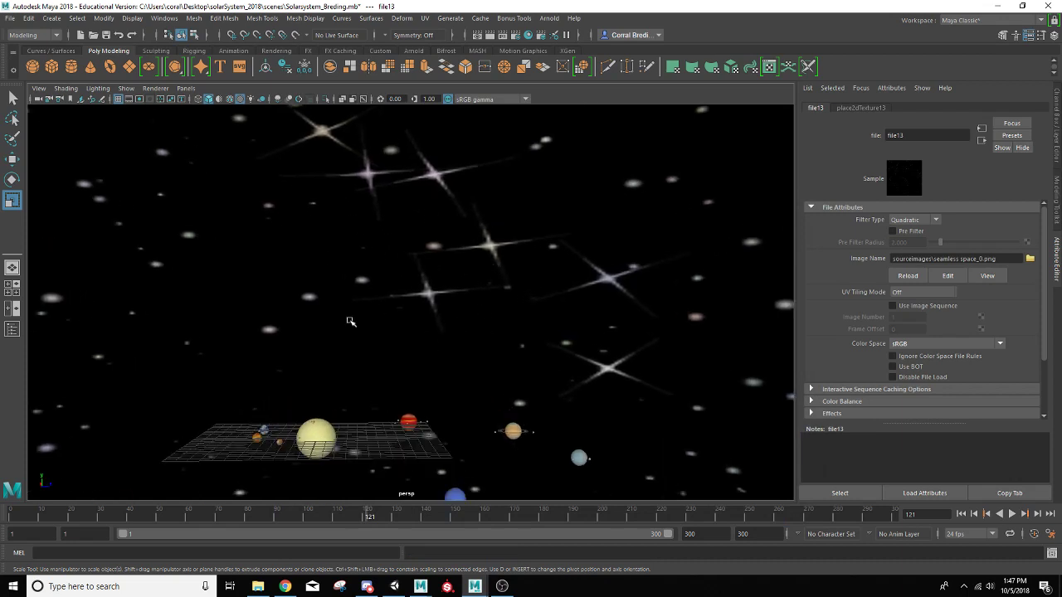
# - Select the sky dome sphere and show the UV Editor side by side with the perspective view
pyautogui.click(461, 288)
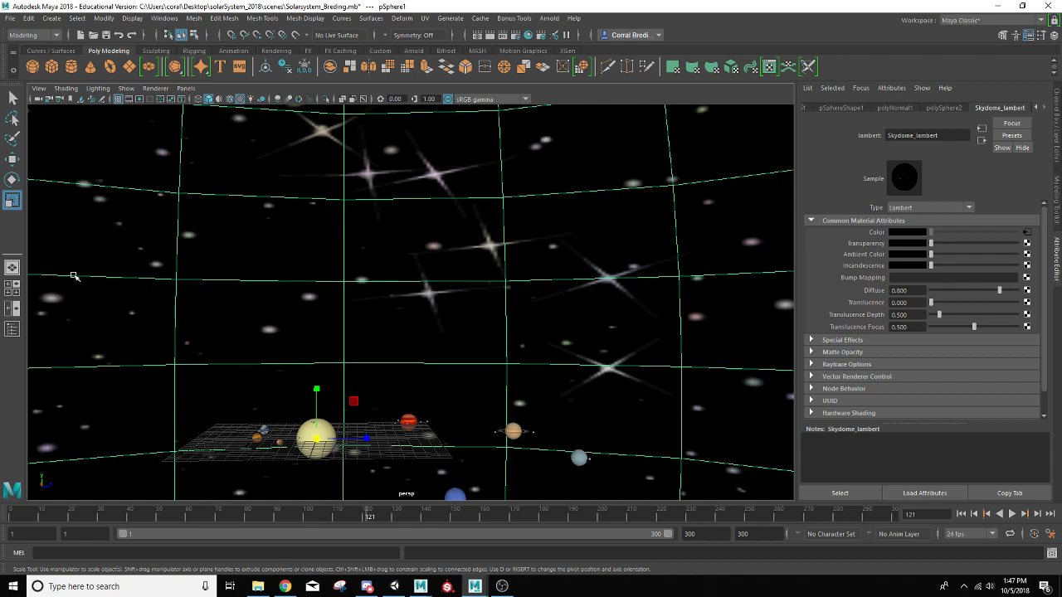
pyautogui.click(13, 309)
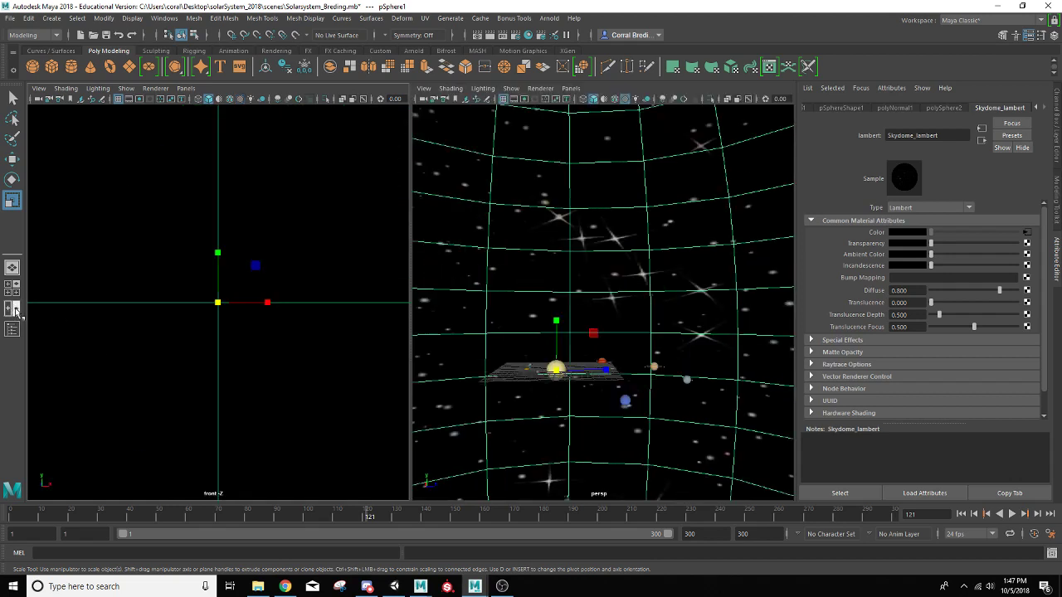
pyautogui.click(186, 88)
pyautogui.moveTo(249, 146)
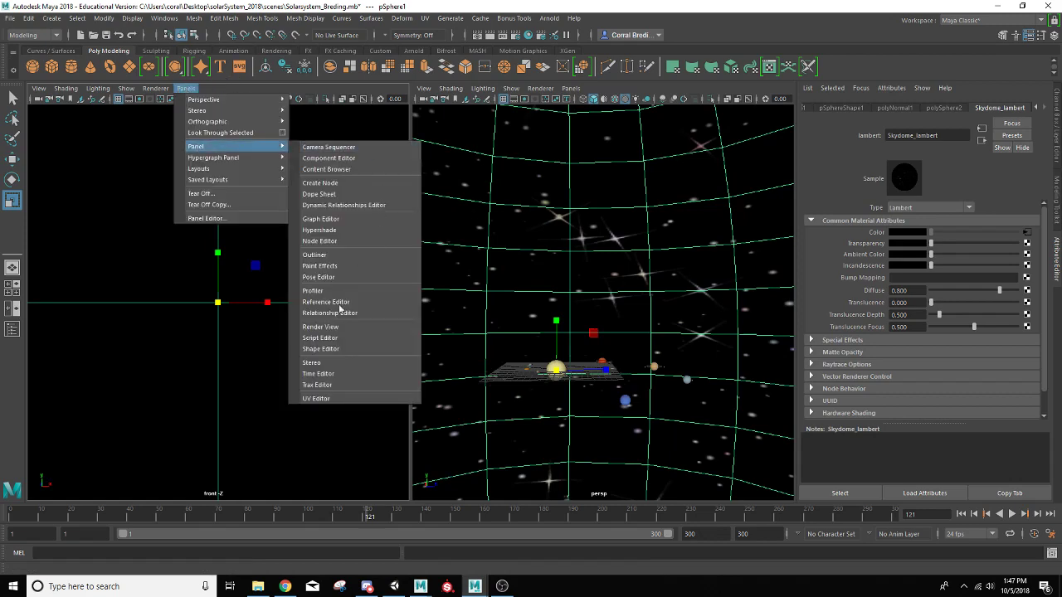
pyautogui.click(327, 399)
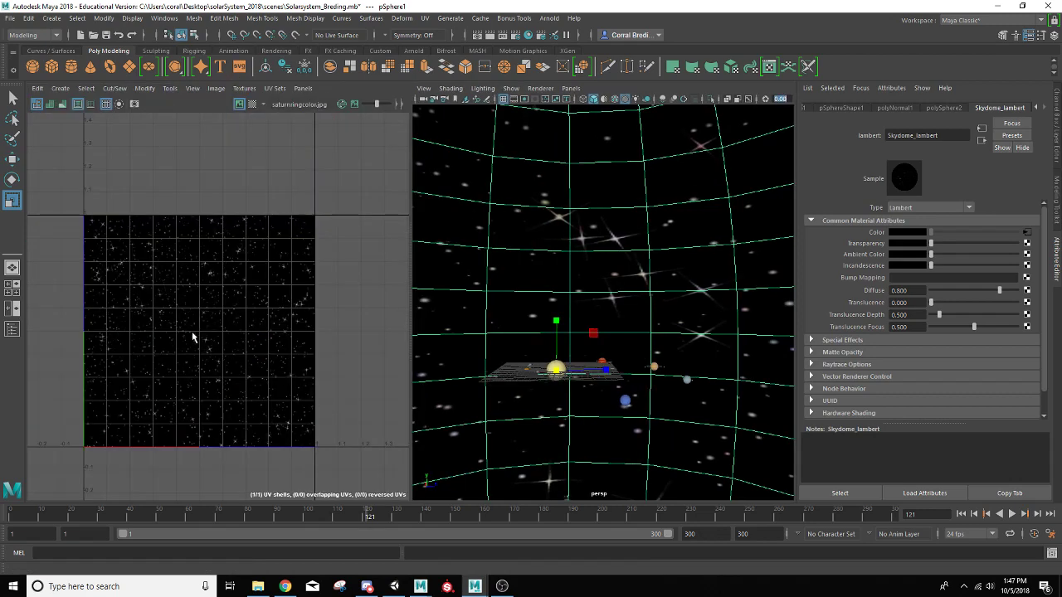
# - Select all of the sky dome's UVs and scale them uniformly far beyond the 0–1 tile so the stars repeat much smaller
pyautogui.moveTo(265, 305); pyautogui.dragTo(249, 282, button='right')
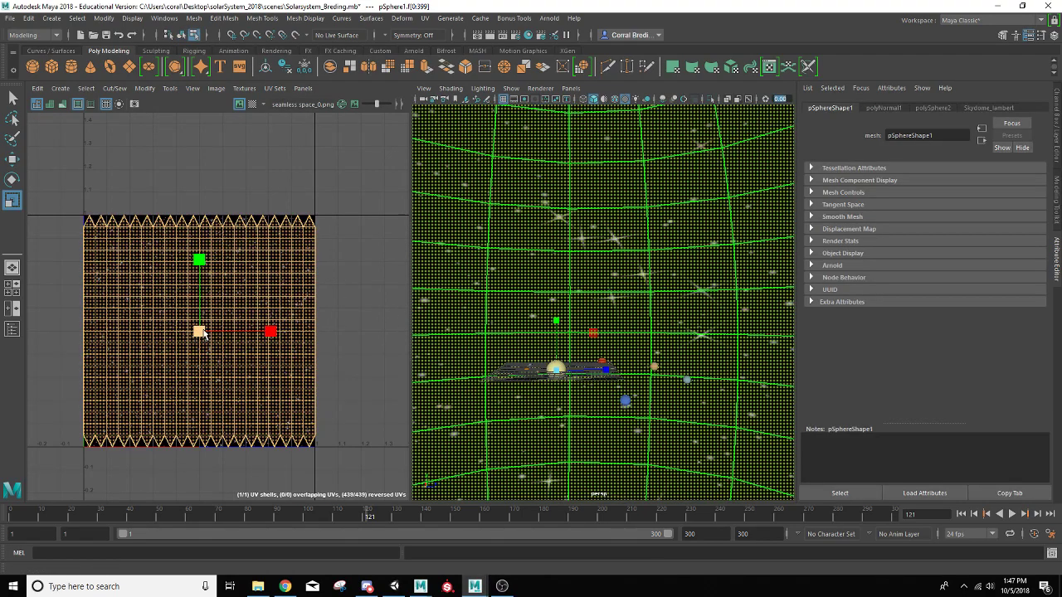
pyautogui.moveTo(204, 333); pyautogui.dragTo(293, 285)
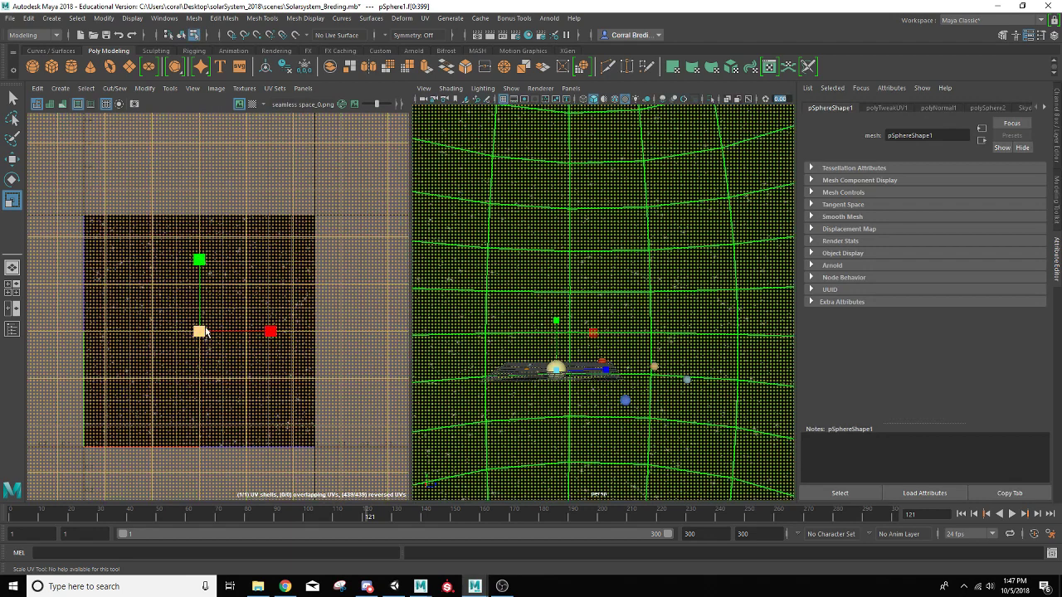
pyautogui.moveTo(202, 332); pyautogui.dragTo(253, 306)
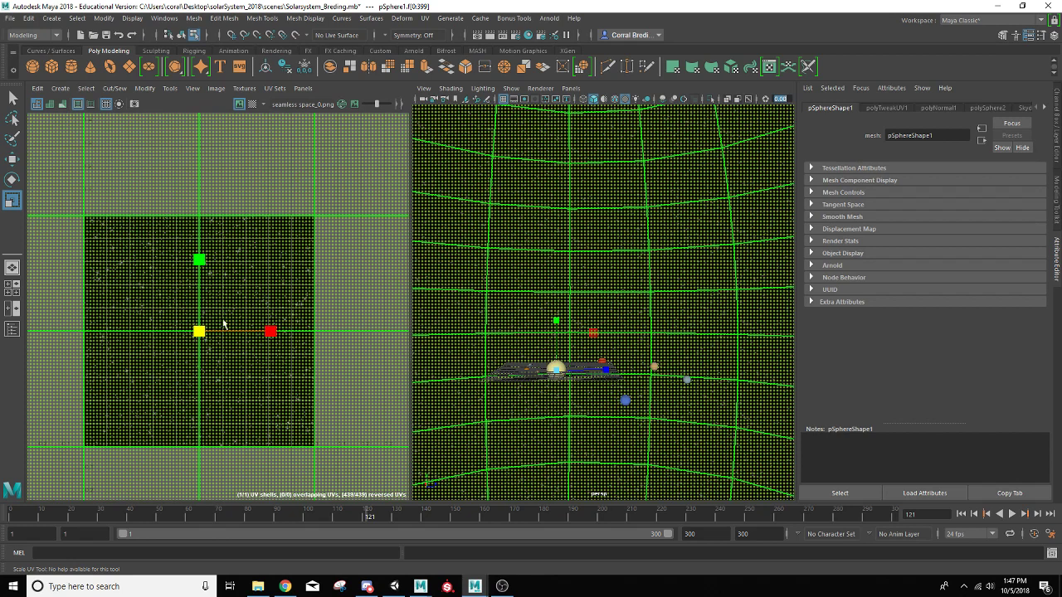
pyautogui.scroll(5, 599, 328)
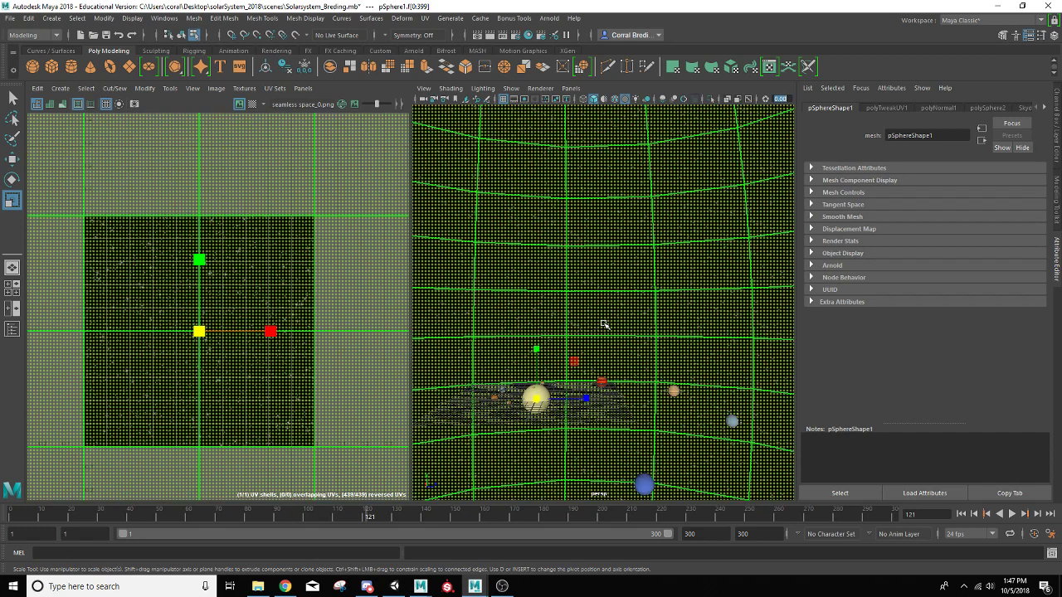
# - Return the sky dome to object mode and restore the single perspective view
pyautogui.rightClick(271, 274)
pyautogui.rightClick(527, 268)
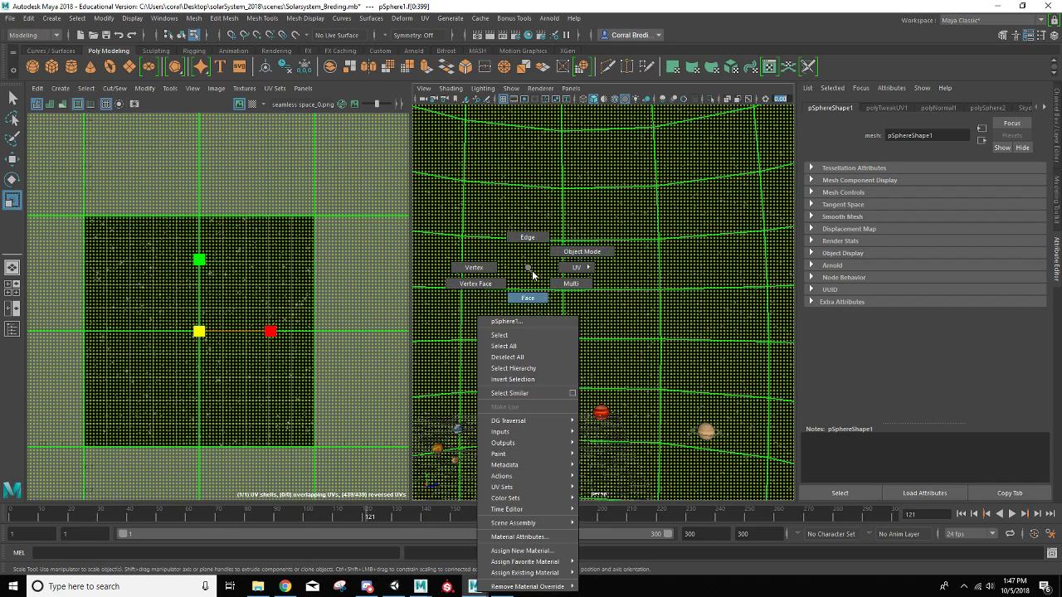
pyautogui.moveTo(533, 274); pyautogui.dragTo(559, 253, button='right')
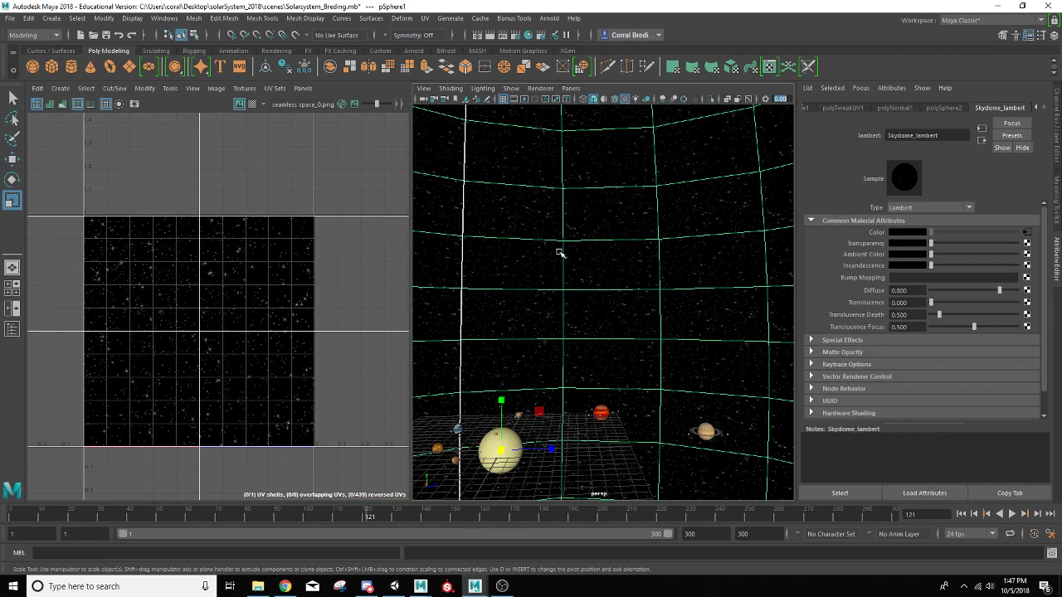
pyautogui.click(13, 267)
# - Examine the star-textured dome around the planets from several angles and distances
pyautogui.scroll(-8, 383, 369)
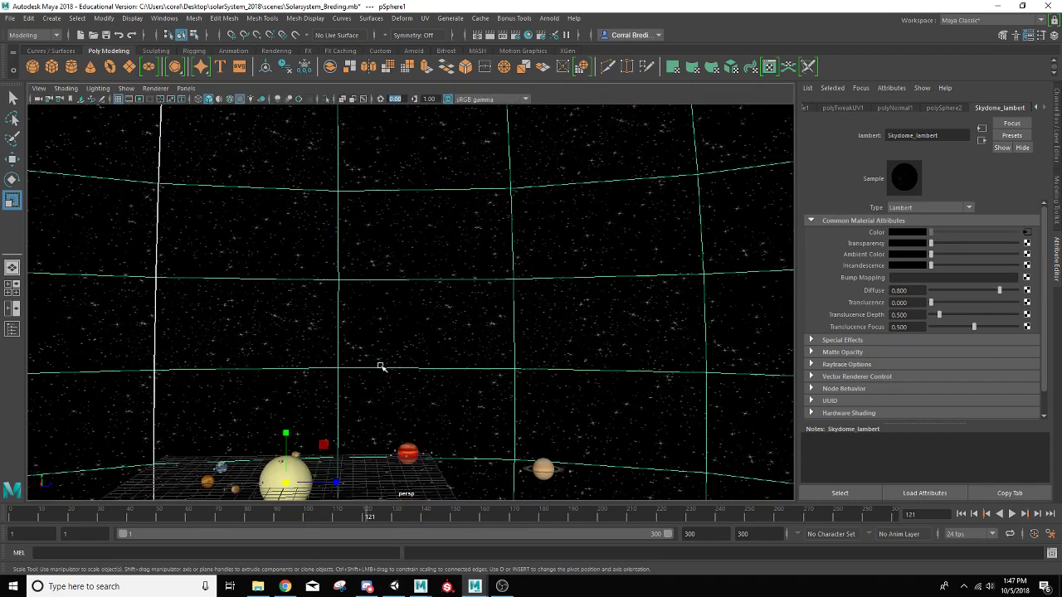
pyautogui.keyDown('alt'); pyautogui.moveTo(379, 377); pyautogui.dragTo(411, 270, button='middle'); pyautogui.keyUp('alt')
pyautogui.keyDown('alt'); pyautogui.moveTo(411, 270); pyautogui.dragTo(349, 277); pyautogui.keyUp('alt')
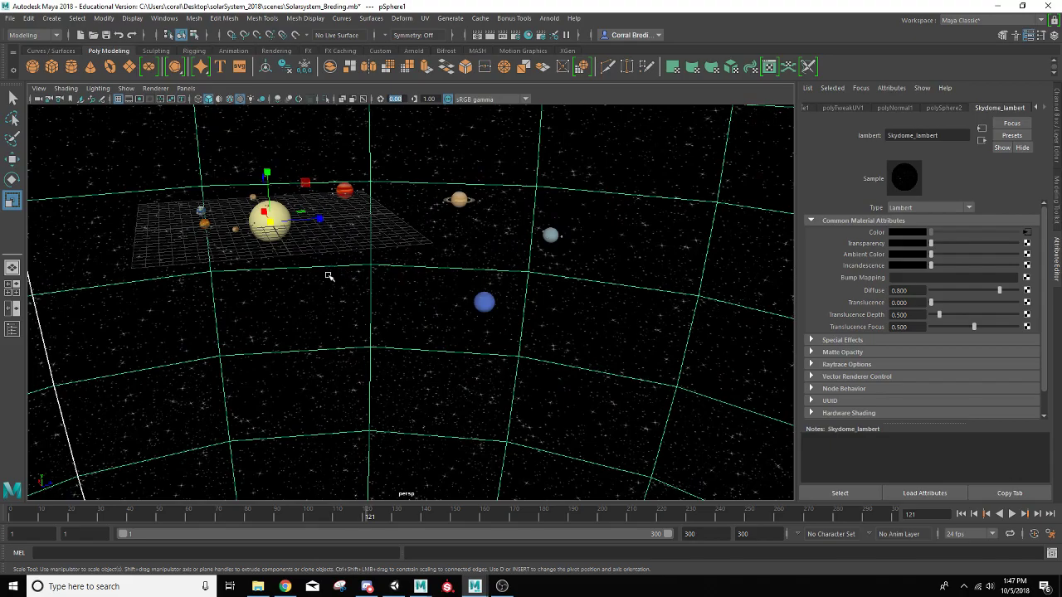
pyautogui.keyDown('alt'); pyautogui.moveTo(329, 276); pyautogui.dragTo(356, 296, button='middle'); pyautogui.keyUp('alt')
pyautogui.keyDown('alt'); pyautogui.moveTo(516, 369); pyautogui.dragTo(540, 389, button='middle'); pyautogui.keyUp('alt')
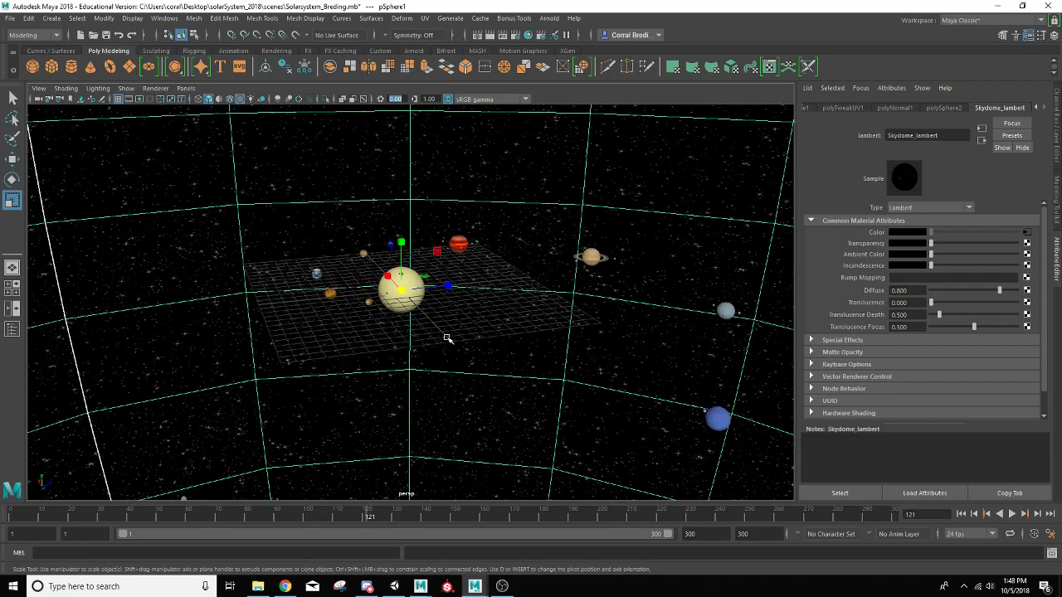
pyautogui.moveTo(375, 316)
pyautogui.keyDown('alt'); pyautogui.mouseDown()
pyautogui.moveTo(396, 314)
pyautogui.moveTo(373, 303)
pyautogui.mouseUp(); pyautogui.keyUp('alt')
pyautogui.scroll(3, 373, 303)
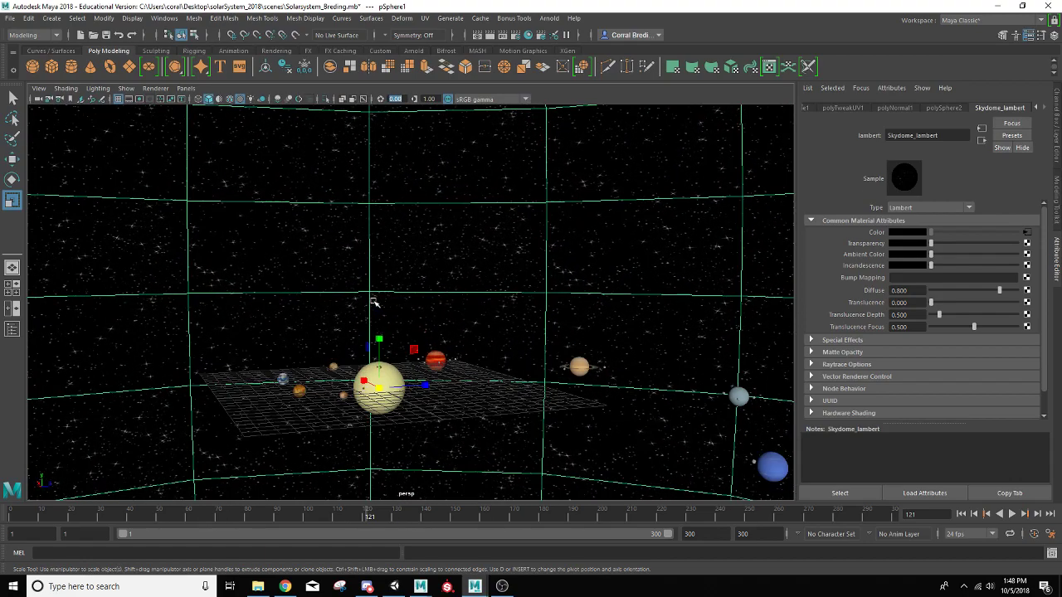
pyautogui.keyDown('alt'); pyautogui.moveTo(424, 368); pyautogui.dragTo(530, 214, button='middle'); pyautogui.keyUp('alt')
pyautogui.keyDown('alt'); pyautogui.moveTo(530, 218); pyautogui.dragTo(564, 370); pyautogui.keyUp('alt')
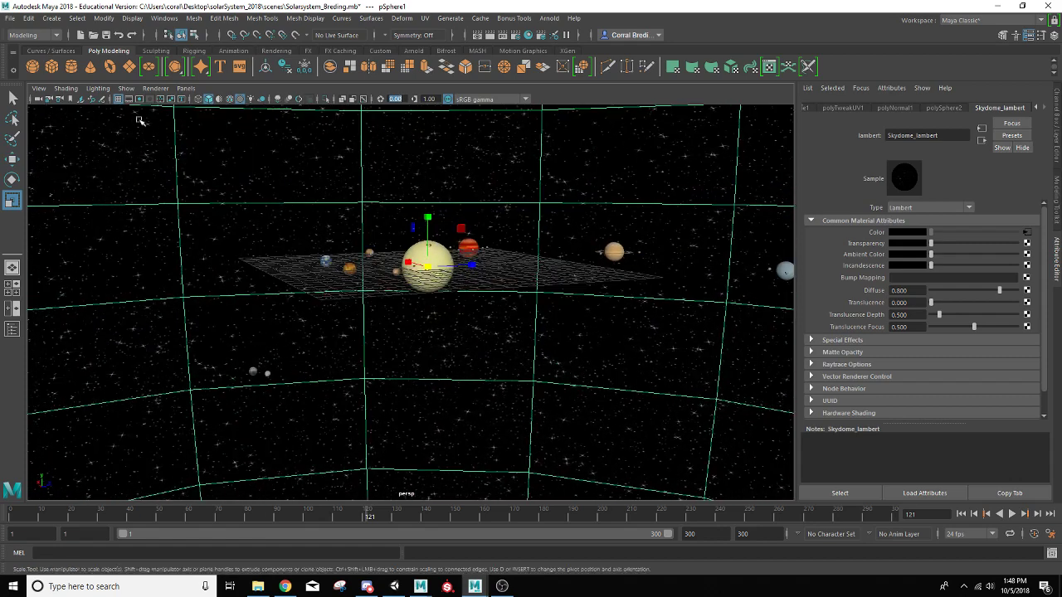
# - Create a camera and move it out of the sun across the ground plane, clear of the planets
pyautogui.click(58, 19)
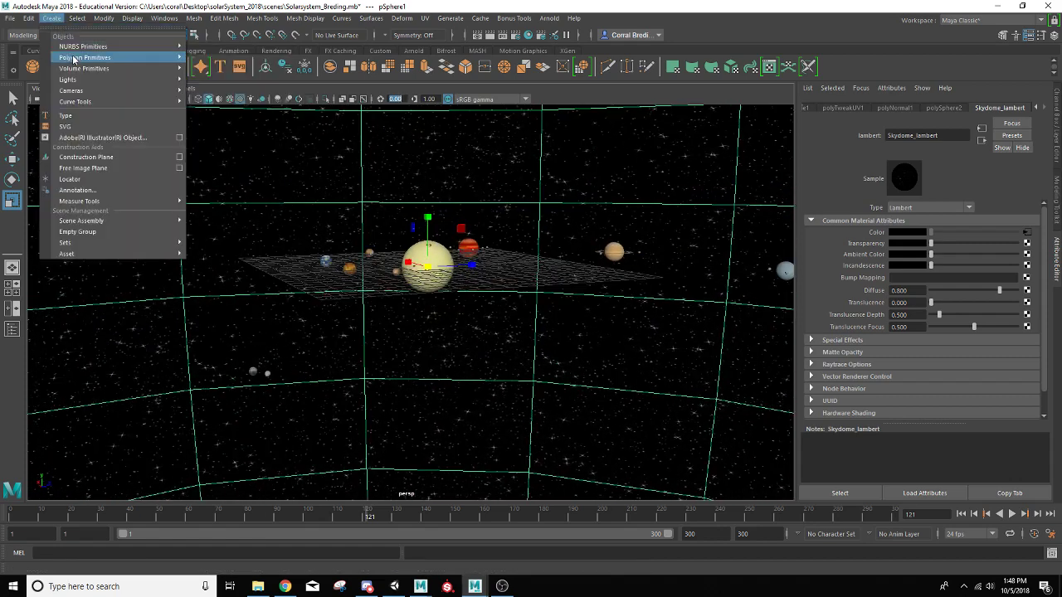
pyautogui.moveTo(96, 96)
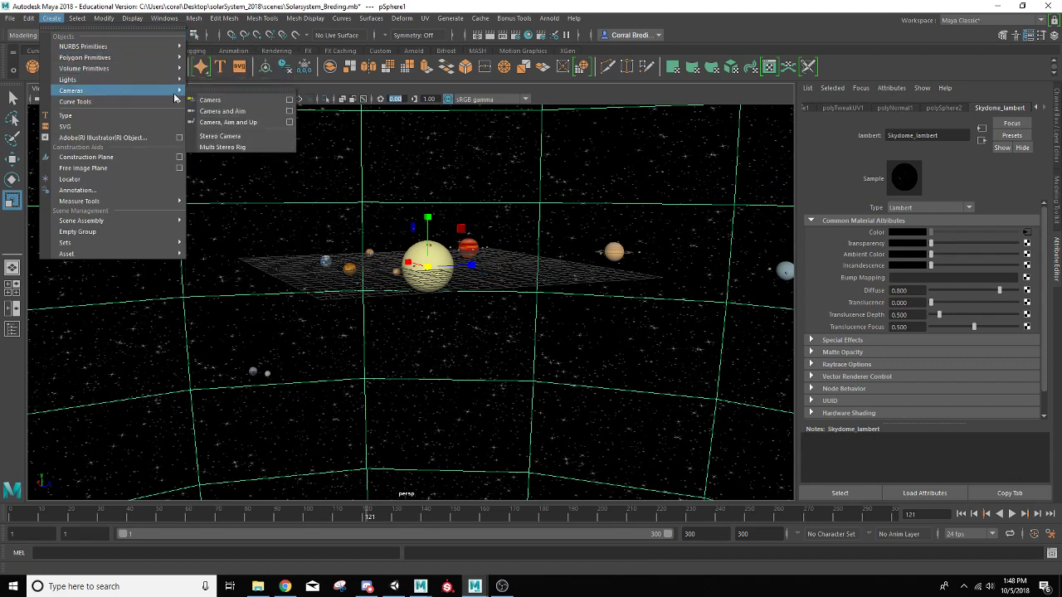
pyautogui.click(207, 100)
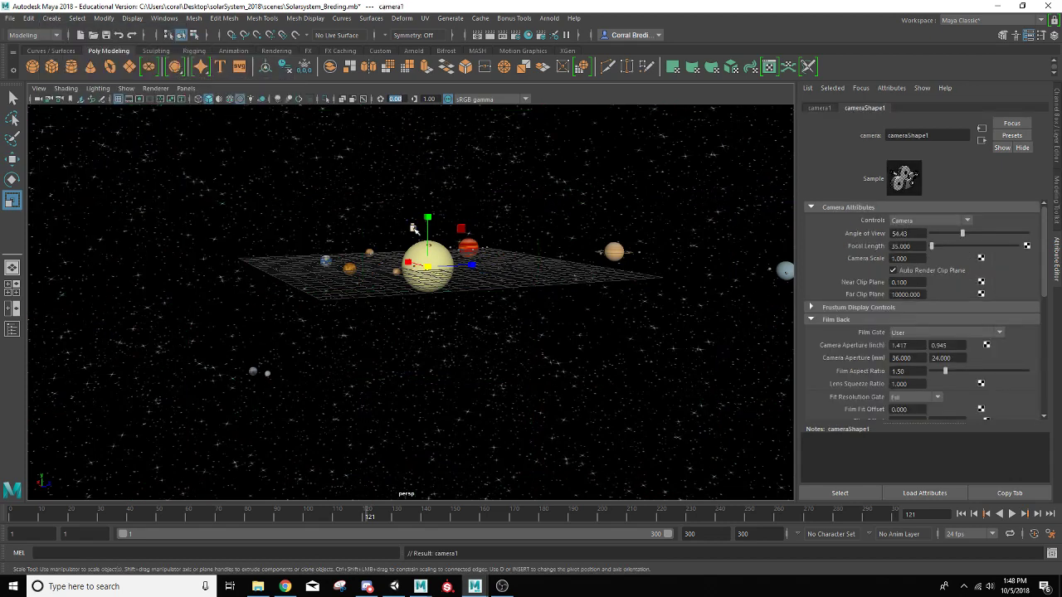
pyautogui.press('w')
pyautogui.moveTo(440, 260)
pyautogui.keyDown('alt'); pyautogui.mouseDown()
pyautogui.moveTo(439, 278)
pyautogui.moveTo(446, 268)
pyautogui.mouseUp(); pyautogui.keyUp('alt')
pyautogui.moveTo(521, 207); pyautogui.dragTo(708, 219)
pyautogui.moveTo(642, 193); pyautogui.dragTo(703, 240)
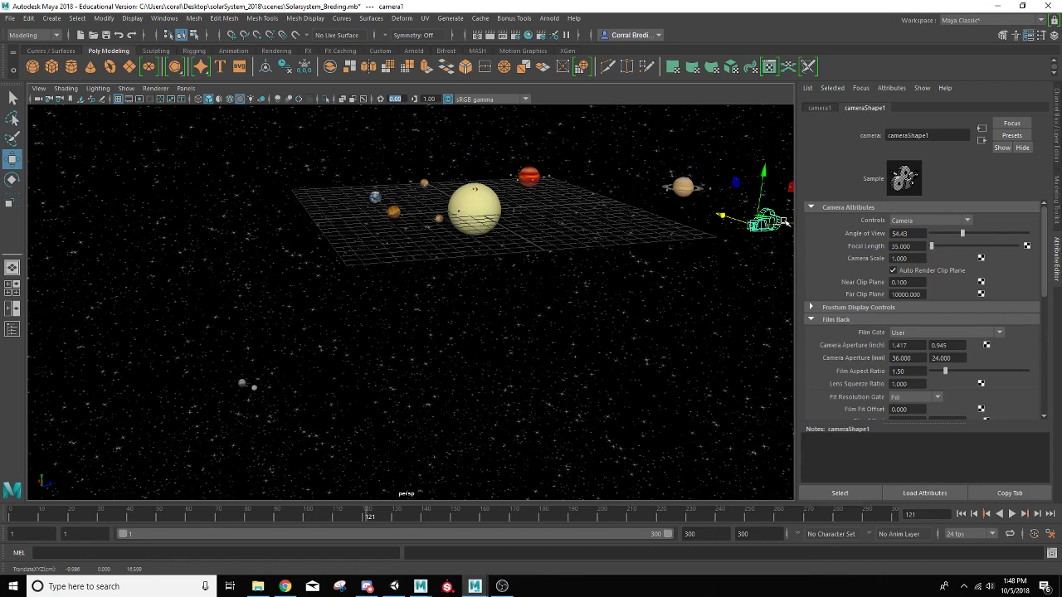
pyautogui.moveTo(785, 222); pyautogui.dragTo(614, 340)
# - Scale the camera up uniformly so its icon is easier to see
pyautogui.press('e')
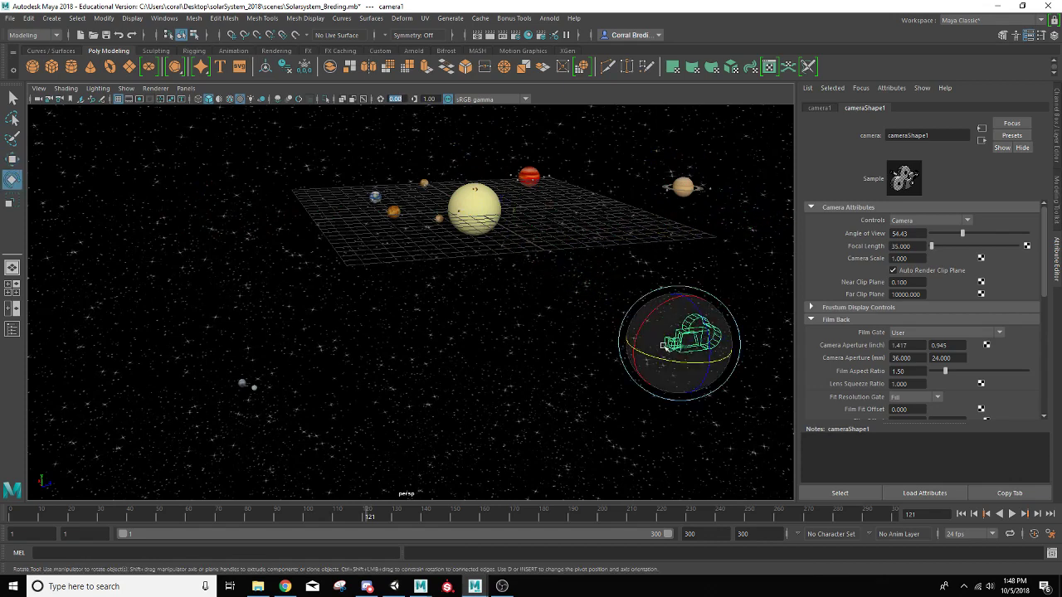
pyautogui.press('r')
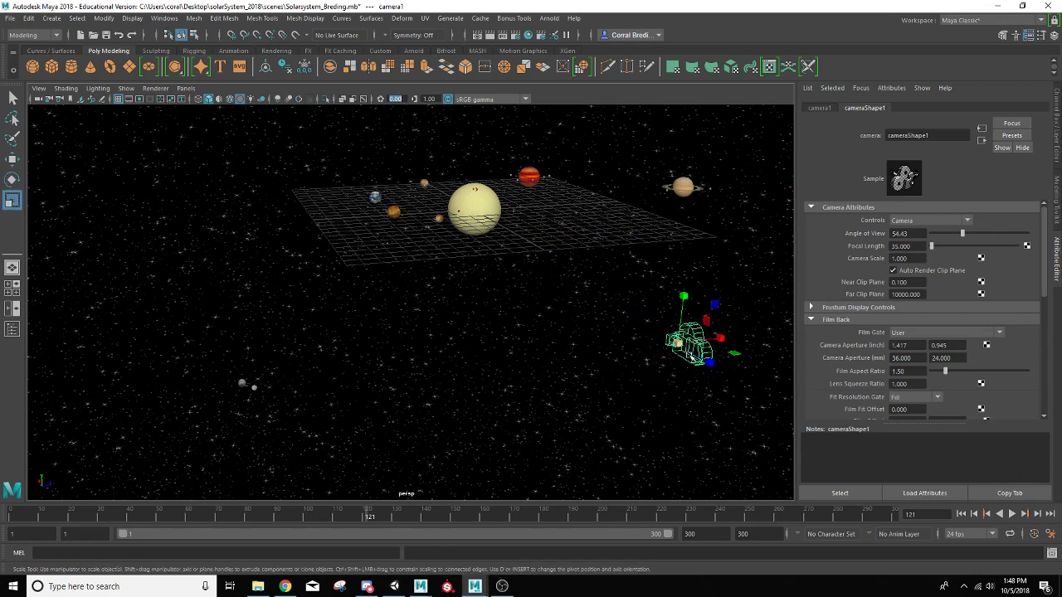
pyautogui.moveTo(678, 343); pyautogui.dragTo(696, 365)
# - Move the camera horizontally in front of the solar system to about X -31, Z -9
pyautogui.press('w')
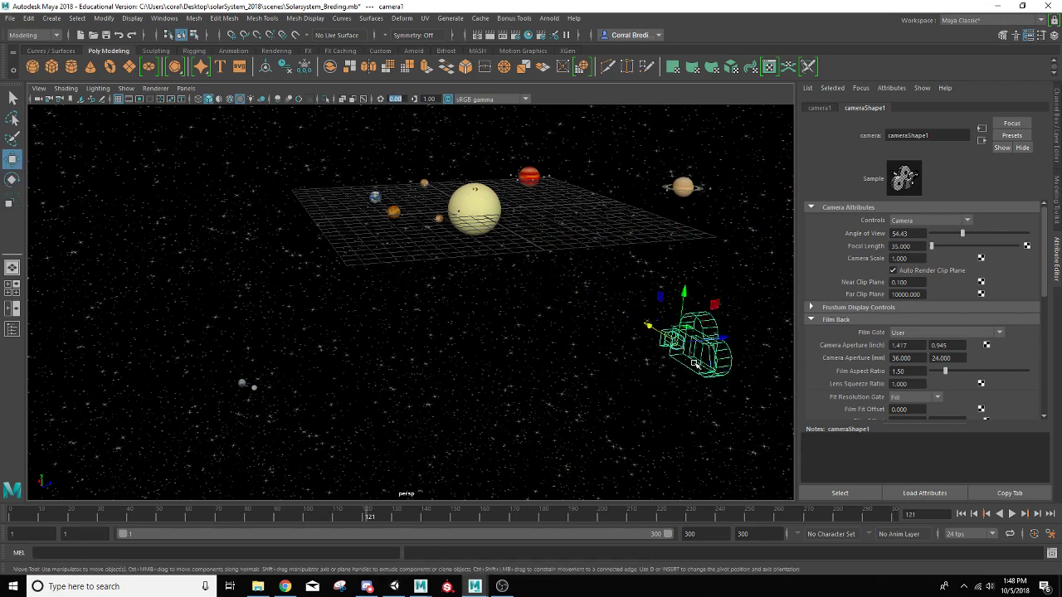
pyautogui.moveTo(649, 327); pyautogui.dragTo(501, 356)
pyautogui.keyDown('alt'); pyautogui.moveTo(429, 362); pyautogui.dragTo(512, 362); pyautogui.keyUp('alt')
pyautogui.moveTo(592, 355); pyautogui.dragTo(464, 392)
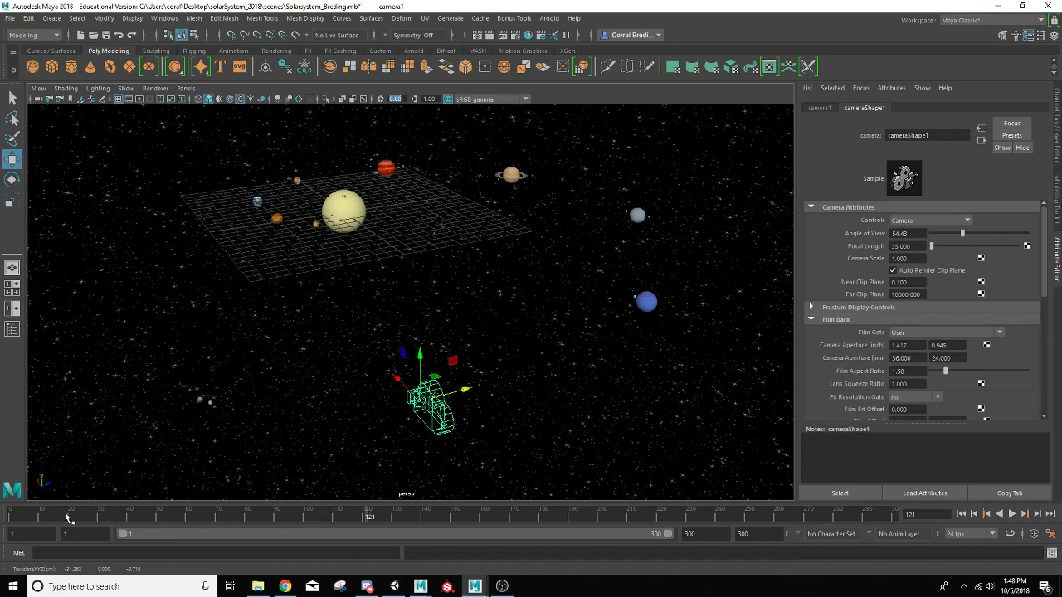
# - Raise the camera about 8 units at frame 1 and briefly play the animation before rewinding to the first frame
pyautogui.moveTo(66, 514); pyautogui.dragTo(4, 523)
pyautogui.keyDown('alt'); pyautogui.moveTo(310, 443); pyautogui.dragTo(372, 434); pyautogui.keyUp('alt')
pyautogui.moveTo(483, 330); pyautogui.dragTo(484, 168)
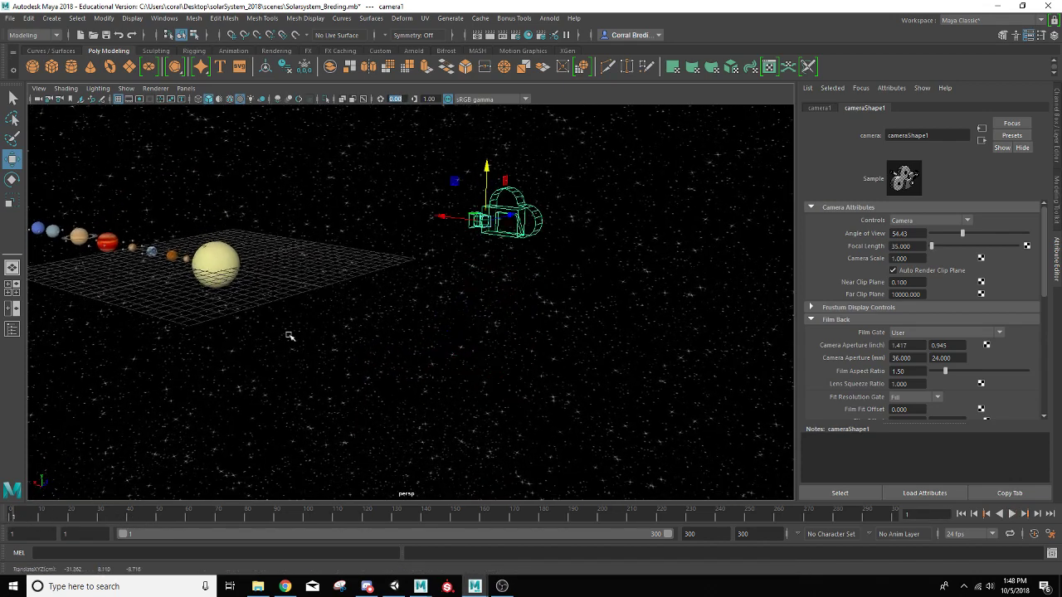
pyautogui.hotkey('alt', 'v')
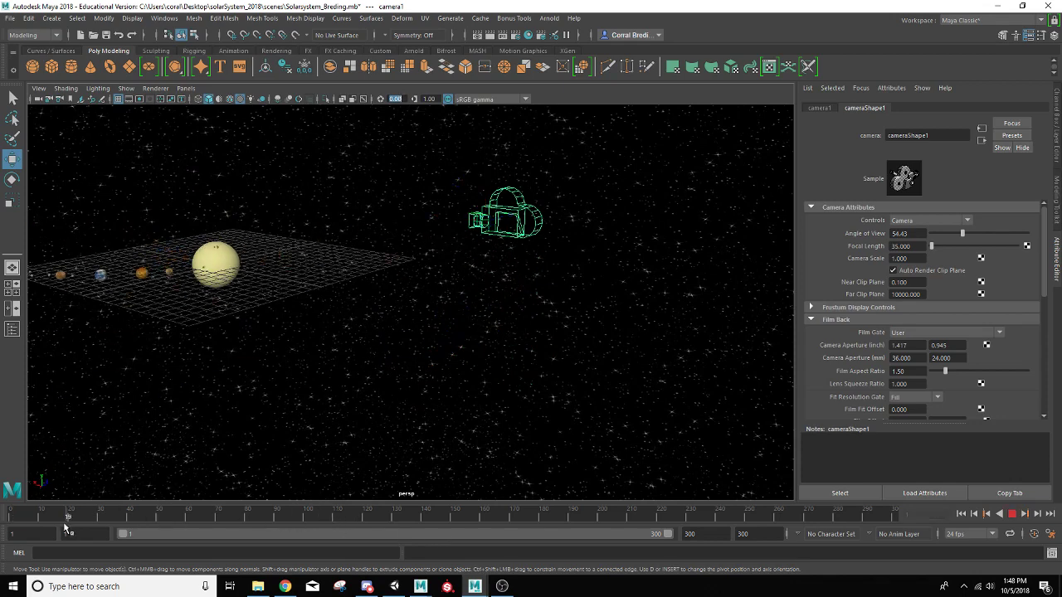
pyautogui.moveTo(66, 523); pyautogui.dragTo(2, 524)
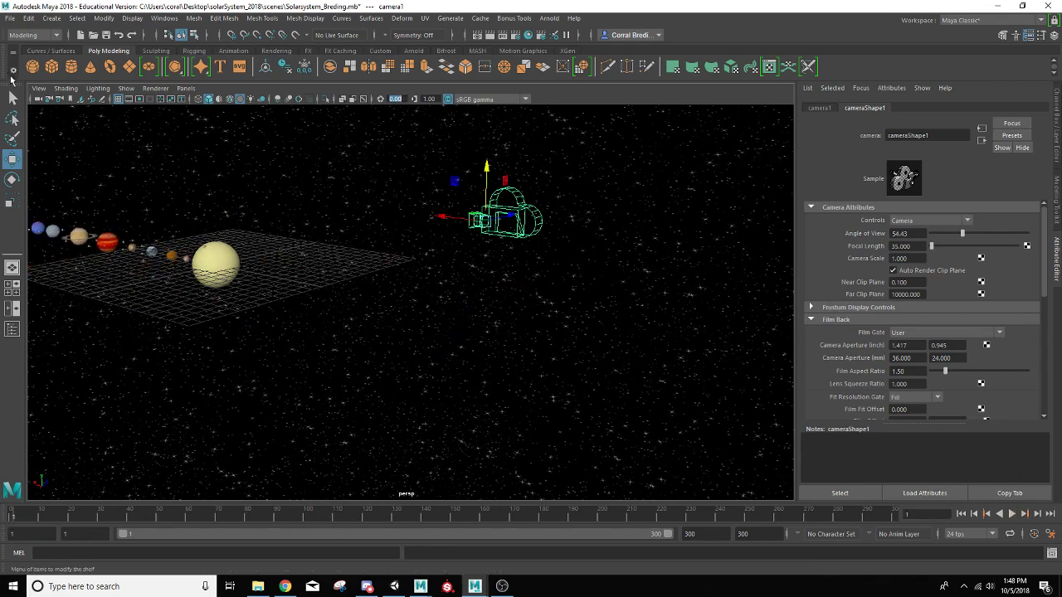
# - Switch the viewport to look through camera1
pyautogui.click(184, 89)
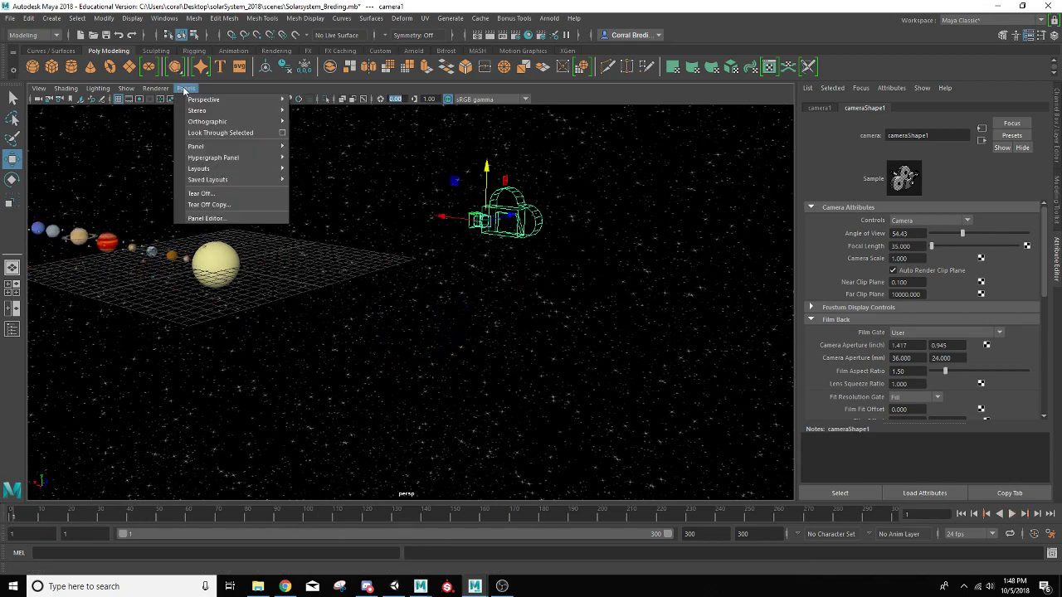
pyautogui.moveTo(197, 103)
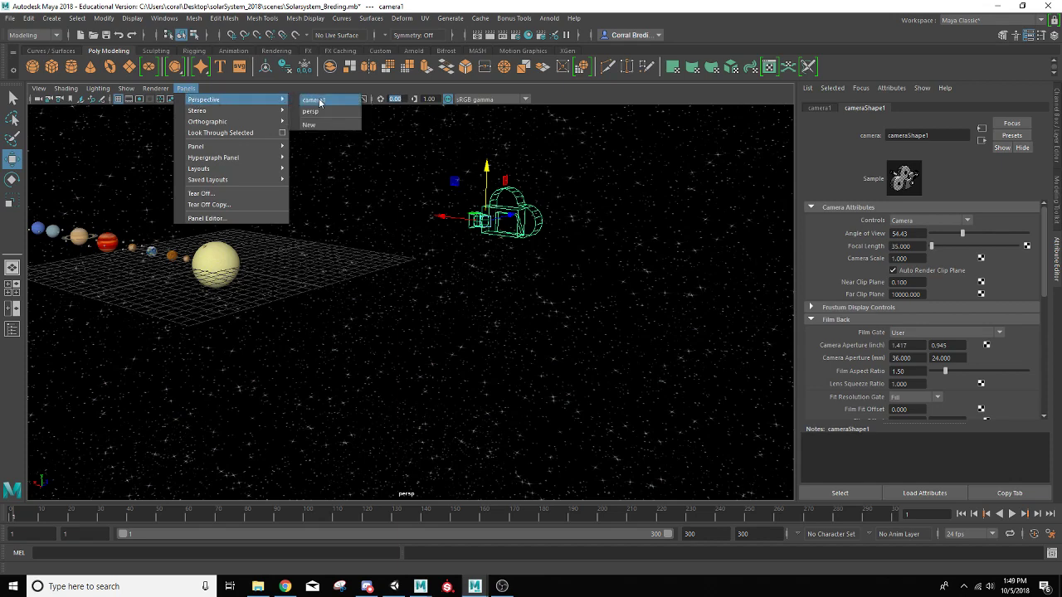
pyautogui.click(314, 100)
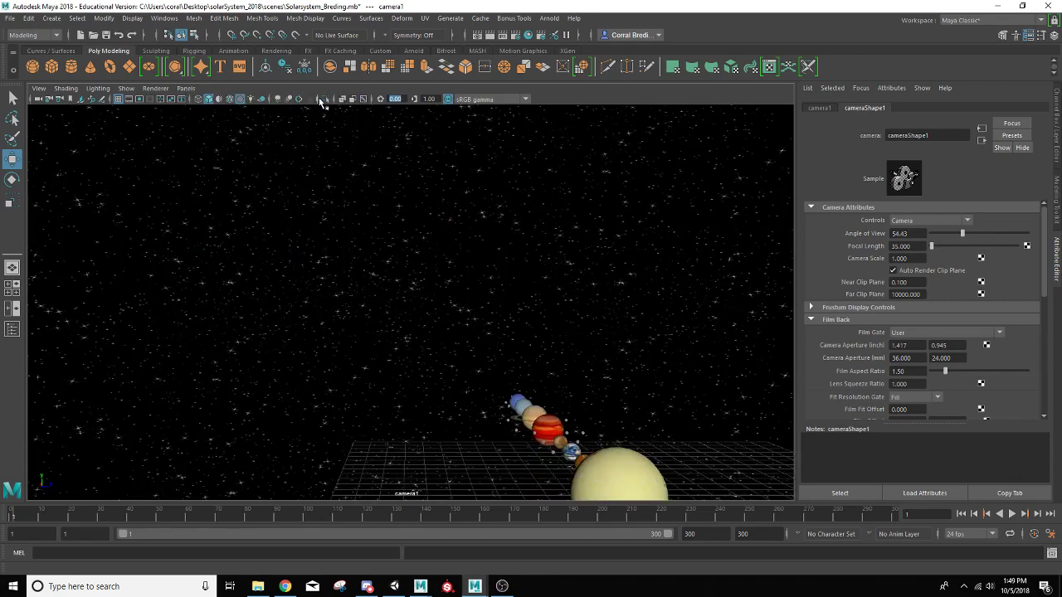
# - Frame the sun and the whole line of planets from above through camera1 and keyframe the camera at frame 1
pyautogui.moveTo(469, 336)
pyautogui.keyDown('alt'); pyautogui.mouseDown()
pyautogui.moveTo(429, 310)
pyautogui.moveTo(469, 325)
pyautogui.mouseUp(); pyautogui.keyUp('alt')
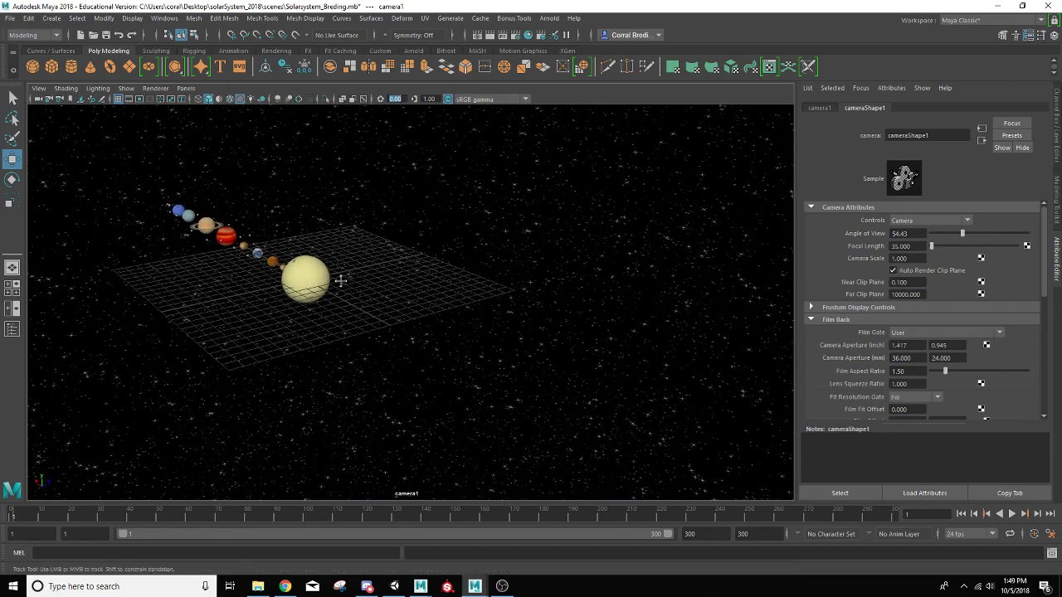
pyautogui.keyDown('alt'); pyautogui.moveTo(339, 280); pyautogui.dragTo(751, 380, button='middle'); pyautogui.keyUp('alt')
pyautogui.keyDown('alt'); pyautogui.moveTo(464, 324); pyautogui.dragTo(437, 316, button='middle'); pyautogui.keyUp('alt')
pyautogui.scroll(1, 365, 281)
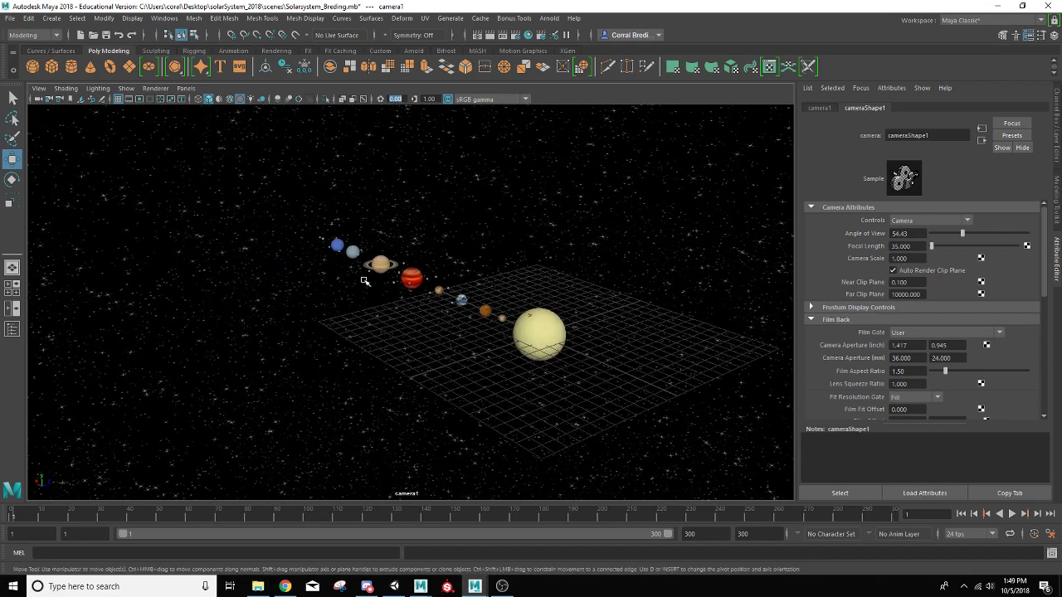
pyautogui.keyDown('alt'); pyautogui.moveTo(383, 289); pyautogui.dragTo(387, 301, button='middle'); pyautogui.keyUp('alt')
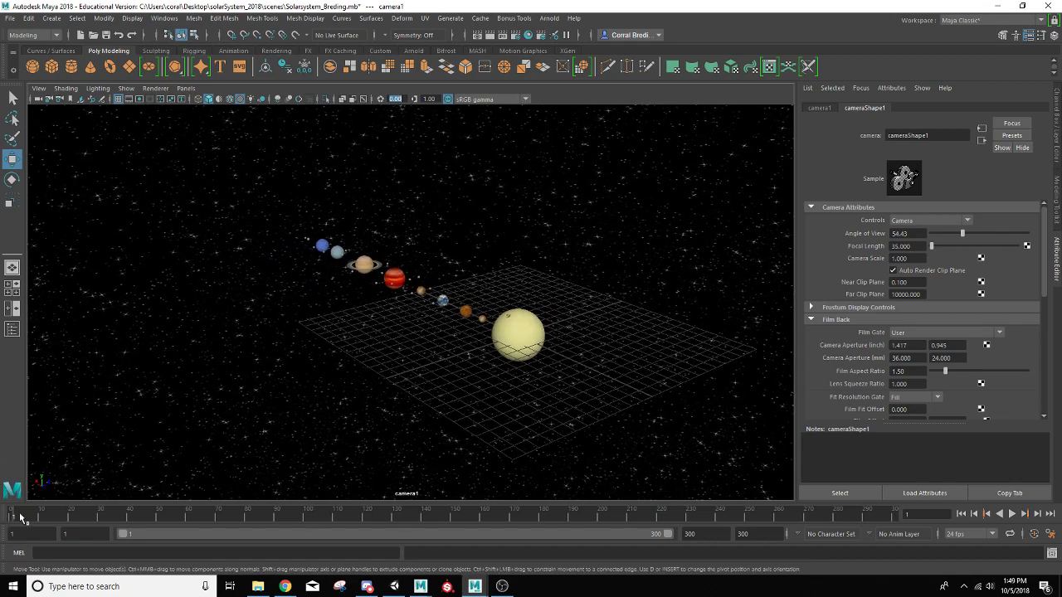
pyautogui.press('s')
# - Advance to frame 104, pull and orbit camera1 so all the orbiting planets fit the shot, and keyframe it
pyautogui.scroll(-3, 220, 419)
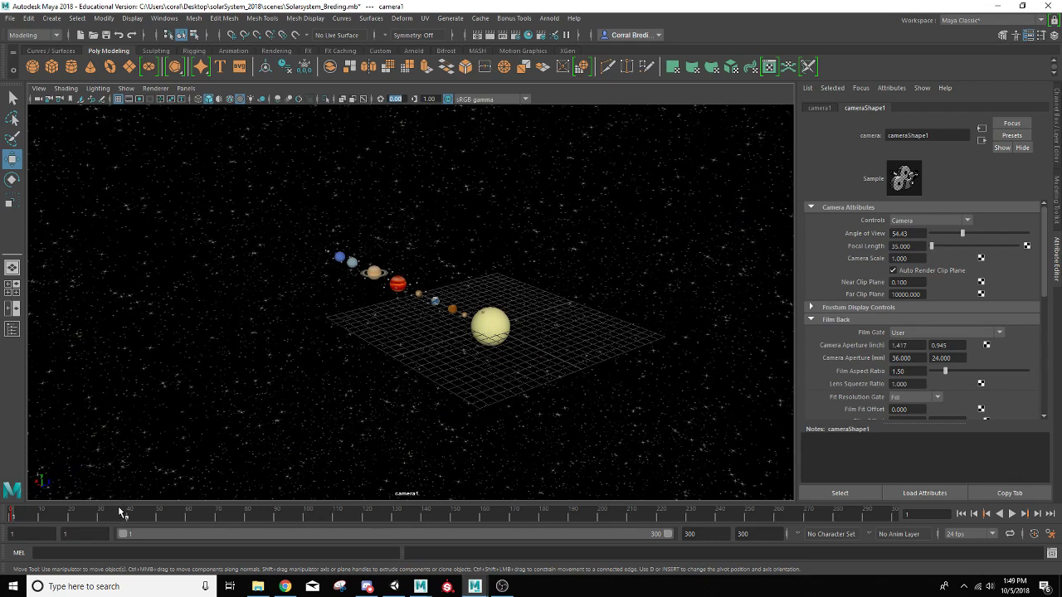
pyautogui.moveTo(120, 513); pyautogui.dragTo(302, 548)
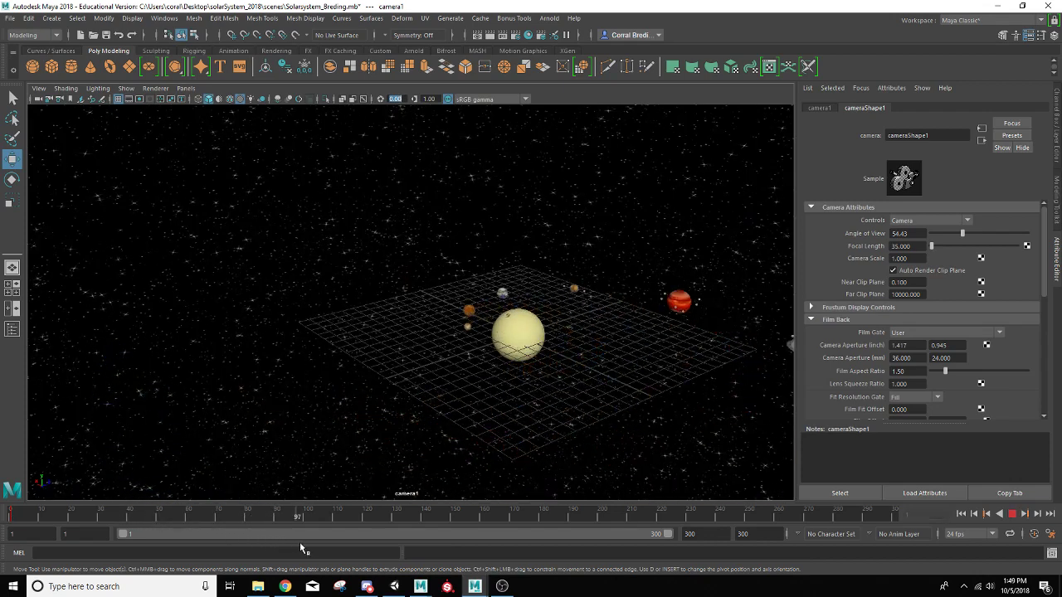
pyautogui.press('Escape')
pyautogui.keyDown('alt'); pyautogui.moveTo(343, 407); pyautogui.dragTo(367, 310, button='middle'); pyautogui.keyUp('alt')
pyautogui.scroll(-5, 367, 313)
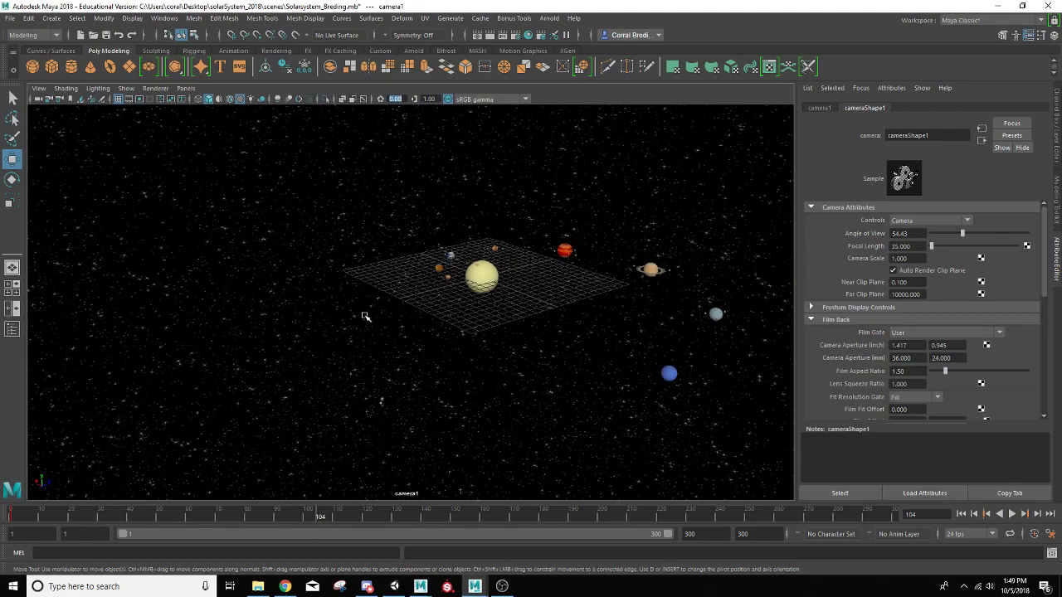
pyautogui.keyDown('alt'); pyautogui.moveTo(366, 316); pyautogui.dragTo(393, 310); pyautogui.keyUp('alt')
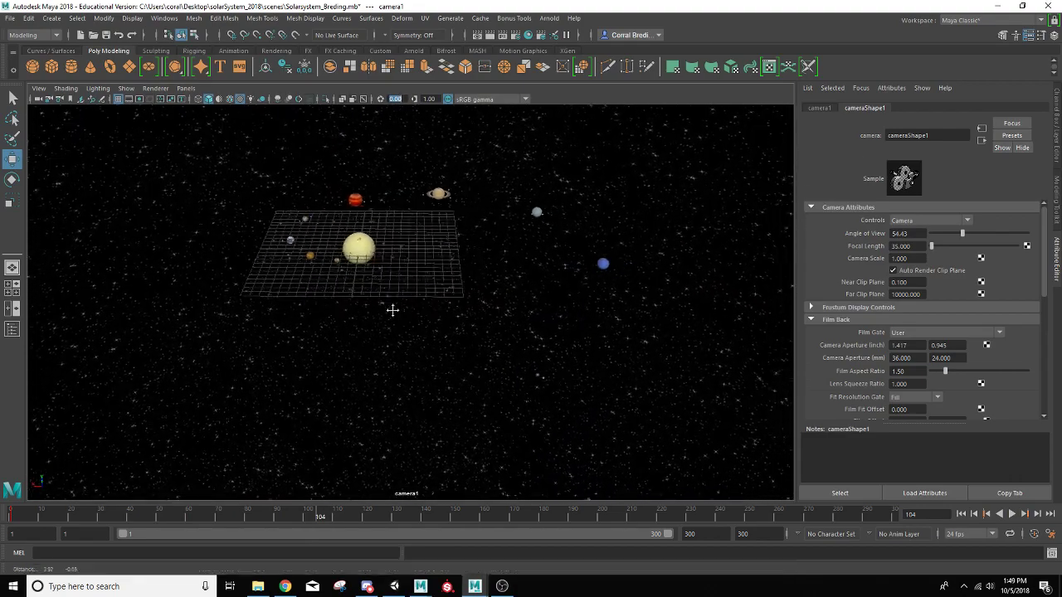
pyautogui.keyDown('alt'); pyautogui.moveTo(392, 310); pyautogui.dragTo(311, 310, button='middle'); pyautogui.keyUp('alt')
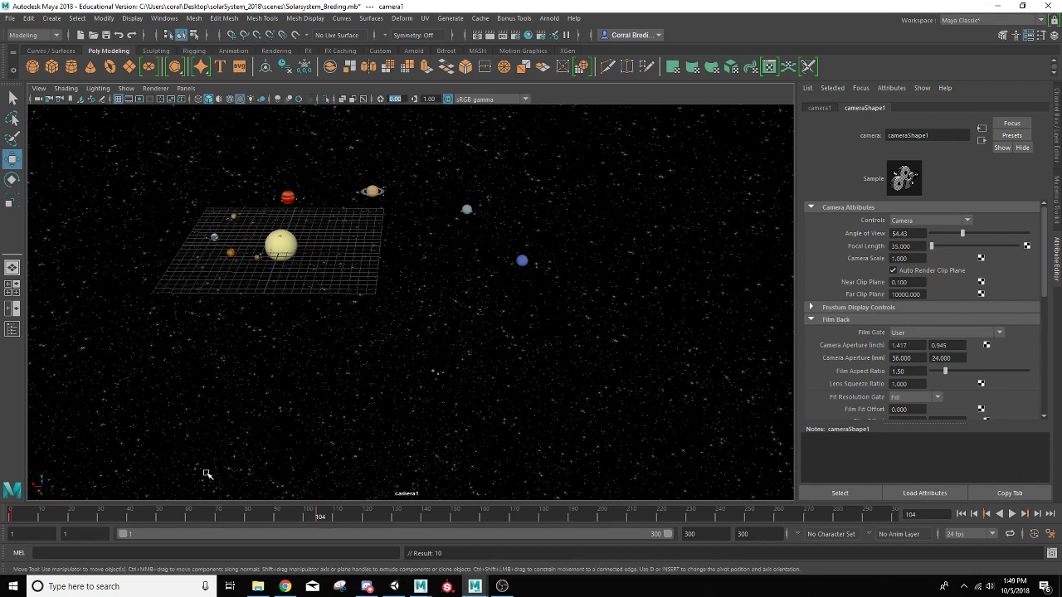
# - Play from frame 1 to frame 300, reframe camera1 at a low angle centred on the planets, and keyframe it
pyautogui.click(13, 515)
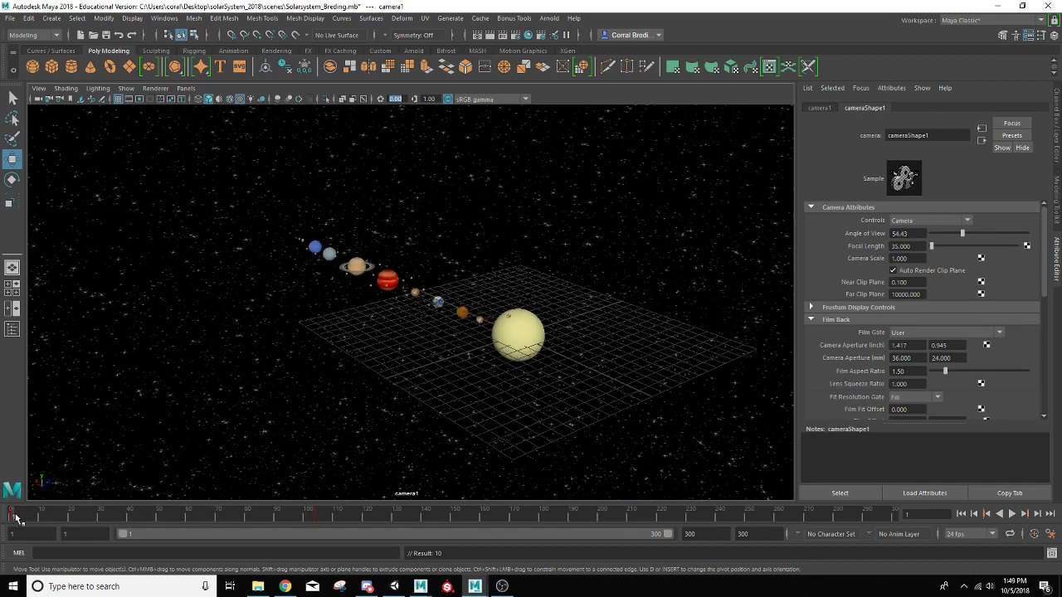
pyautogui.hotkey('alt', 'v')
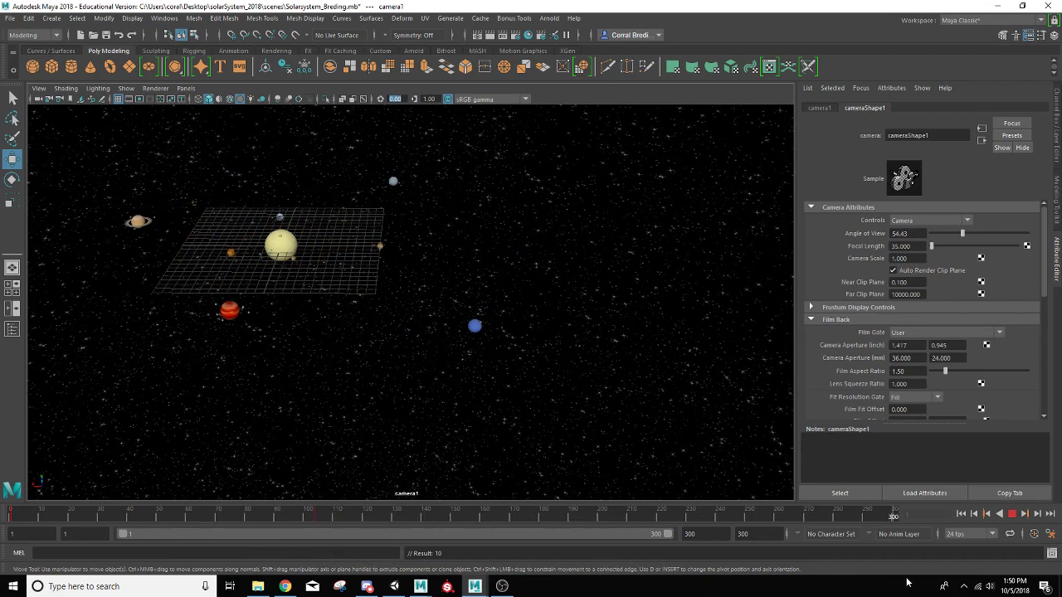
pyautogui.keyDown('alt'); pyautogui.moveTo(249, 374); pyautogui.dragTo(246, 374); pyautogui.keyUp('alt')
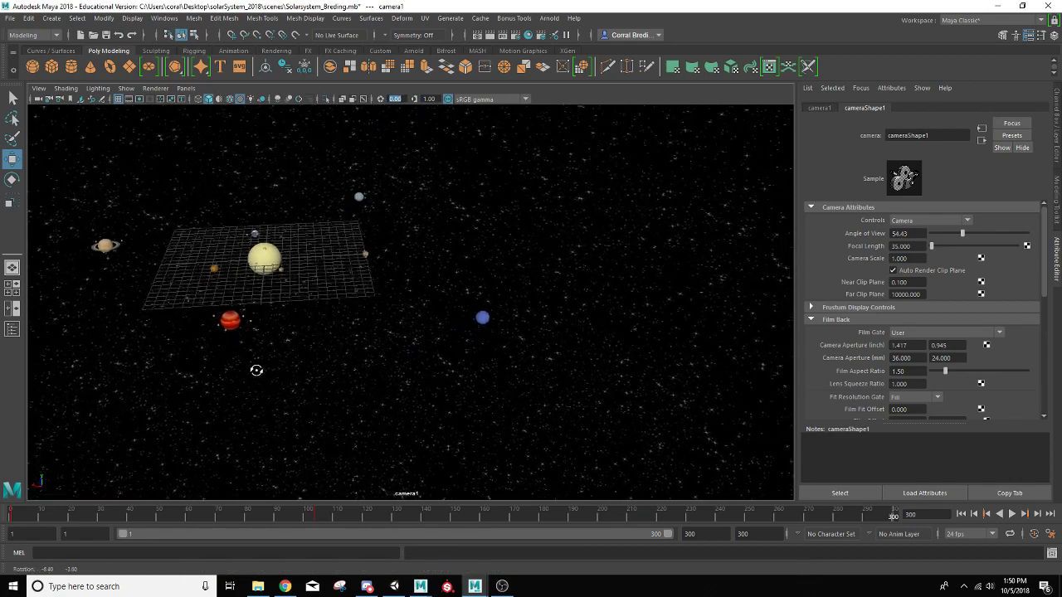
pyautogui.keyDown('alt'); pyautogui.moveTo(282, 365); pyautogui.dragTo(294, 363, button='right'); pyautogui.keyUp('alt')
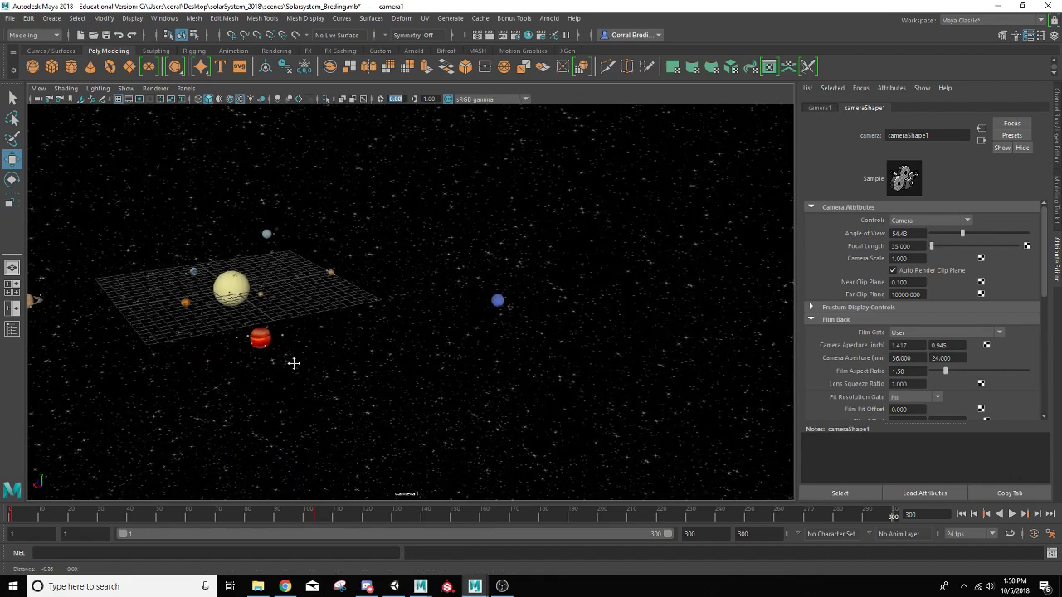
pyautogui.keyDown('alt'); pyautogui.moveTo(420, 358); pyautogui.dragTo(422, 358, button='middle'); pyautogui.keyUp('alt')
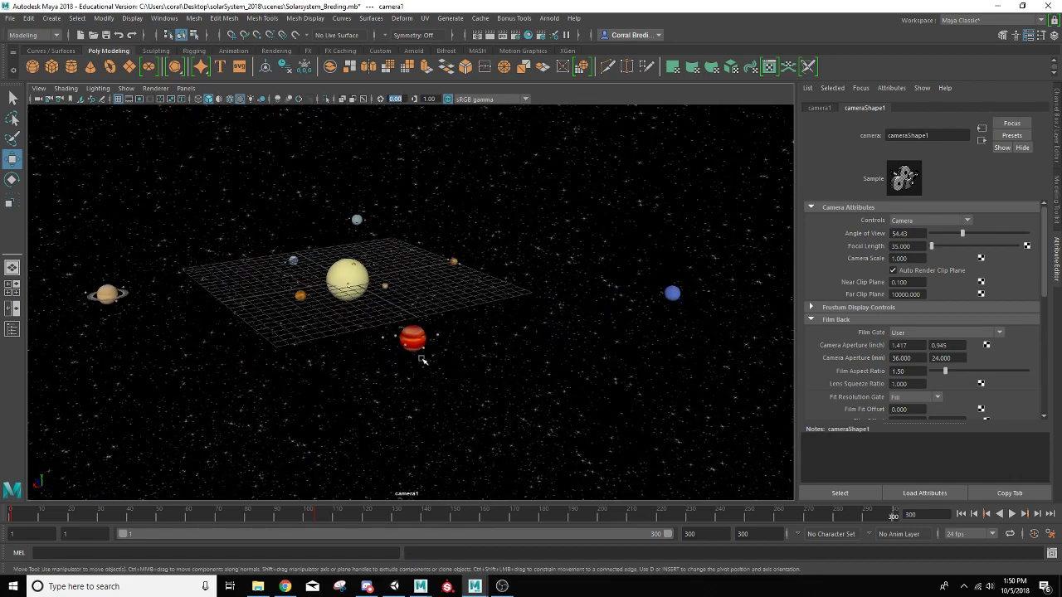
pyautogui.keyDown('alt'); pyautogui.moveTo(377, 378); pyautogui.dragTo(378, 376); pyautogui.keyUp('alt')
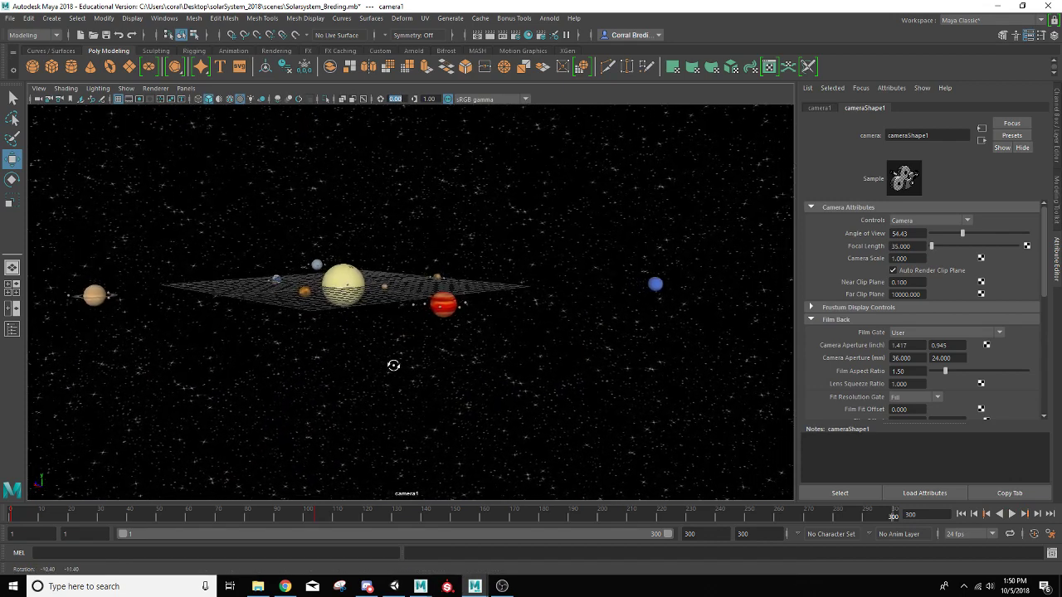
pyautogui.keyDown('alt'); pyautogui.moveTo(394, 367); pyautogui.dragTo(413, 366, button='right'); pyautogui.keyUp('alt')
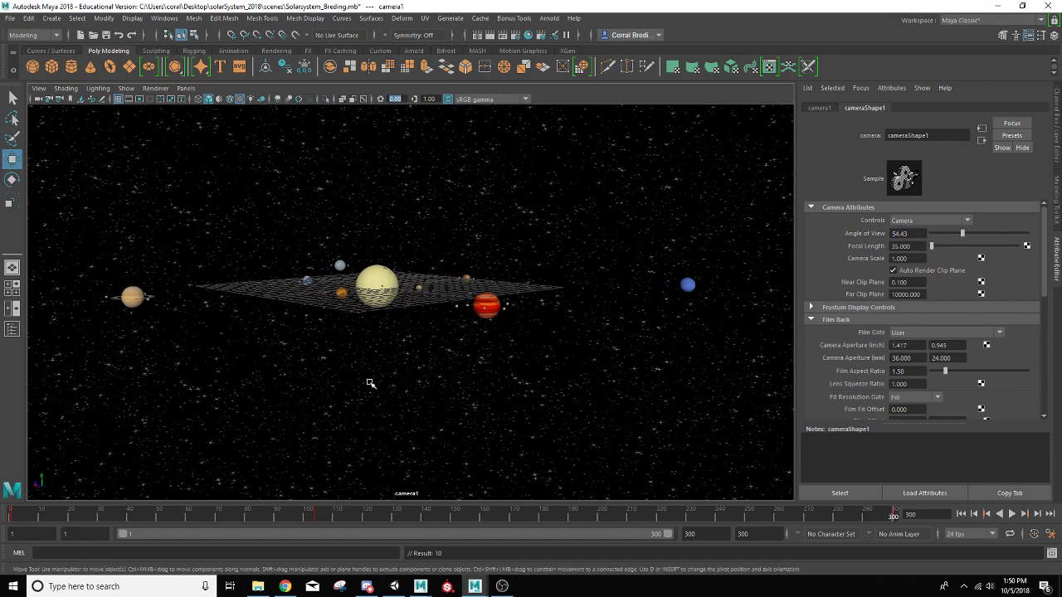
# - Play the camera animation from frame 1 and stop it at frame 25
pyautogui.click(22, 517)
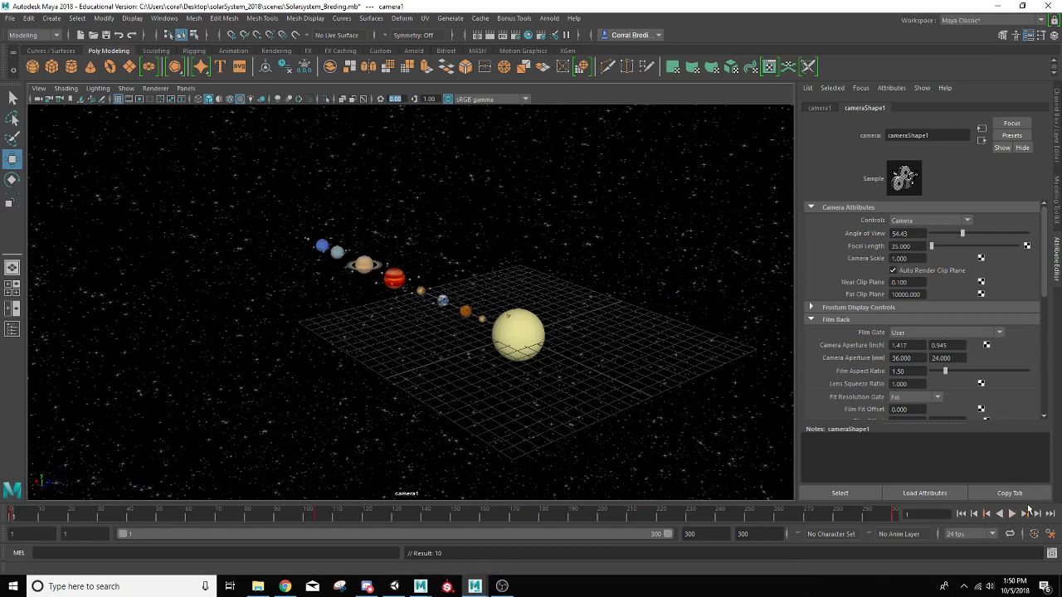
pyautogui.click(1012, 515)
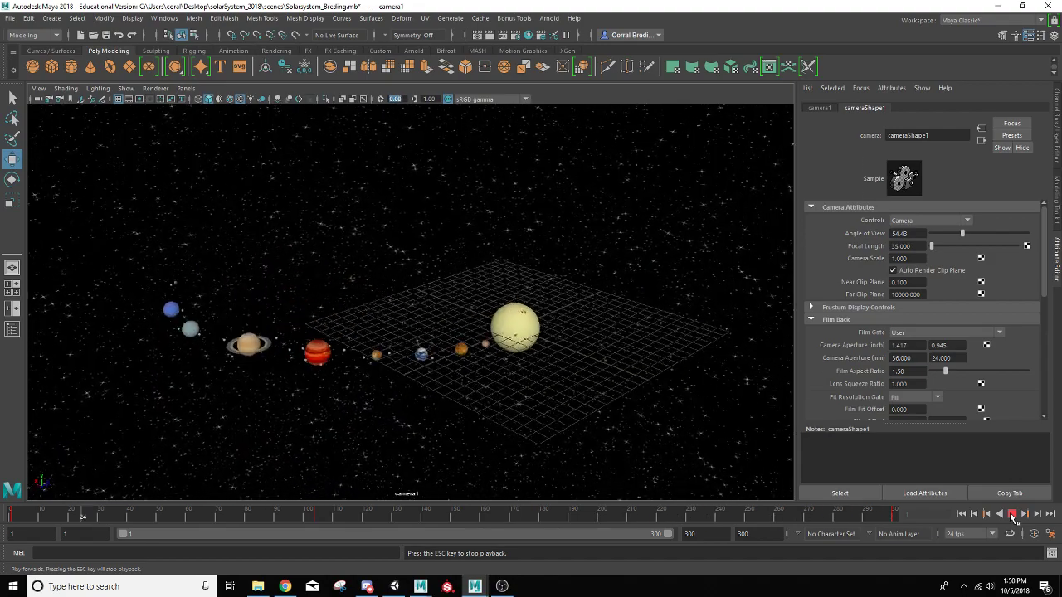
pyautogui.click(1012, 514)
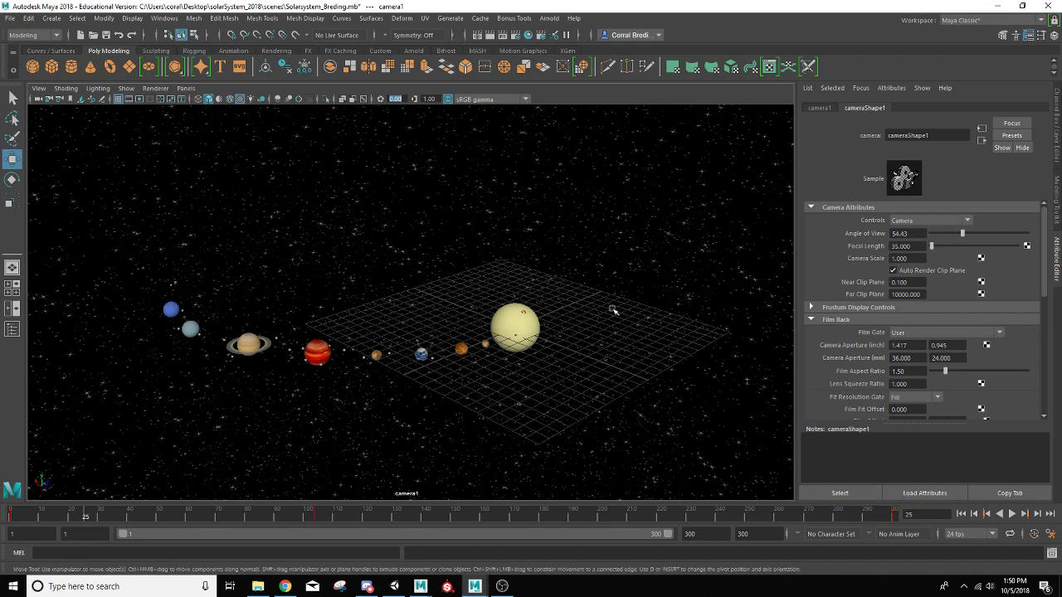
# - Turn off Casts Shadows in the render stats of the star-textured sky sphere
pyautogui.click(427, 251)
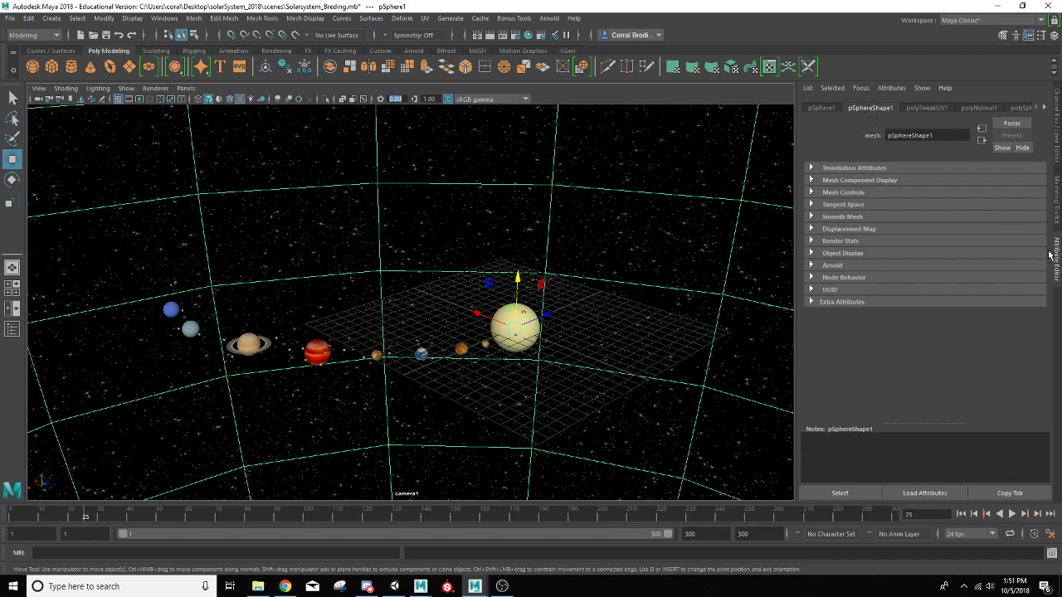
pyautogui.click(812, 242)
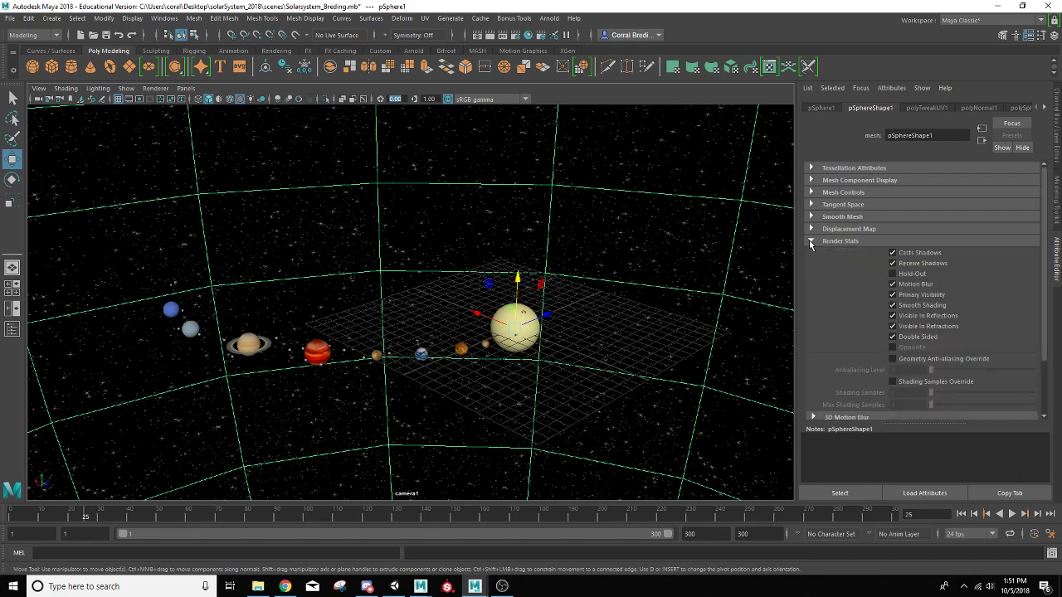
pyautogui.click(893, 252)
pyautogui.click(811, 241)
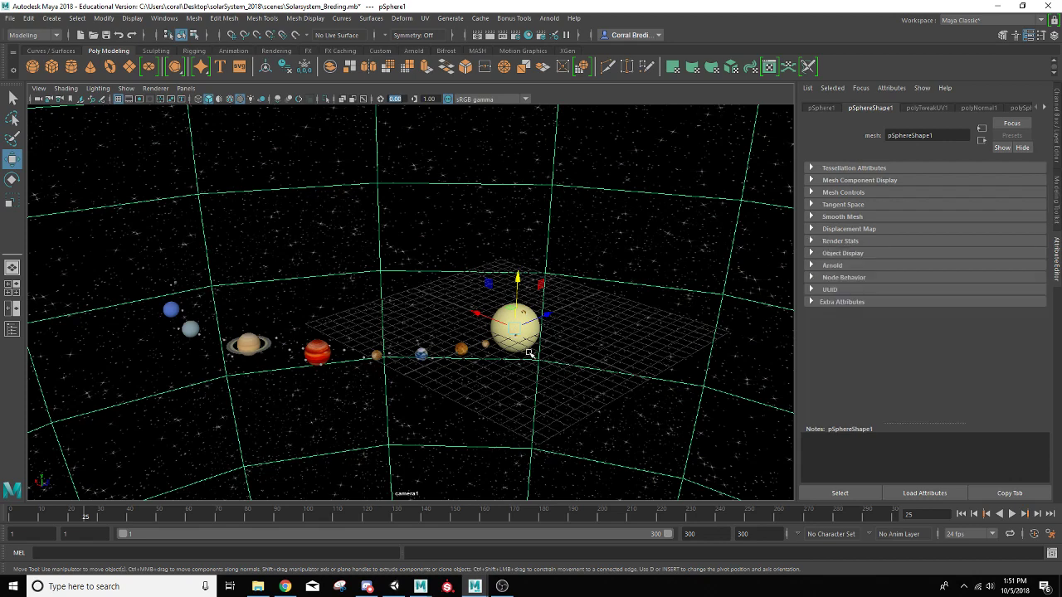
# - Brighten the sun material's ambient color slightly and set its glow intensity to 0.091
pyautogui.click(526, 347)
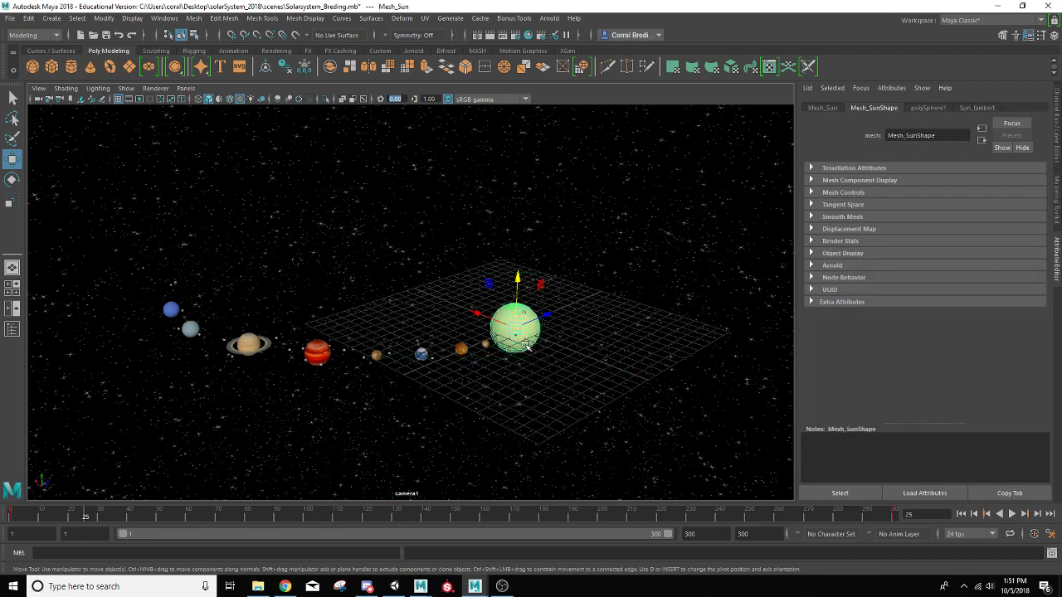
pyautogui.click(977, 108)
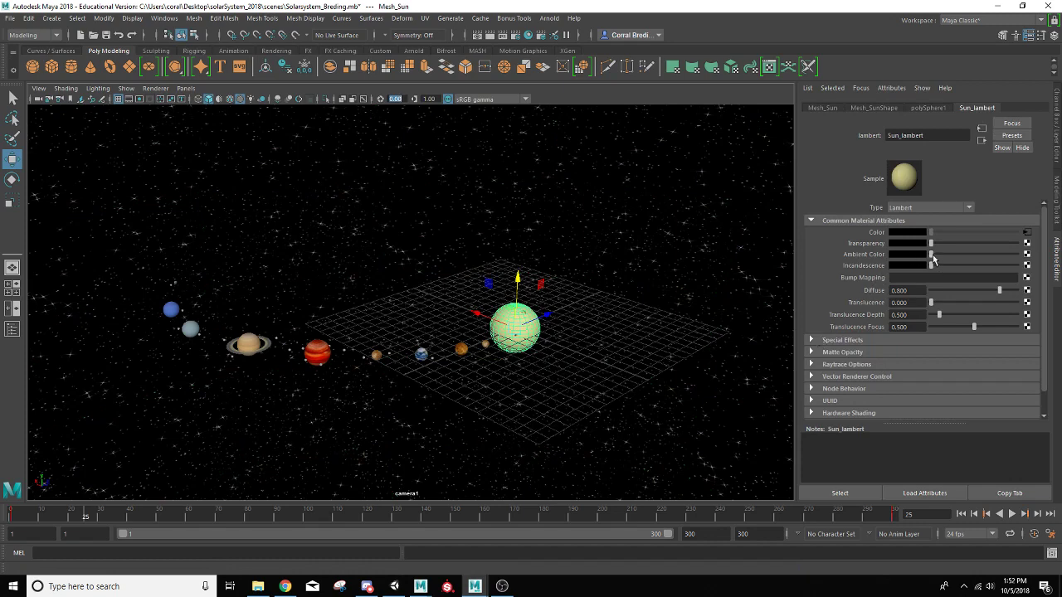
pyautogui.moveTo(930, 254); pyautogui.dragTo(936, 255)
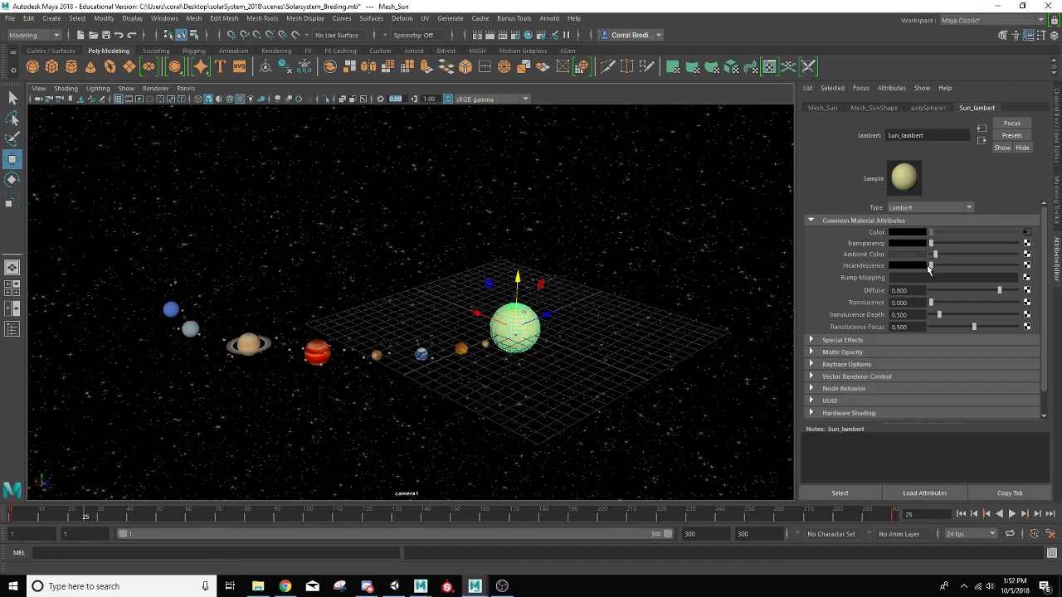
pyautogui.click(812, 340)
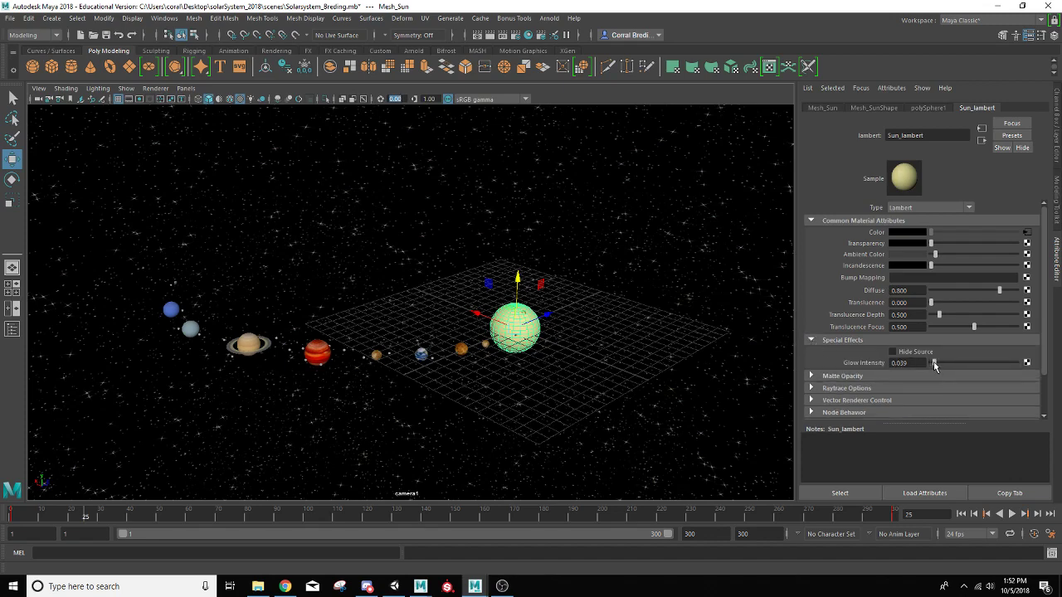
pyautogui.moveTo(936, 366); pyautogui.dragTo(939, 366)
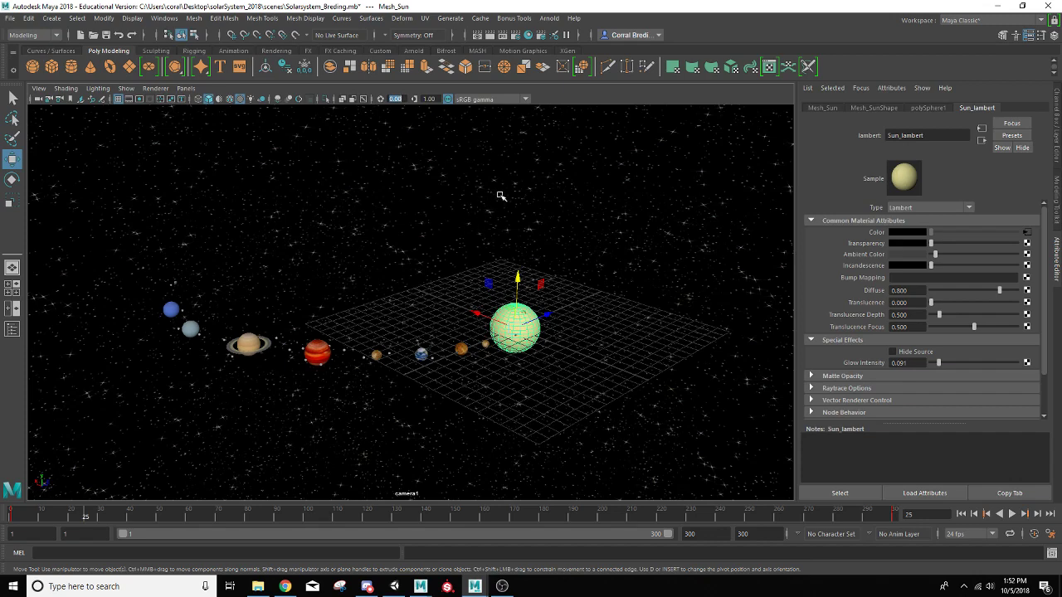
# - Set the renderer to Maya Software and render frame 25 through camera1 to check the sun's glow
pyautogui.click(517, 36)
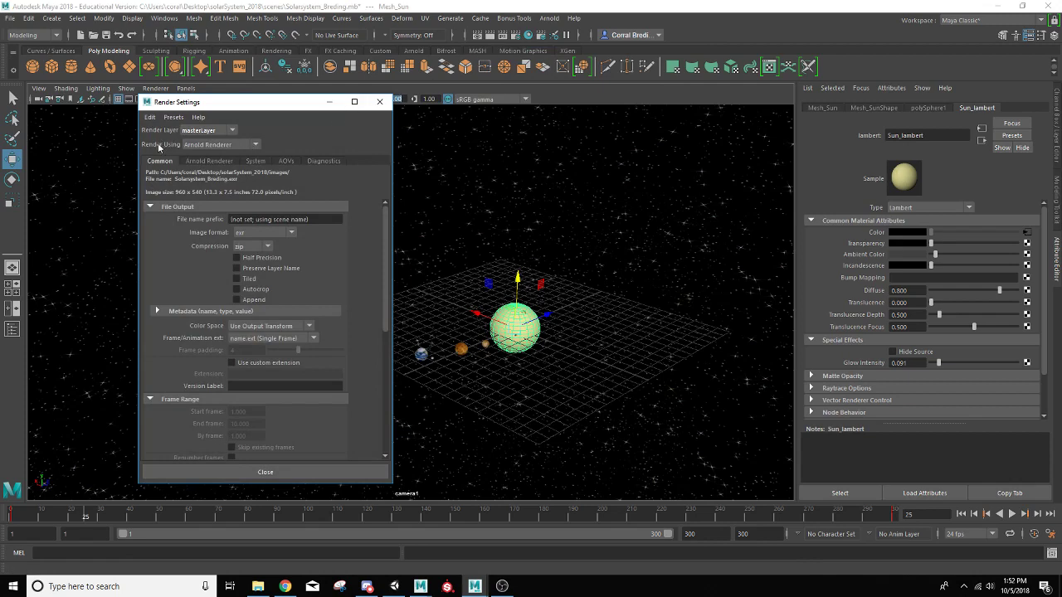
pyautogui.click(258, 147)
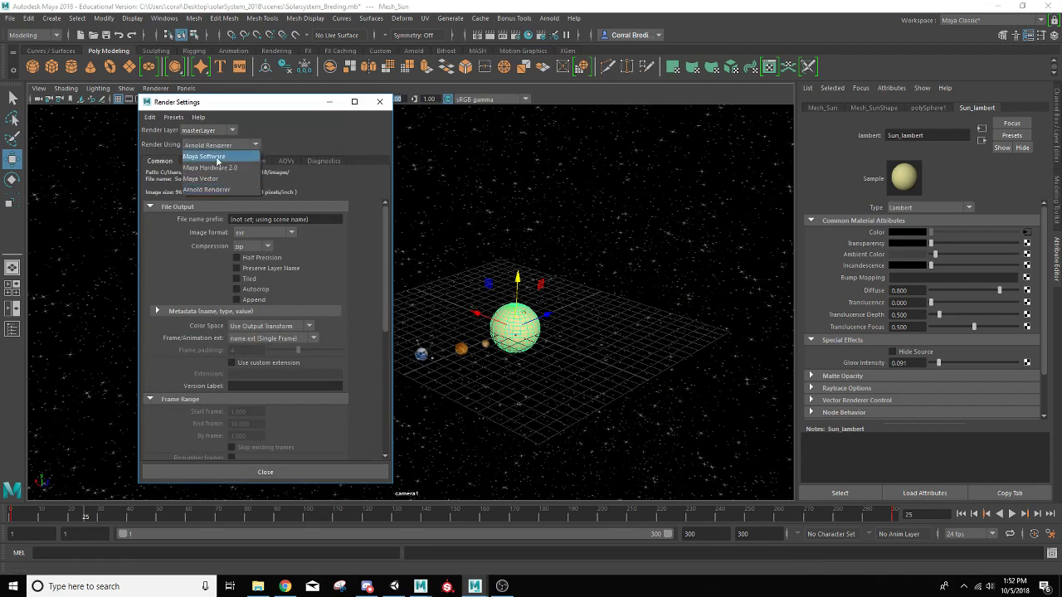
pyautogui.click(213, 159)
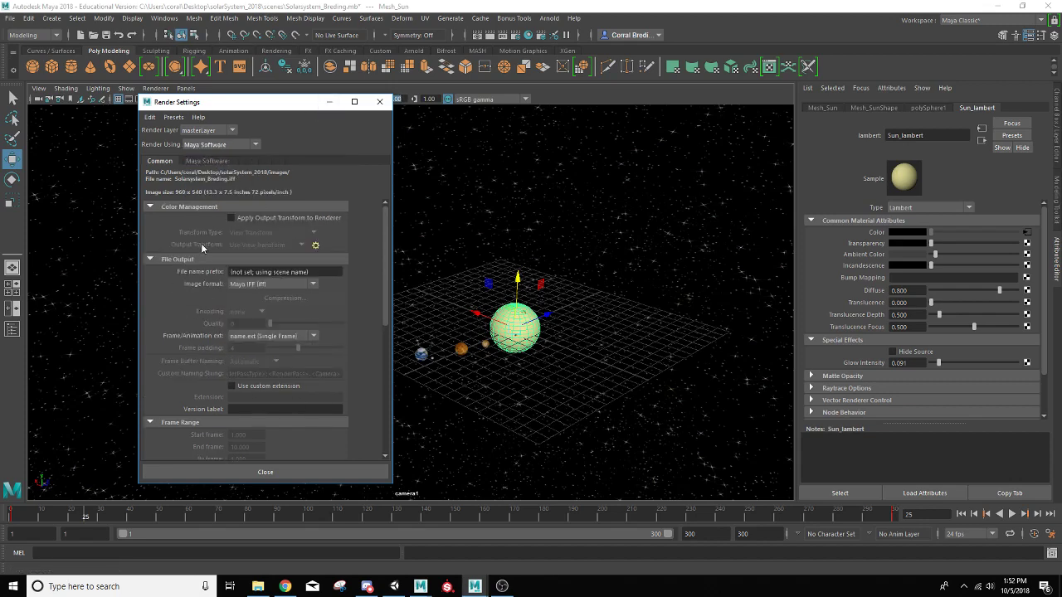
pyautogui.click(378, 103)
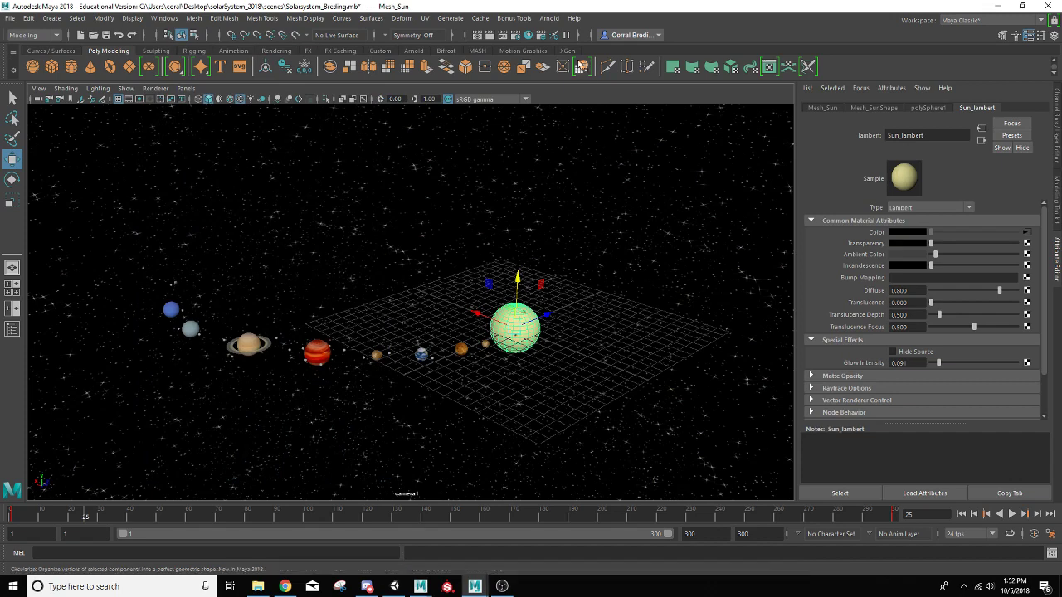
pyautogui.click(490, 35)
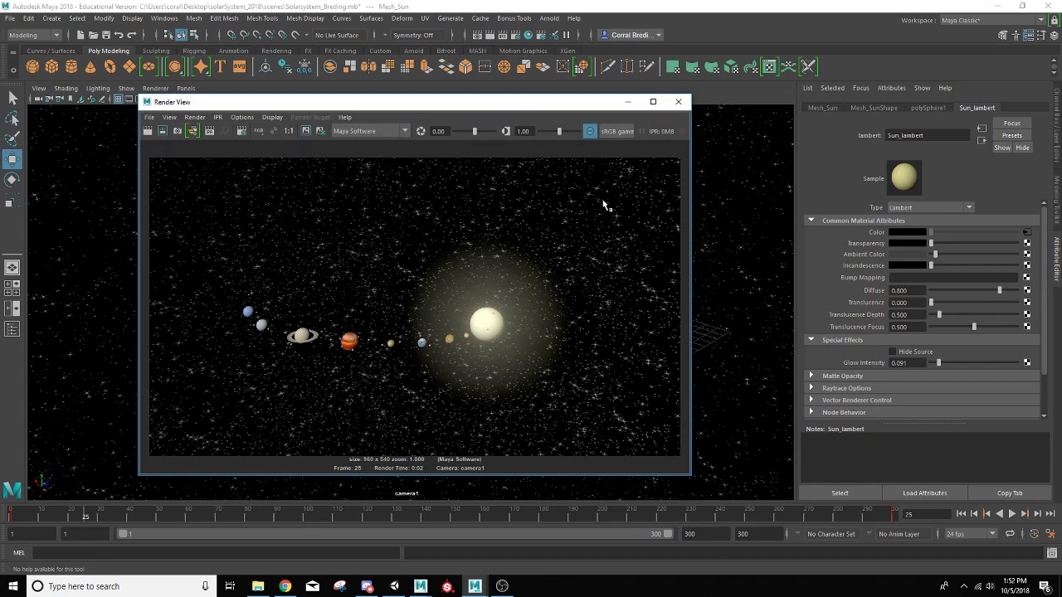
pyautogui.click(678, 102)
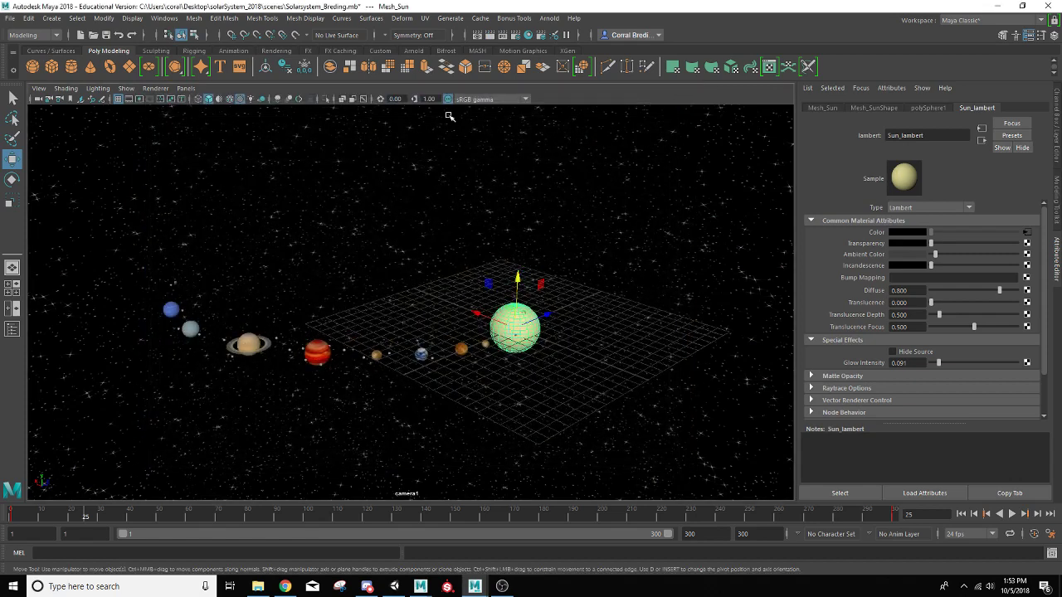
# - Open the render settings and set the output image format to PNG
pyautogui.click(516, 39)
pyautogui.moveTo(282, 105); pyautogui.dragTo(585, 102)
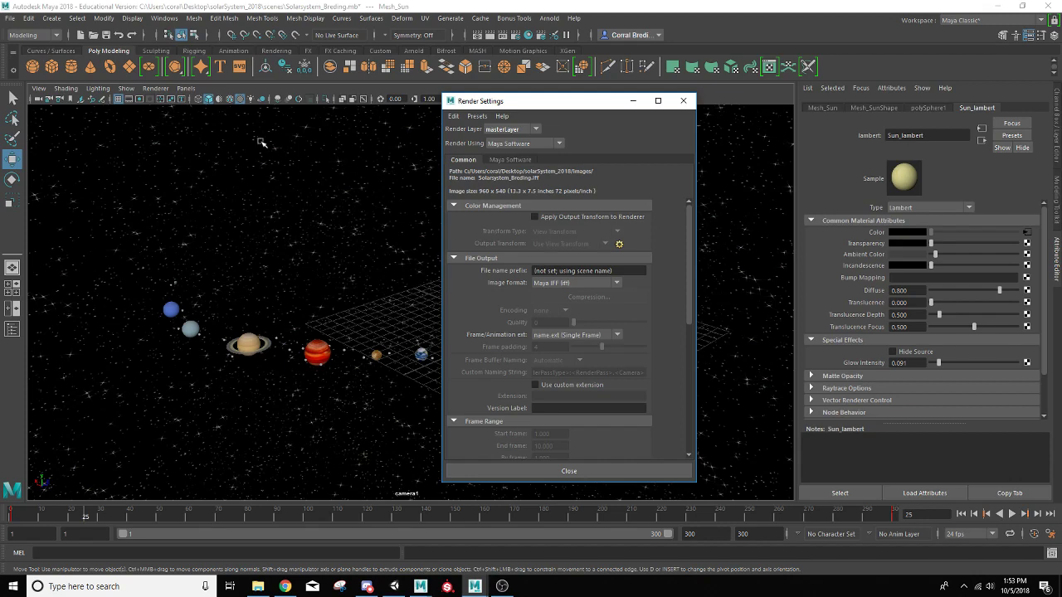
pyautogui.click(10, 17)
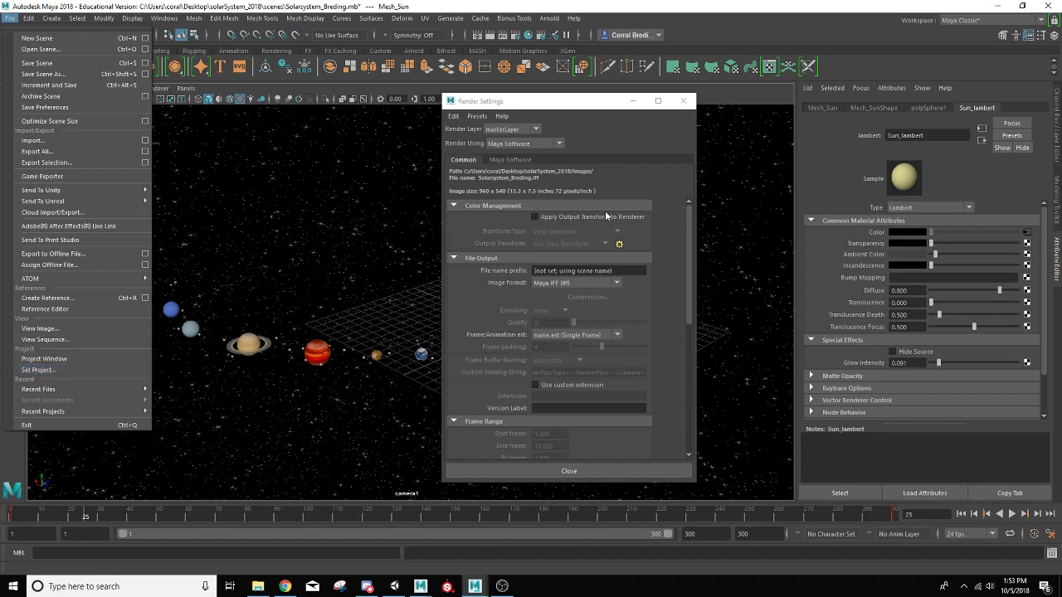
pyautogui.click(530, 174)
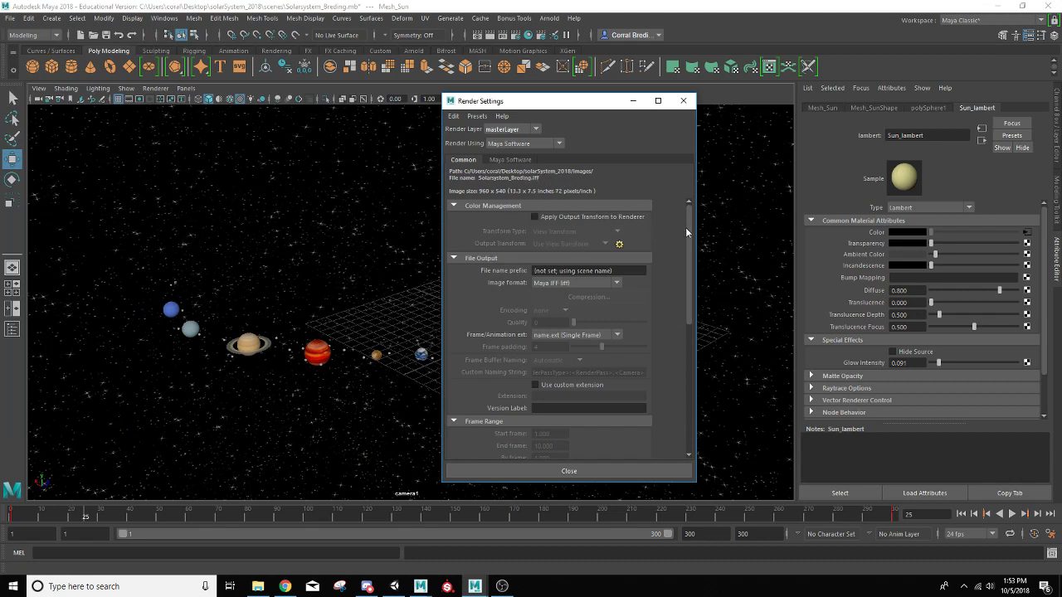
pyautogui.scroll(-2, 687, 231)
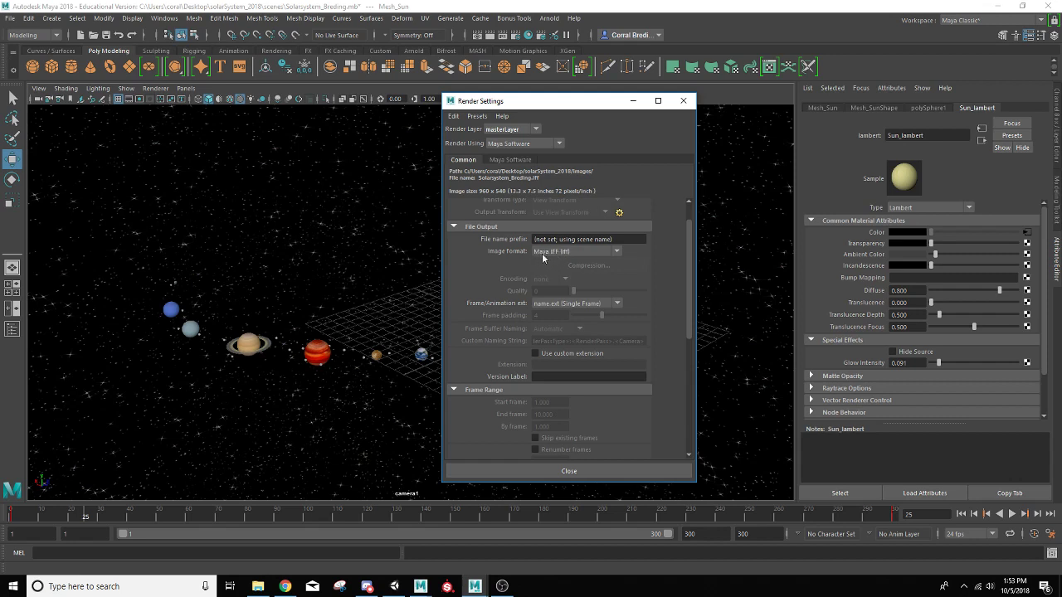
pyautogui.click(616, 251)
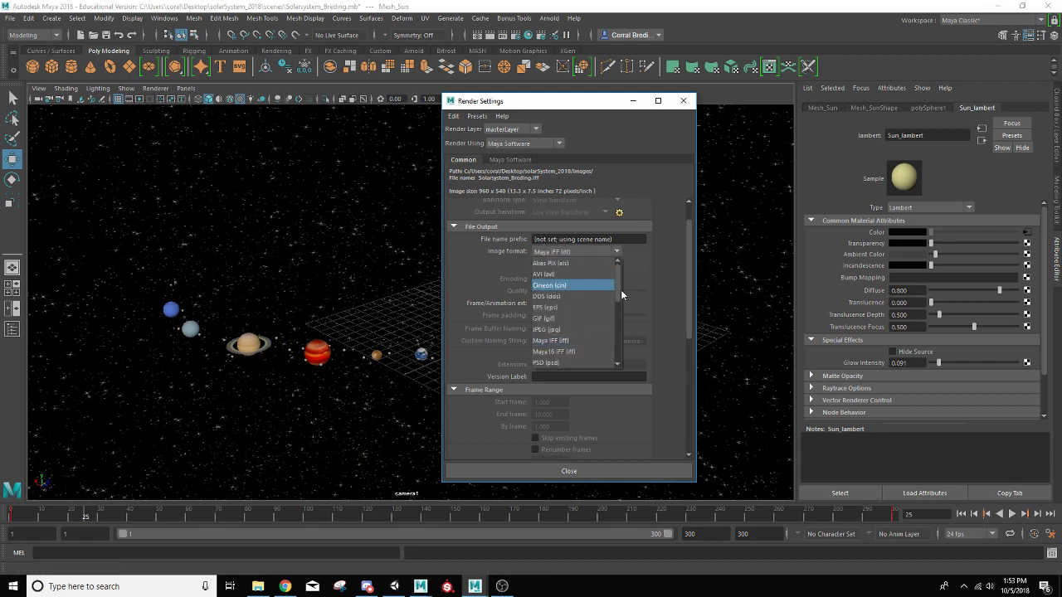
pyautogui.scroll(-1, 620, 299)
pyautogui.click(568, 353)
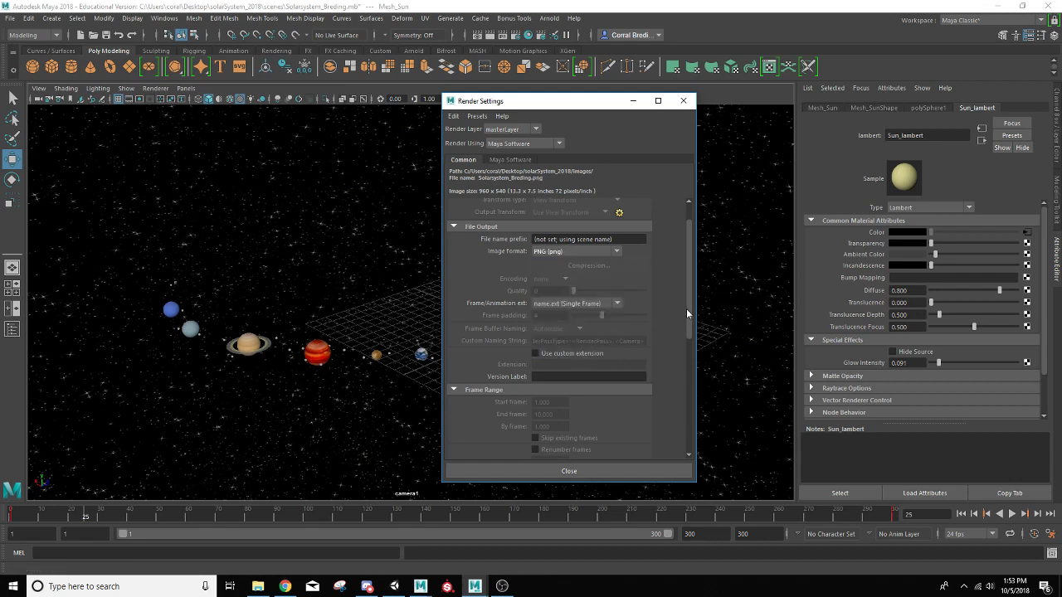
# - Set the frame/animation extension to name.#.ext and the end frame to 300
pyautogui.moveTo(687, 309)
pyautogui.mouseDown()
pyautogui.moveTo(680, 327)
pyautogui.moveTo(681, 313)
pyautogui.mouseUp()
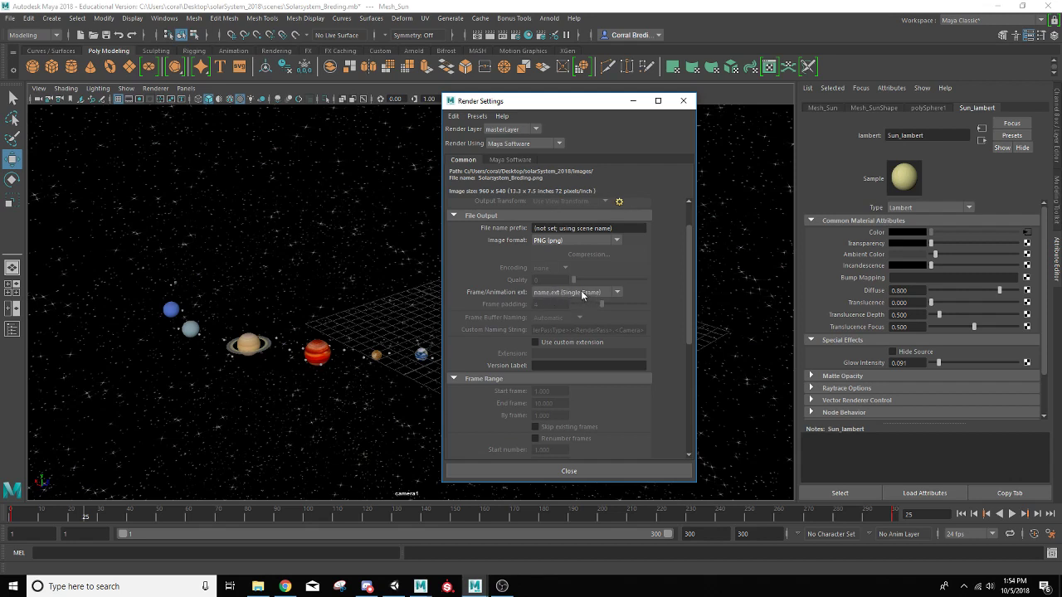
pyautogui.click(615, 292)
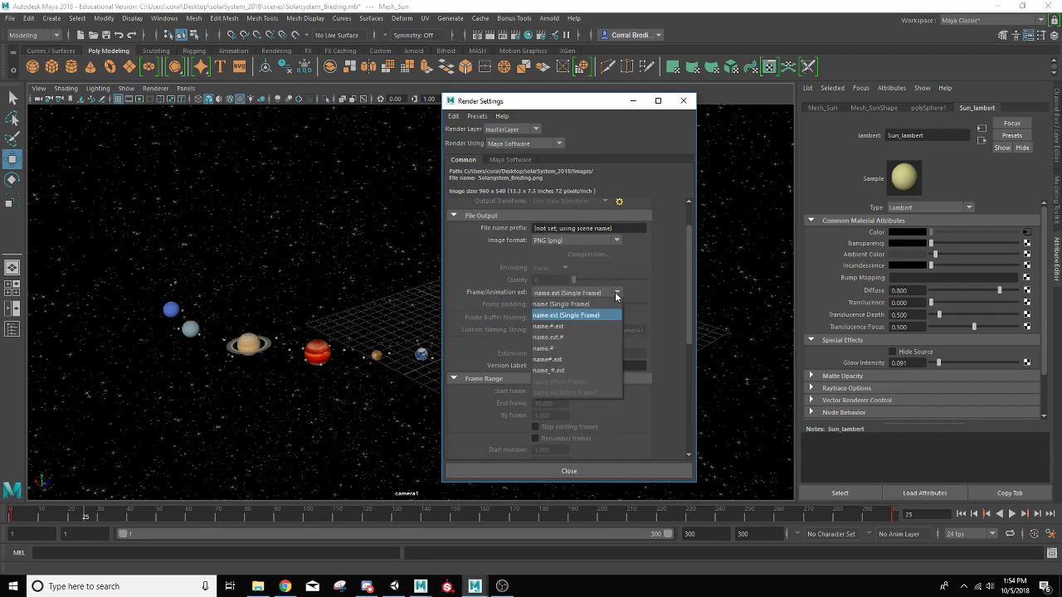
pyautogui.click(554, 329)
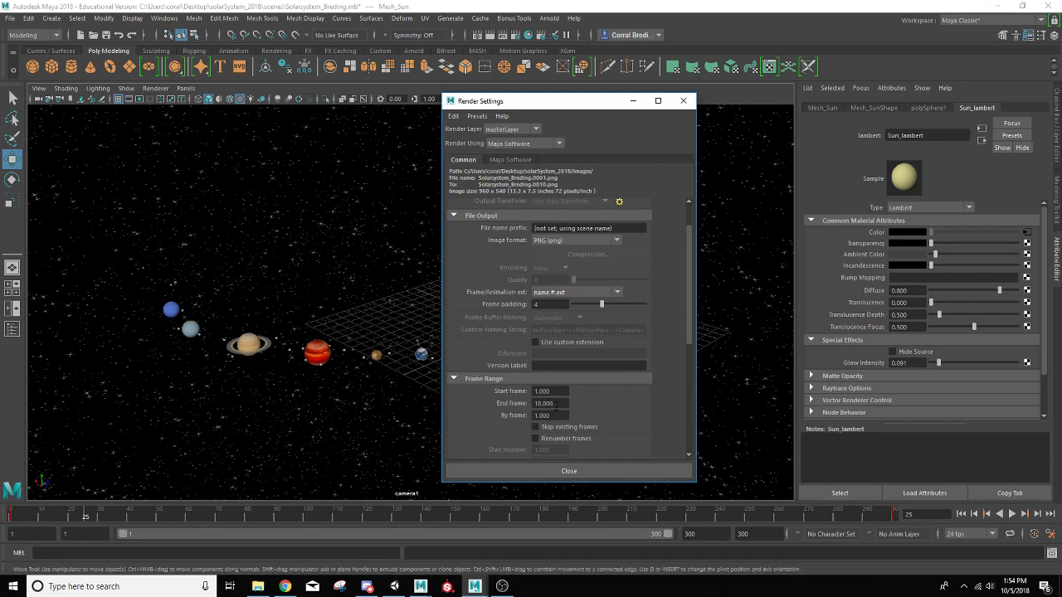
pyautogui.doubleClick(548, 403)
pyautogui.write('300')
pyautogui.press('Return')
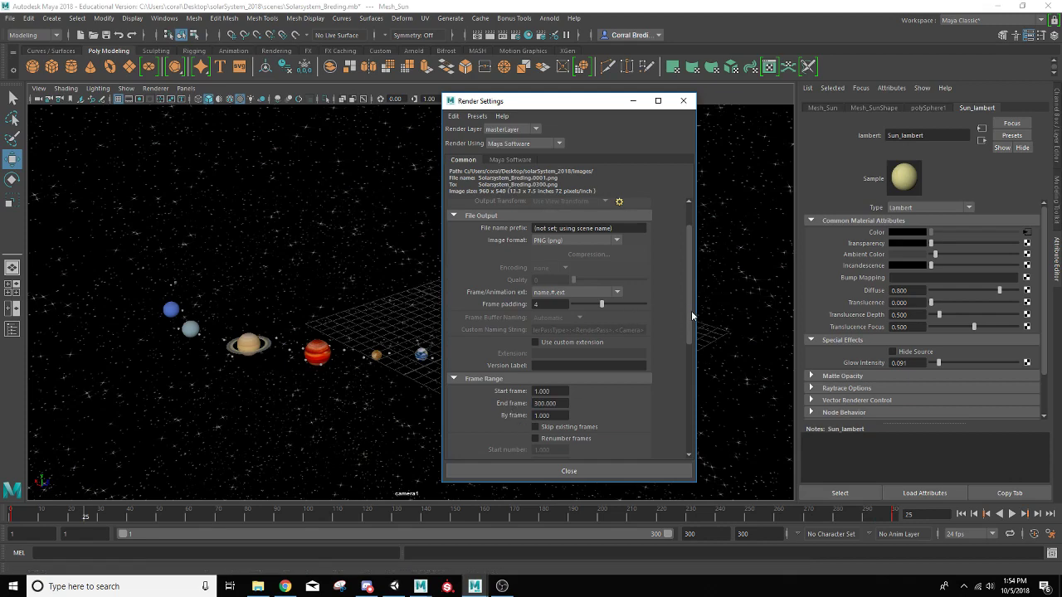
# - Choose camera1 as the renderable camera and set the image size preset to HD 1080
pyautogui.moveTo(691, 311); pyautogui.dragTo(693, 385)
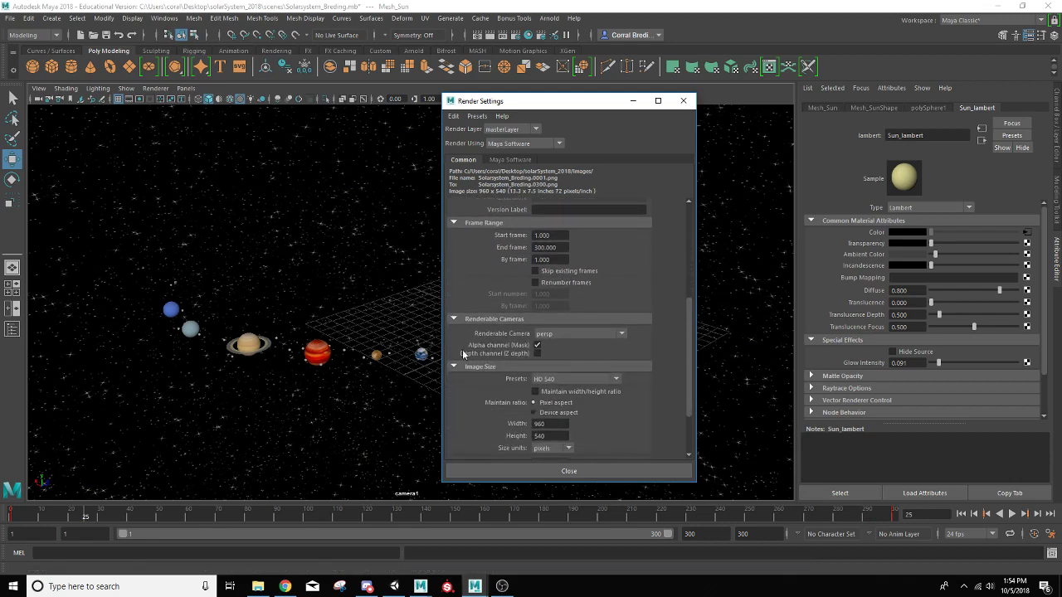
pyautogui.click(622, 334)
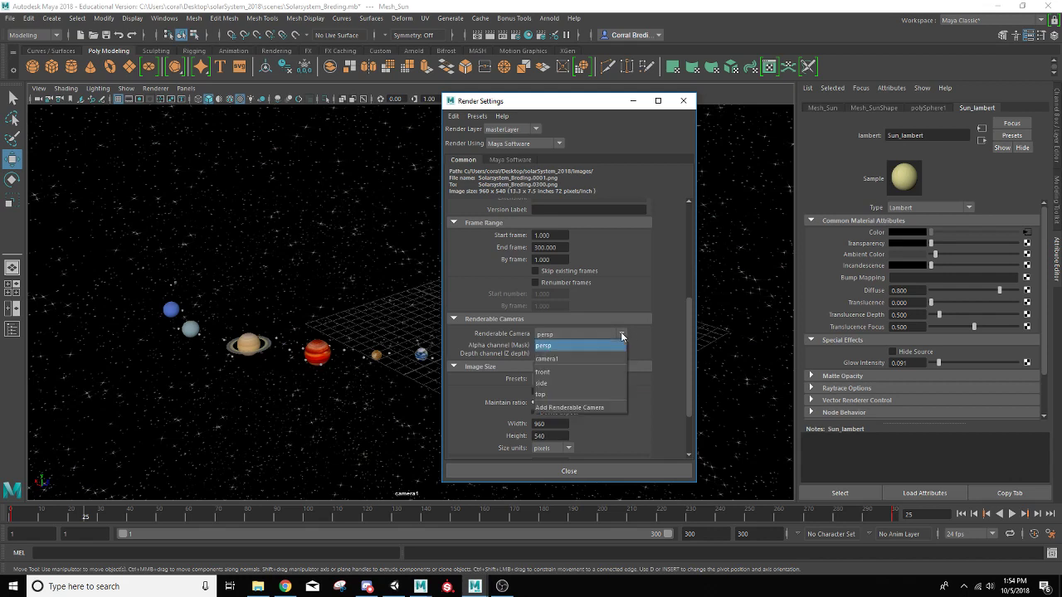
pyautogui.click(578, 360)
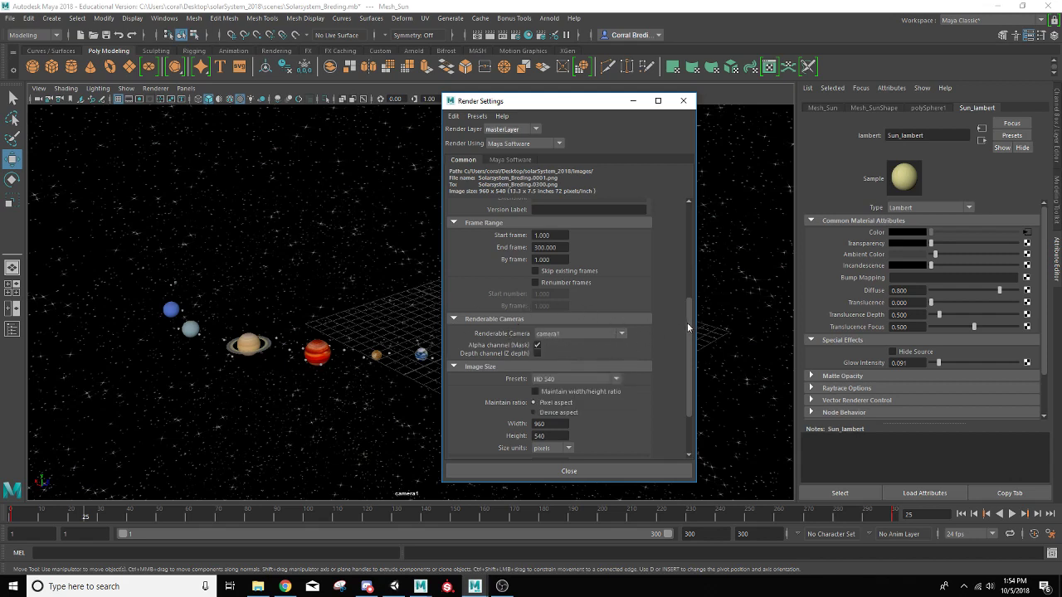
pyautogui.moveTo(687, 322); pyautogui.dragTo(685, 354)
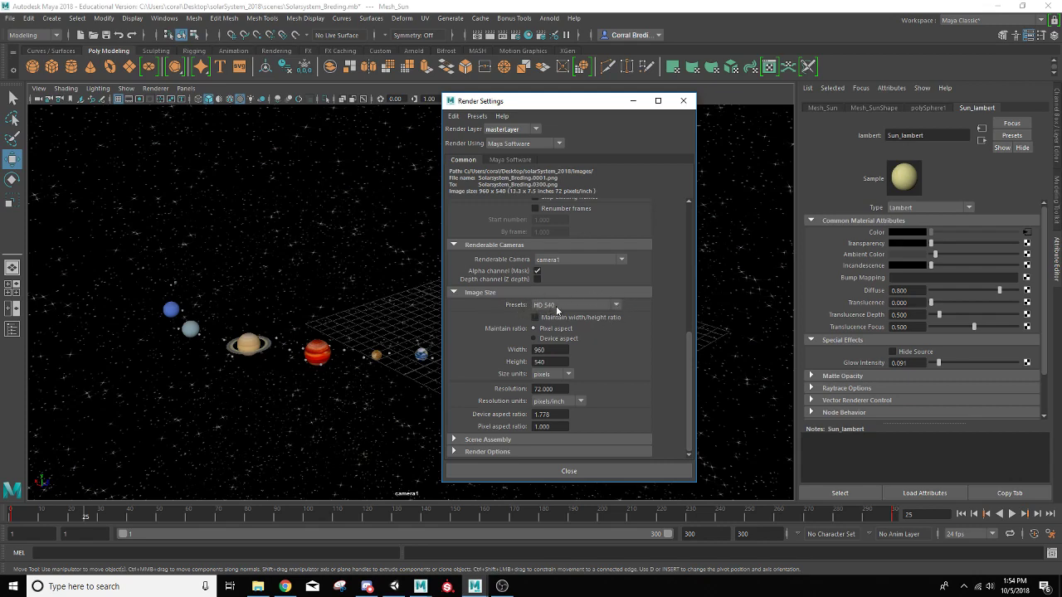
pyautogui.click(619, 303)
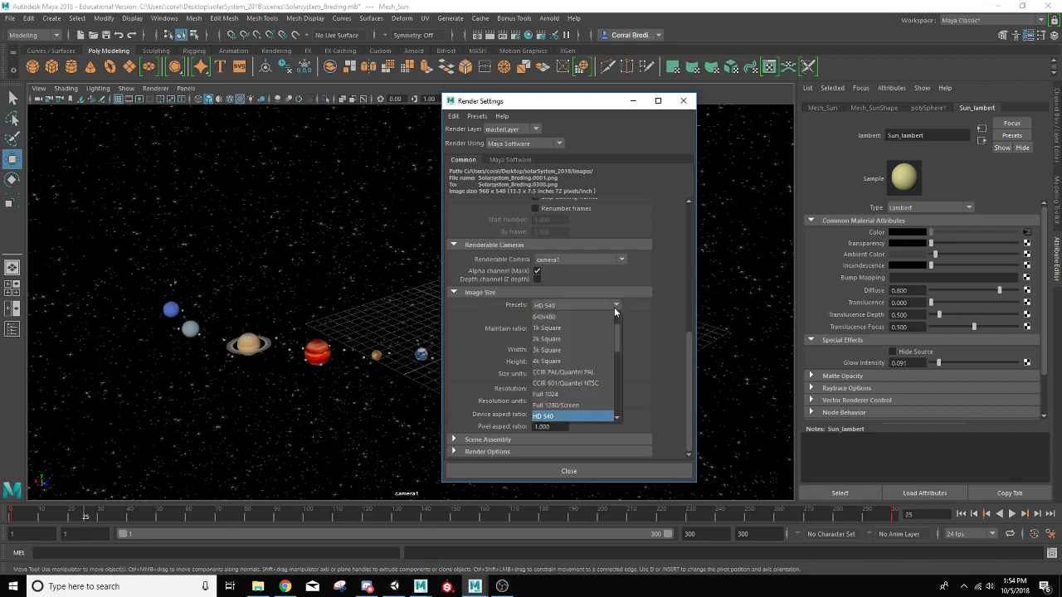
pyautogui.moveTo(617, 333); pyautogui.dragTo(618, 346)
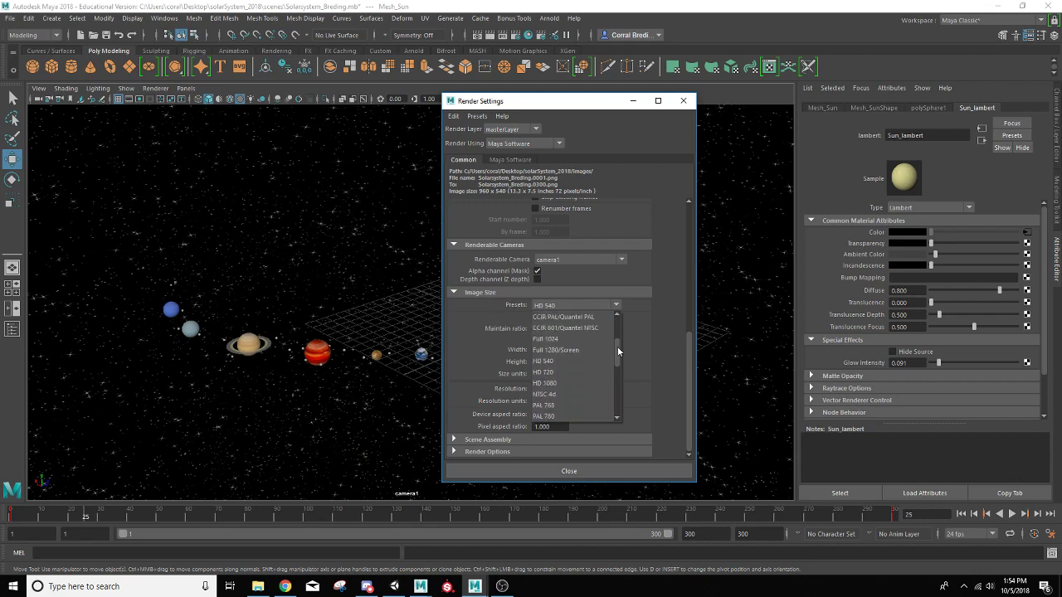
pyautogui.click(567, 382)
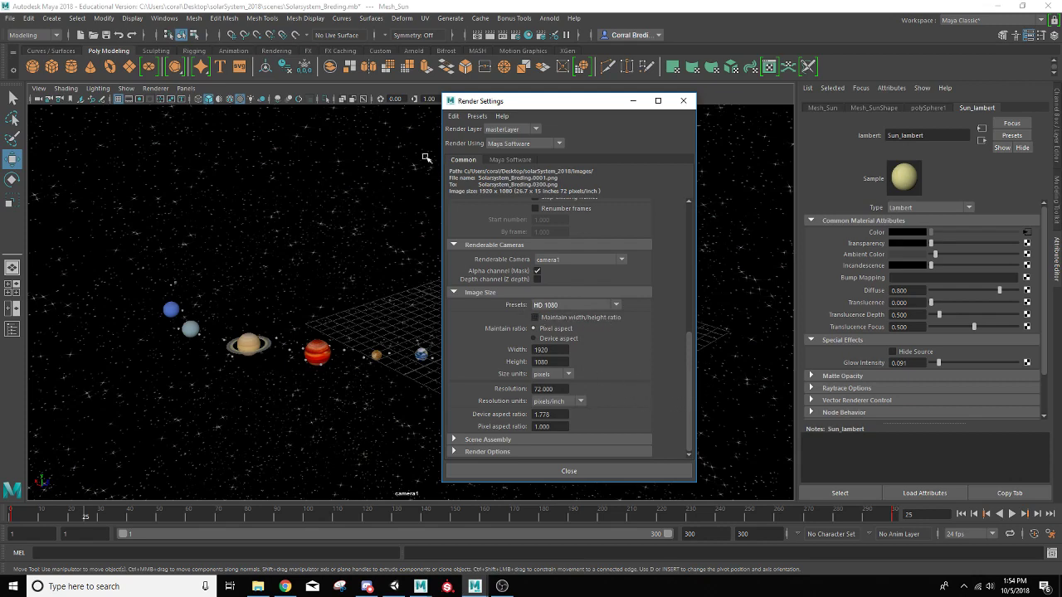
# - Set Maya Software anti-aliasing to Intermediate quality, enable Raytracing and close the render settings
pyautogui.click(508, 160)
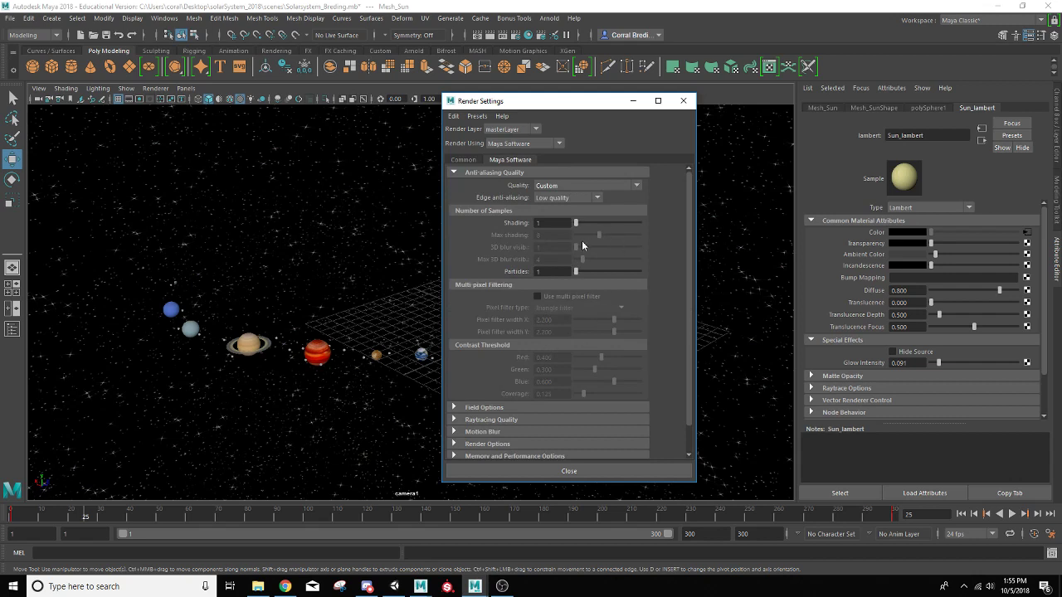
pyautogui.click(565, 185)
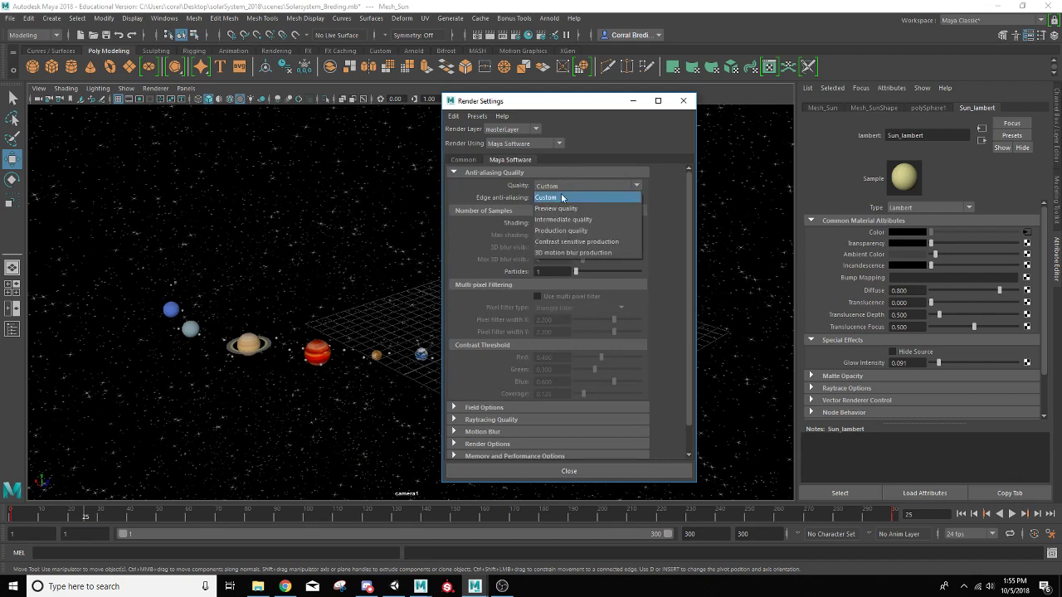
pyautogui.click(558, 220)
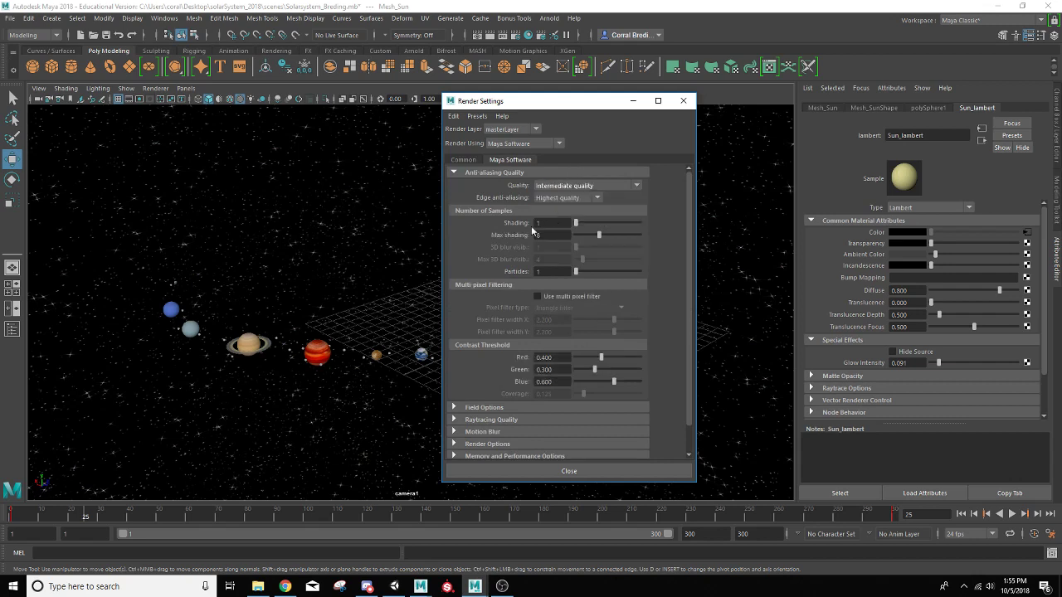
pyautogui.click(454, 420)
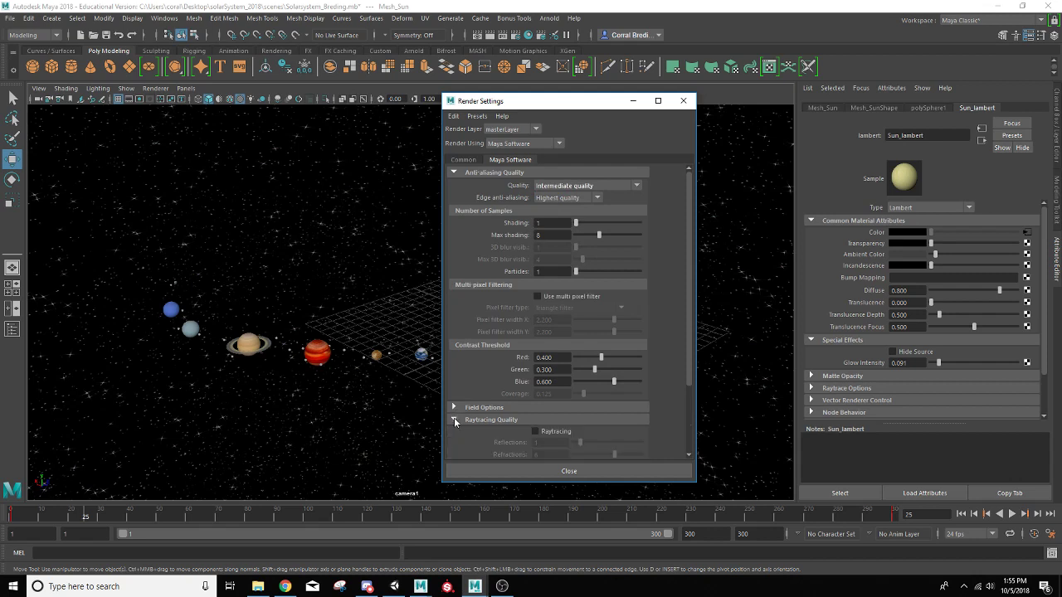
pyautogui.click(536, 432)
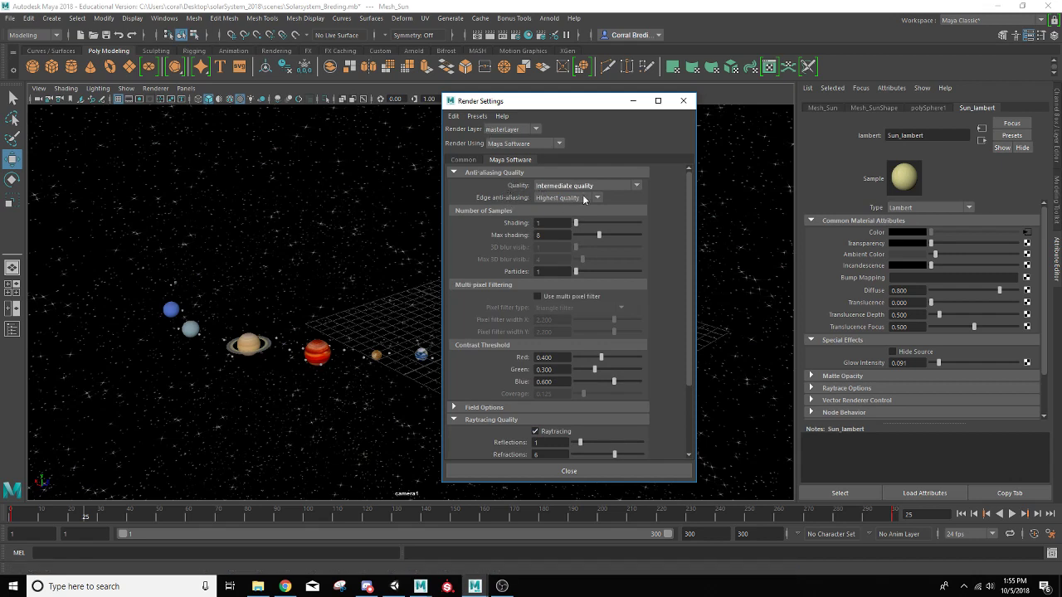
pyautogui.click(683, 101)
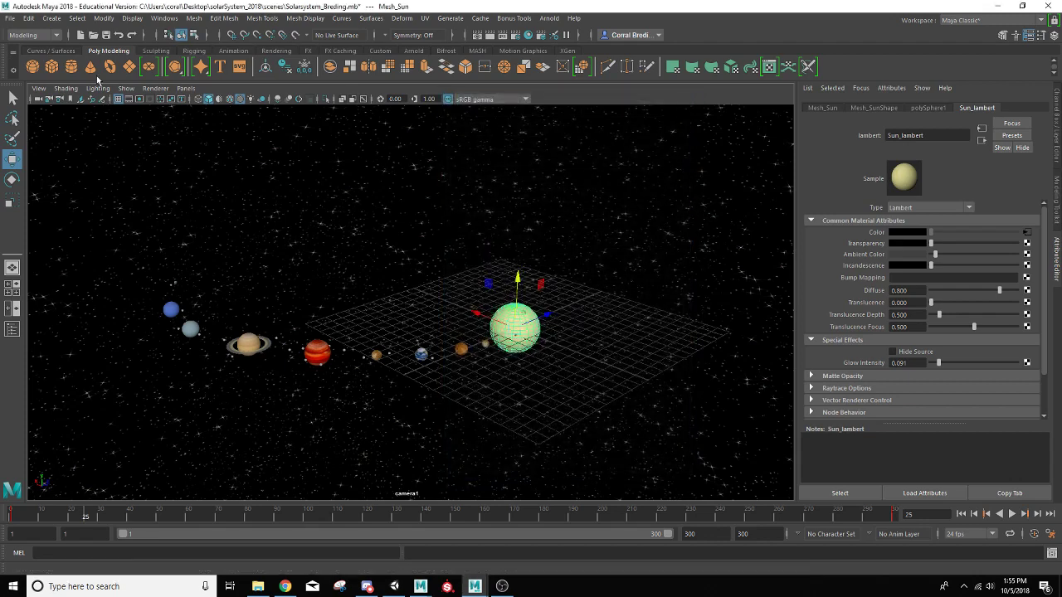
# - Save the scene as a new file, inserting "Anim_" before the surname in the file name
pyautogui.click(10, 17)
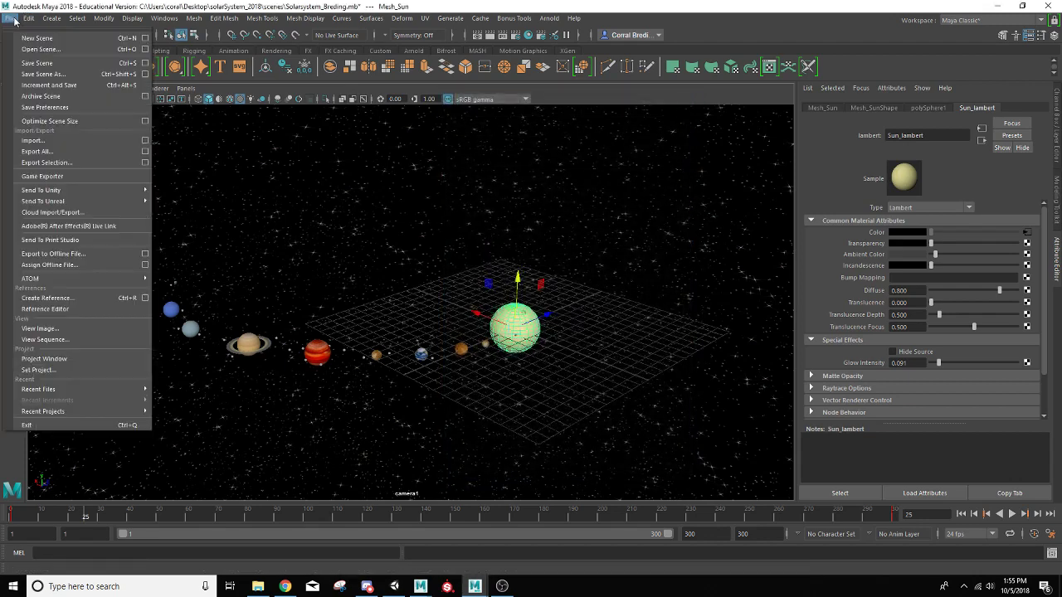
pyautogui.click(43, 75)
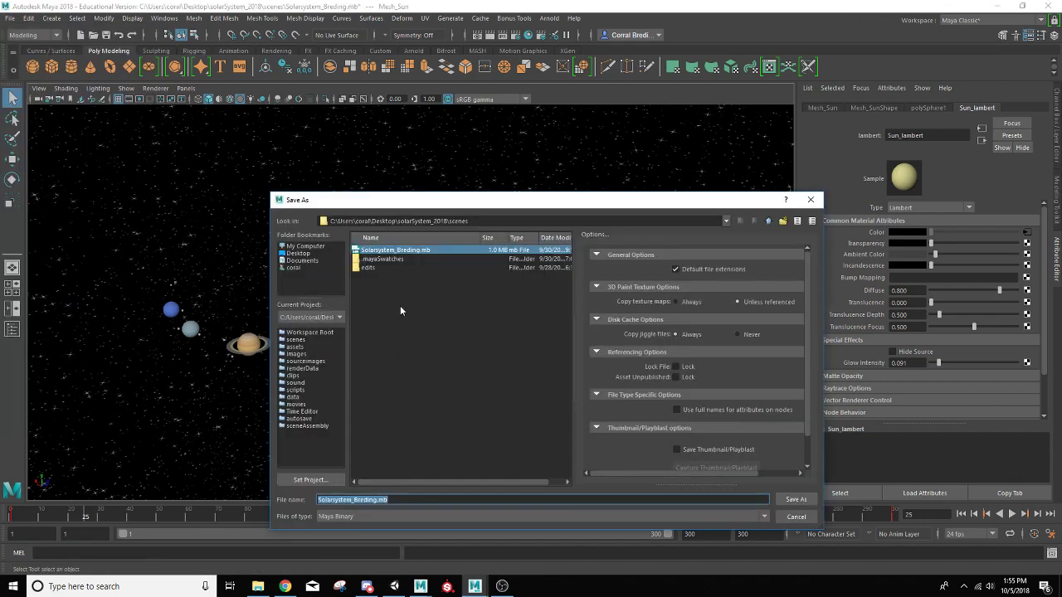
pyautogui.click(384, 500)
pyautogui.write('Anim')
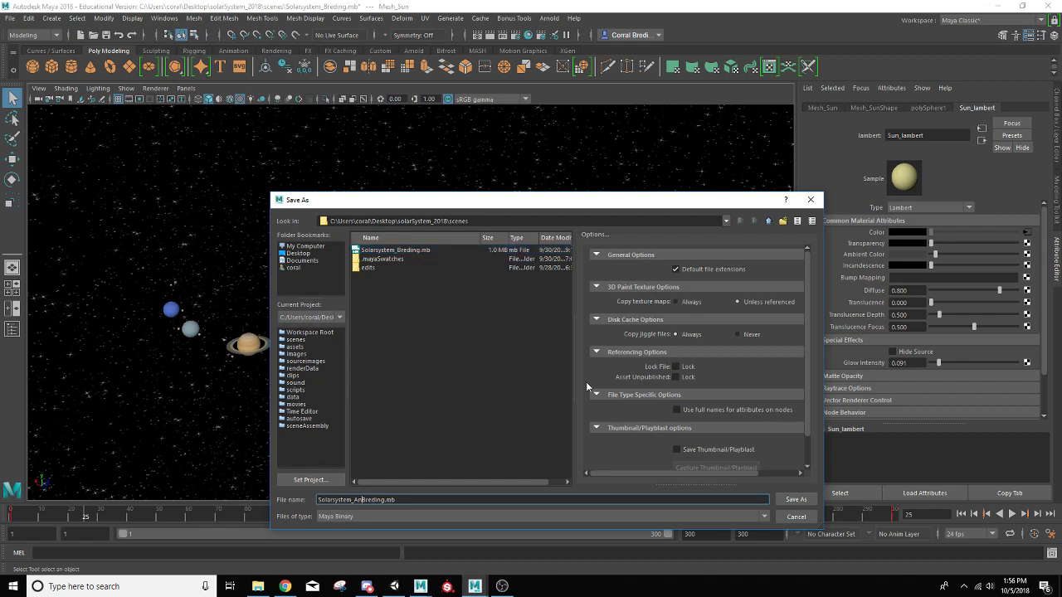
pyautogui.write('_')
pyautogui.click(795, 500)
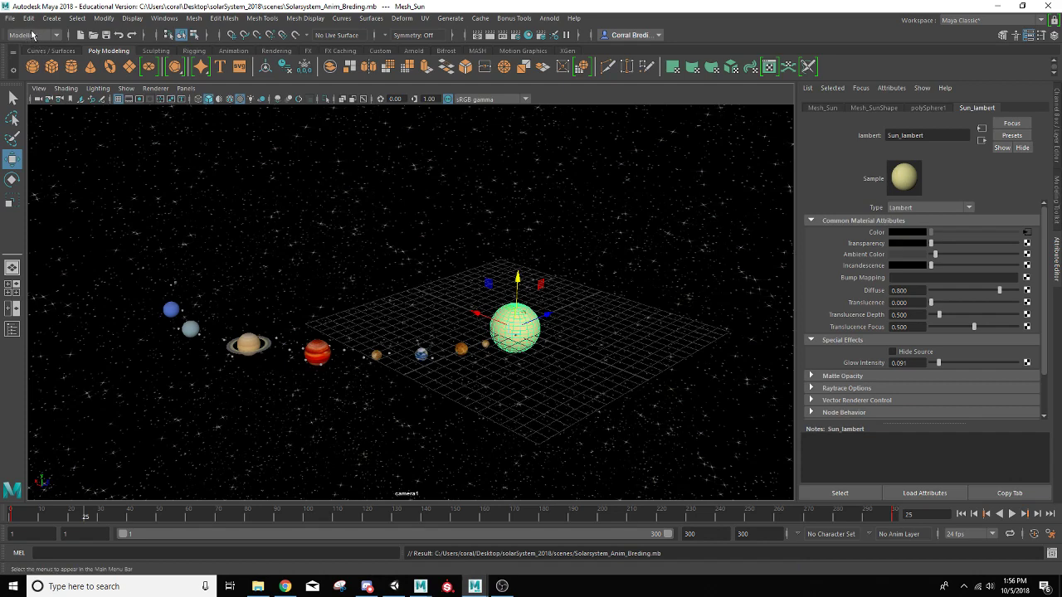
# - Switch to the Rendering menu set and start a batch render of the animation using all available processors
pyautogui.click(57, 35)
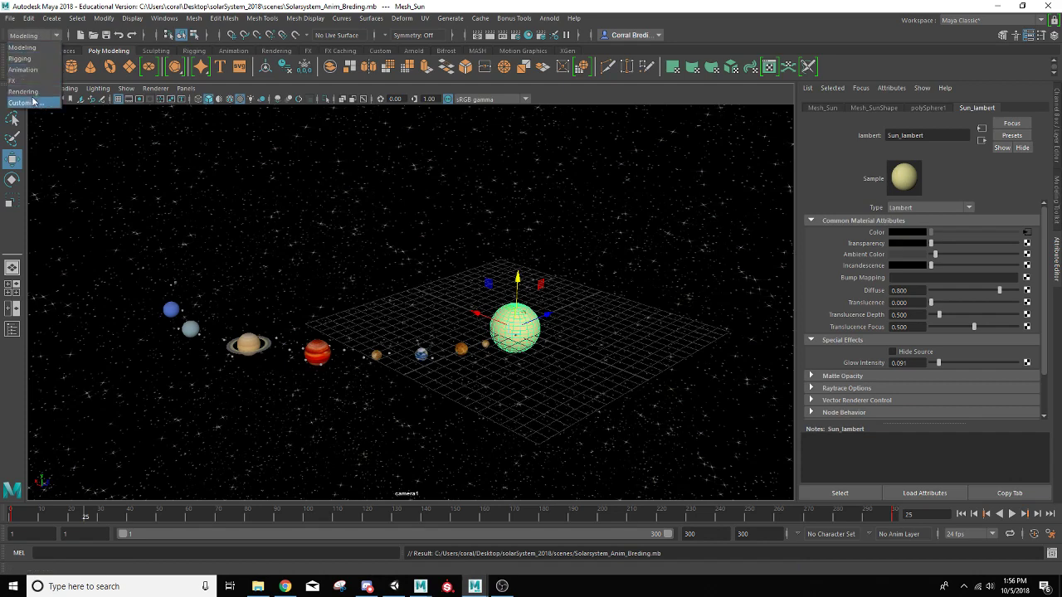
pyautogui.click(32, 92)
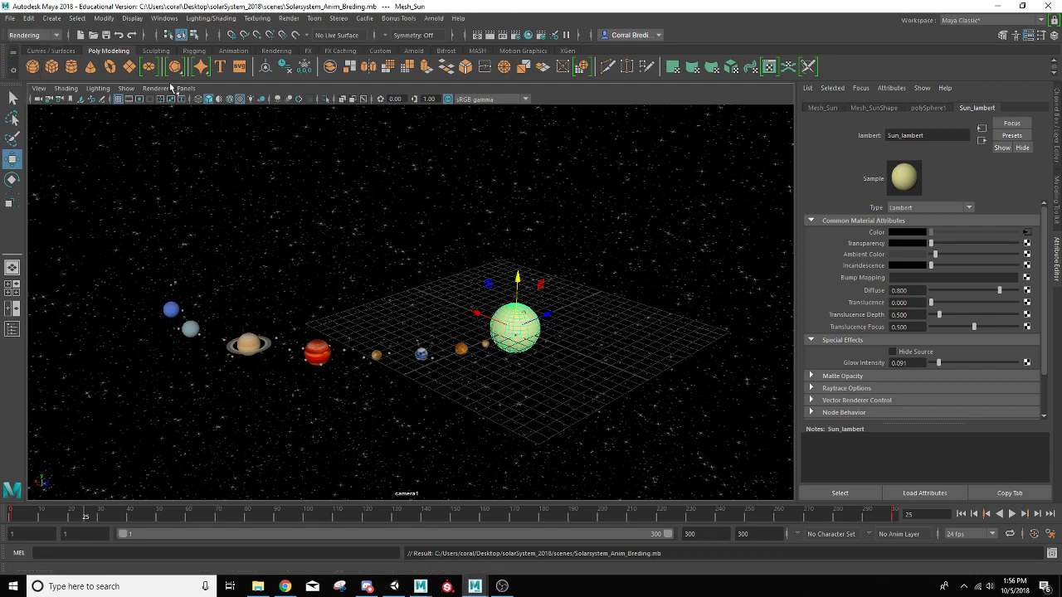
pyautogui.click(291, 21)
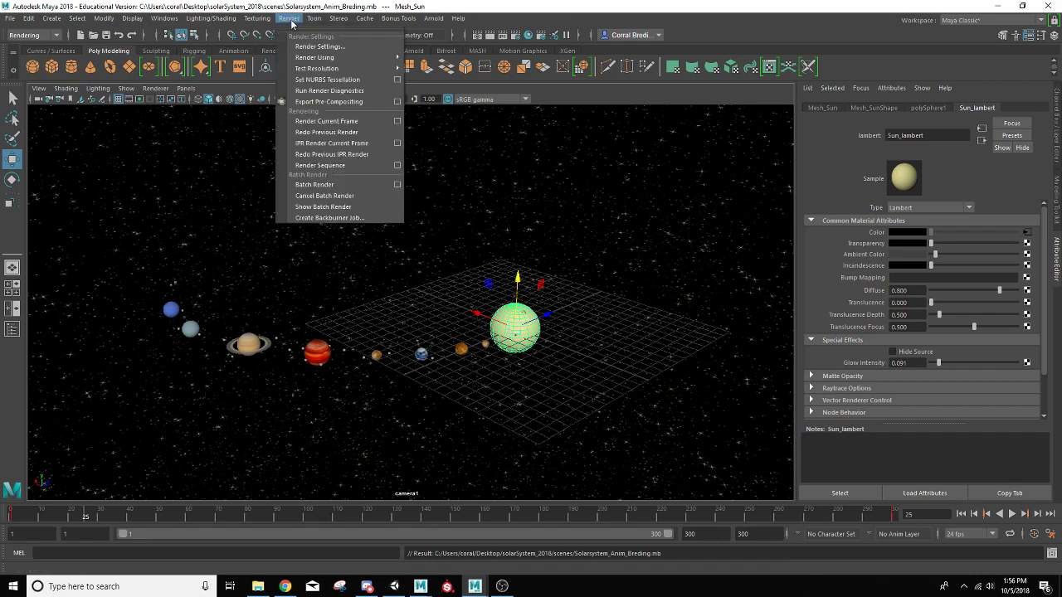
pyautogui.click(396, 186)
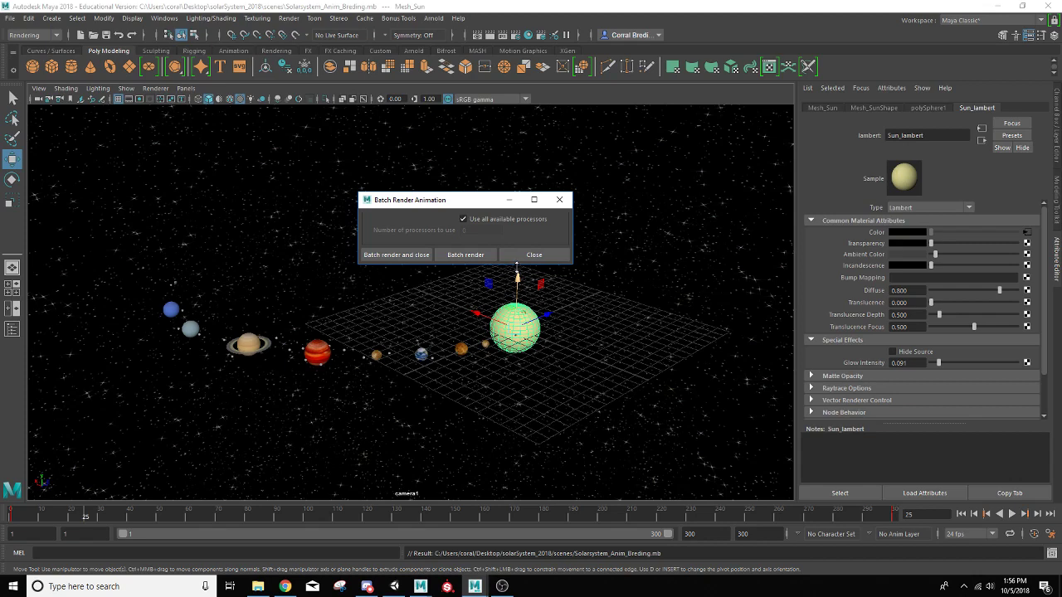
pyautogui.click(387, 260)
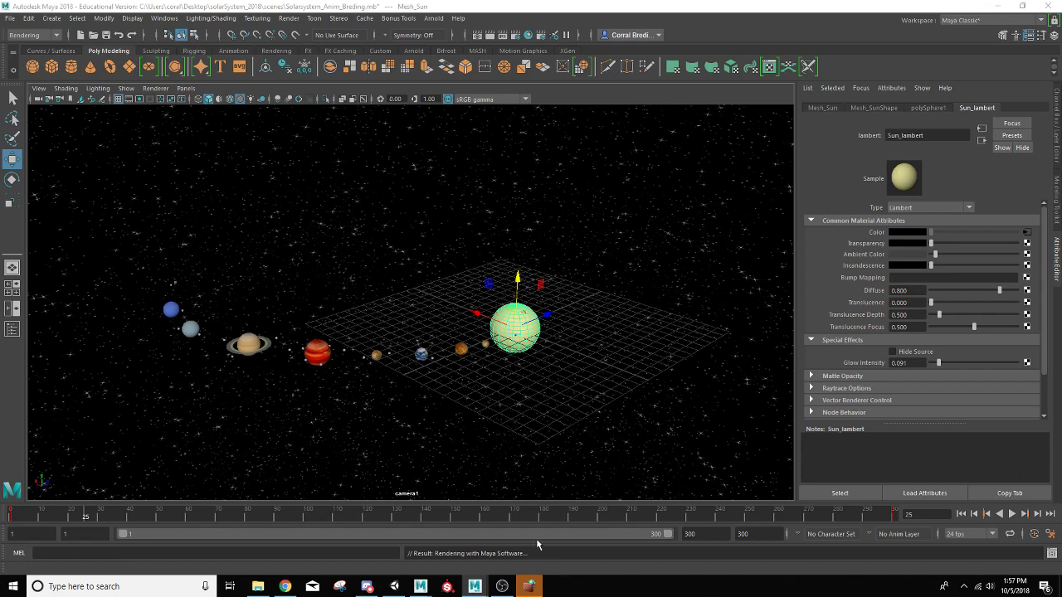
# - Minimize Maya and allow it through Windows Defender Firewall on private networks
pyautogui.click(996, 9)
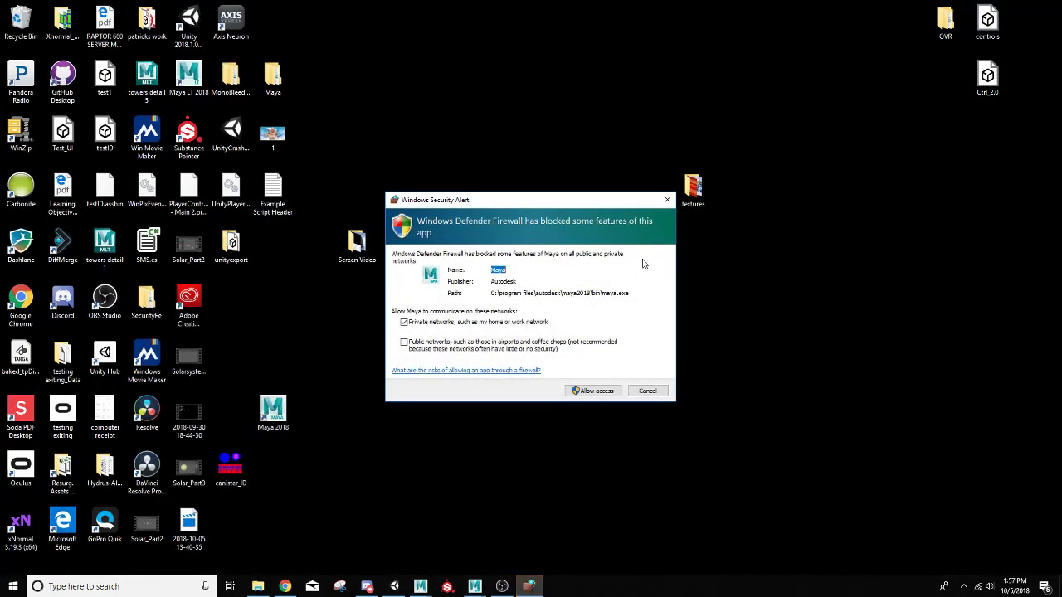
pyautogui.click(597, 391)
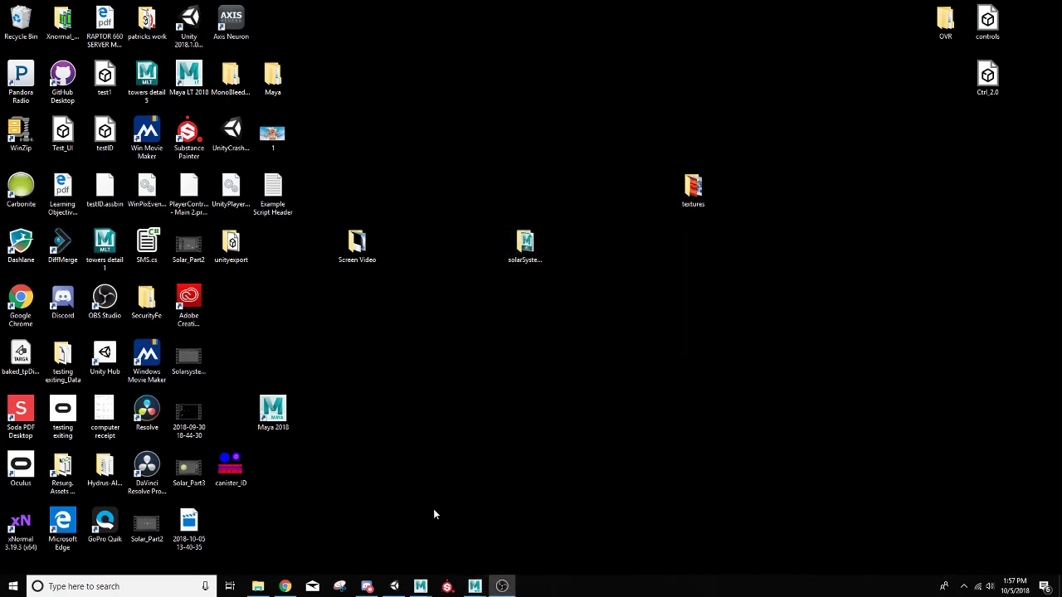
# - Check the images folder of the solarSystem_2018 project in File Explorer, close it and return to Maya
pyautogui.click(523, 245)
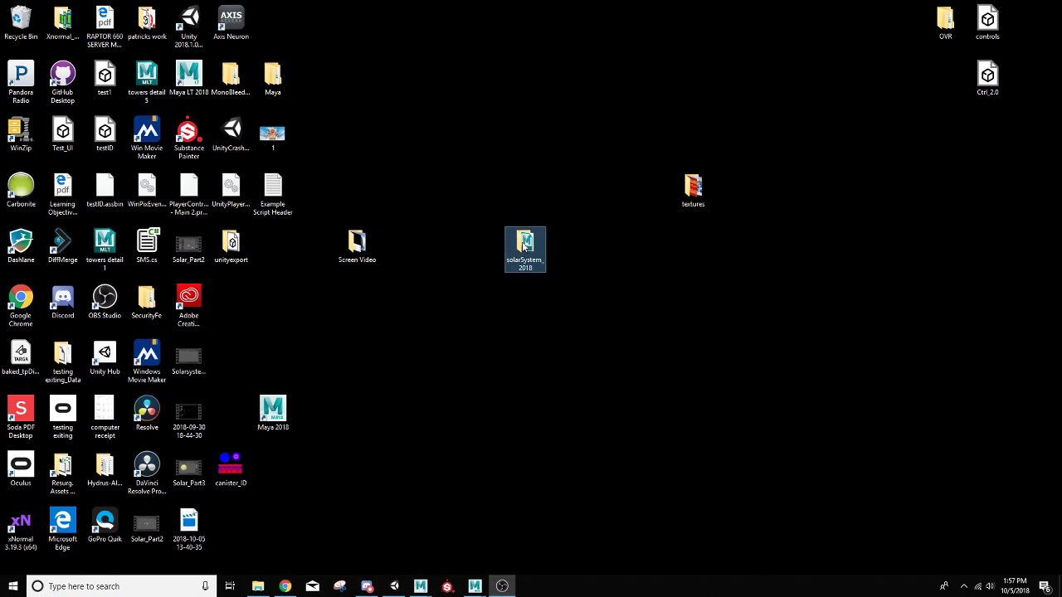
pyautogui.doubleClick(523, 245)
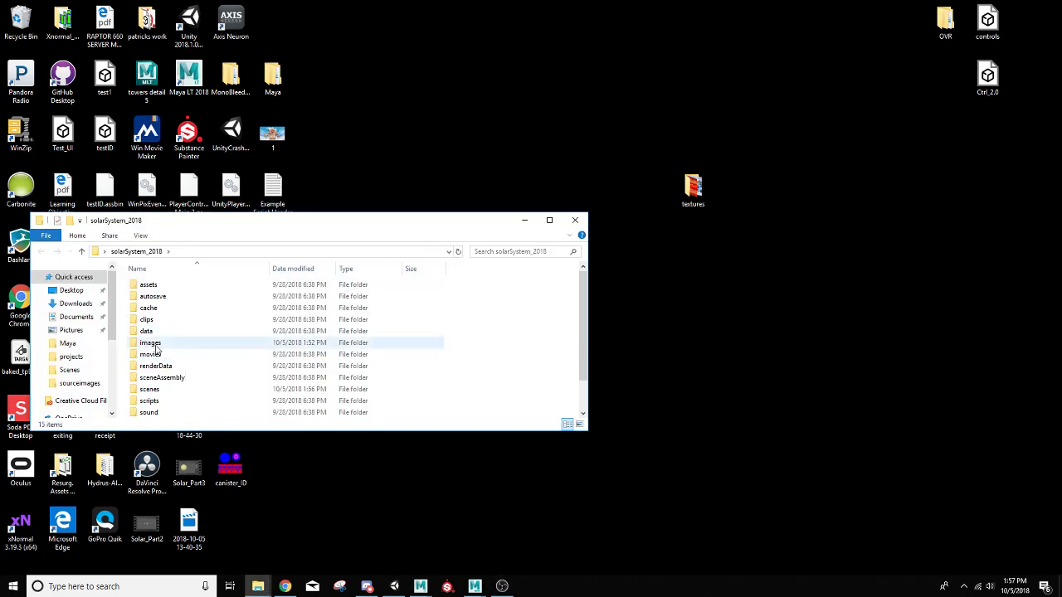
pyautogui.doubleClick(155, 346)
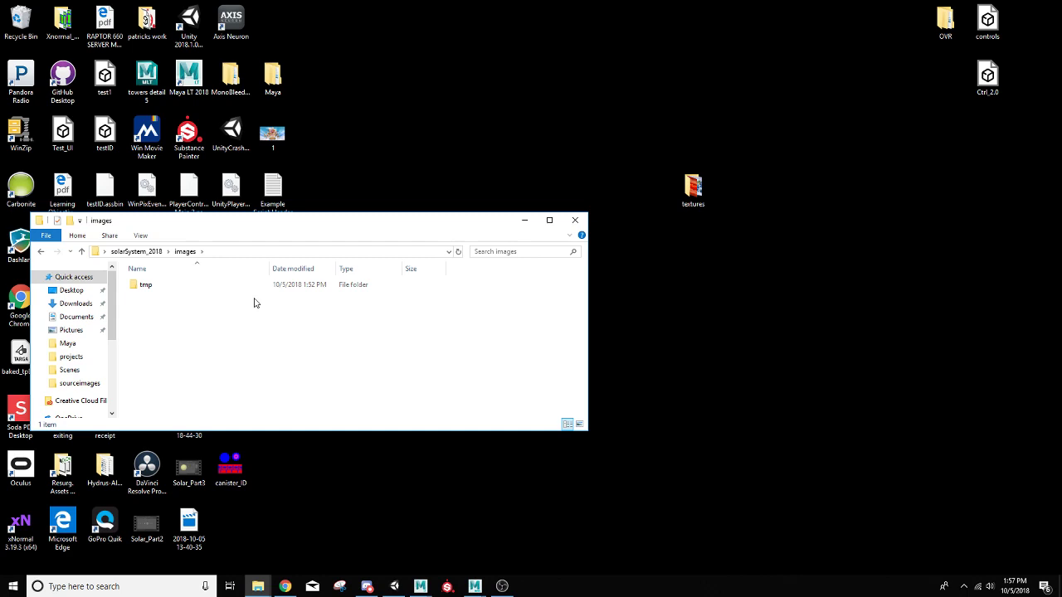
pyautogui.click(577, 220)
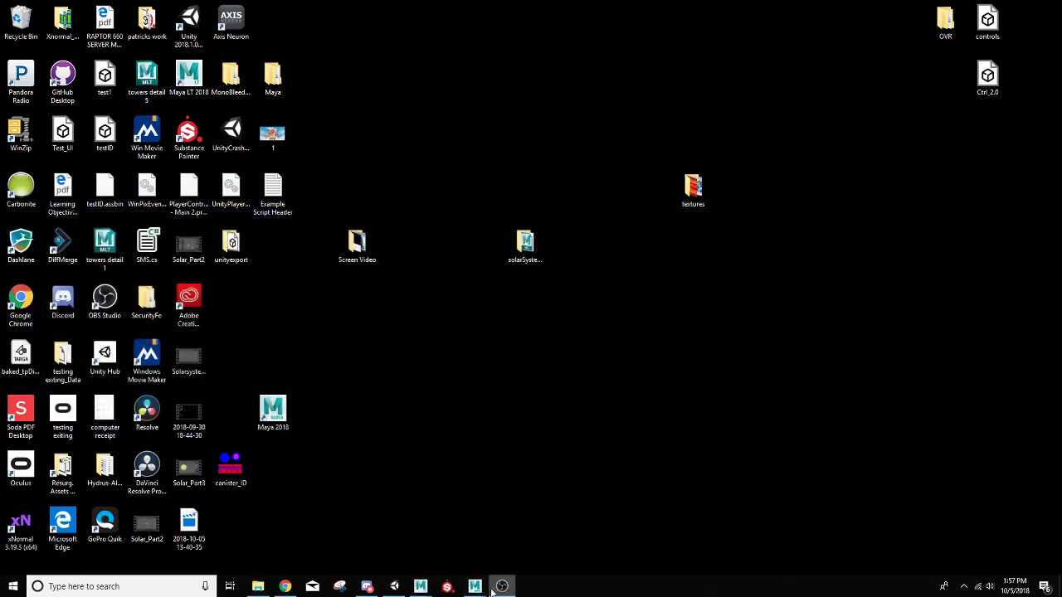
pyautogui.moveTo(475, 589)
pyautogui.click(519, 533)
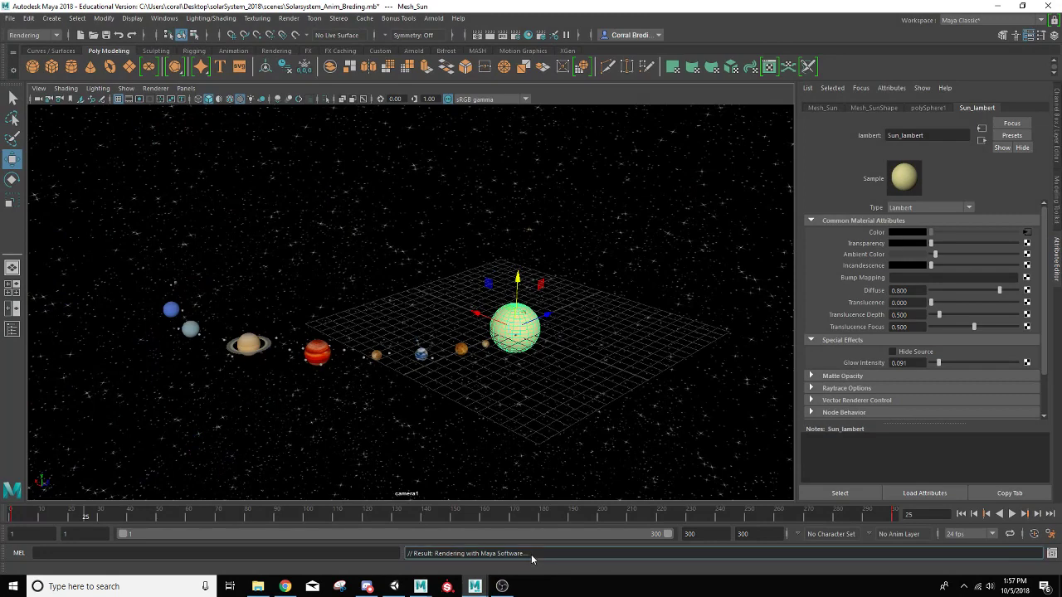
pyautogui.moveTo(430, 587)
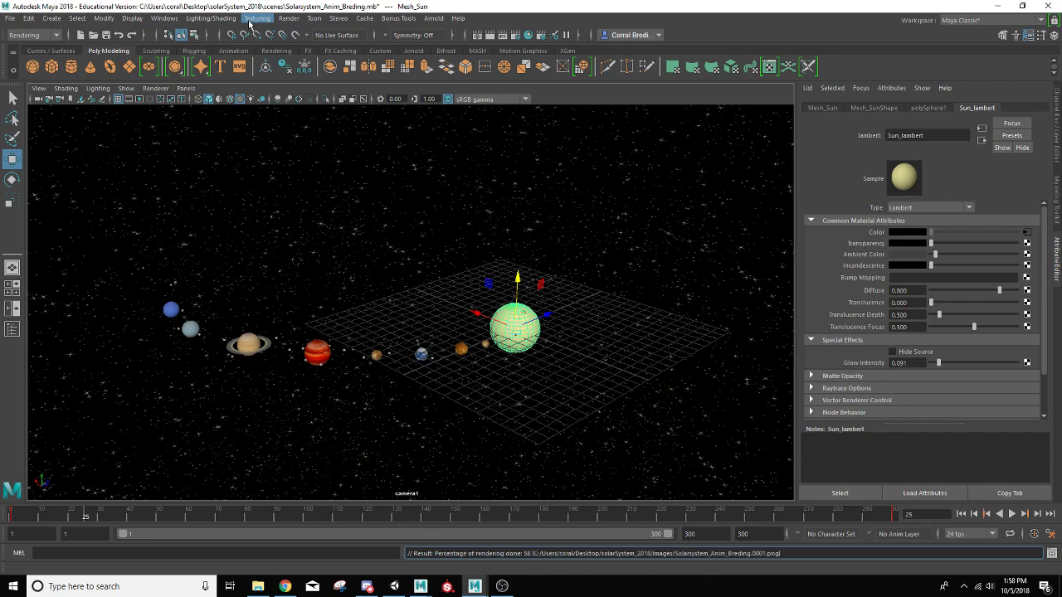
# - Review the batch render commands, inspect the rendered PNG frames in the project's images folder, and switch back to the Maya scene
pyautogui.click(286, 19)
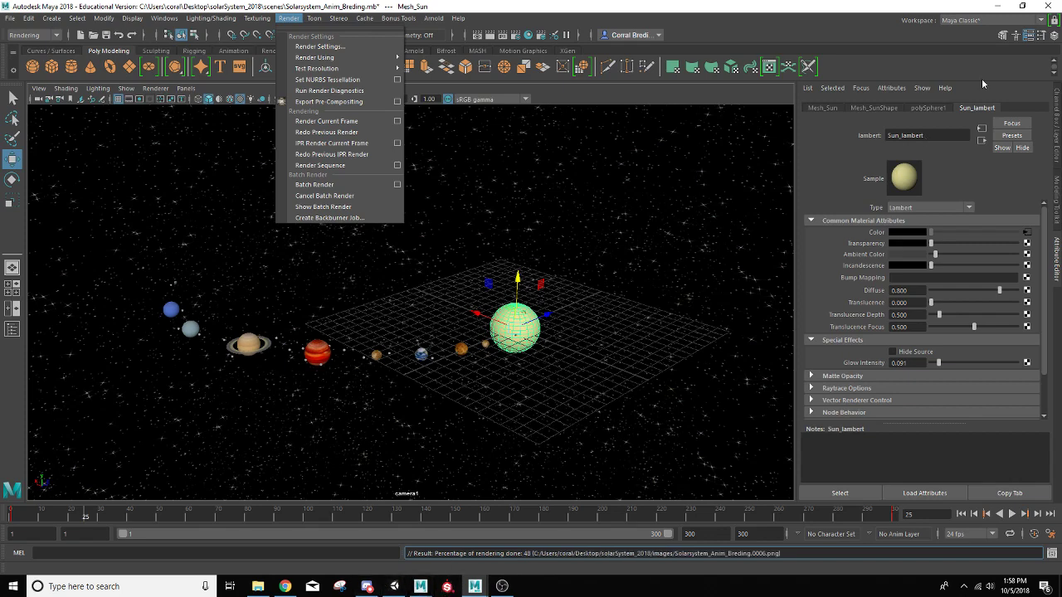
pyautogui.click(997, 6)
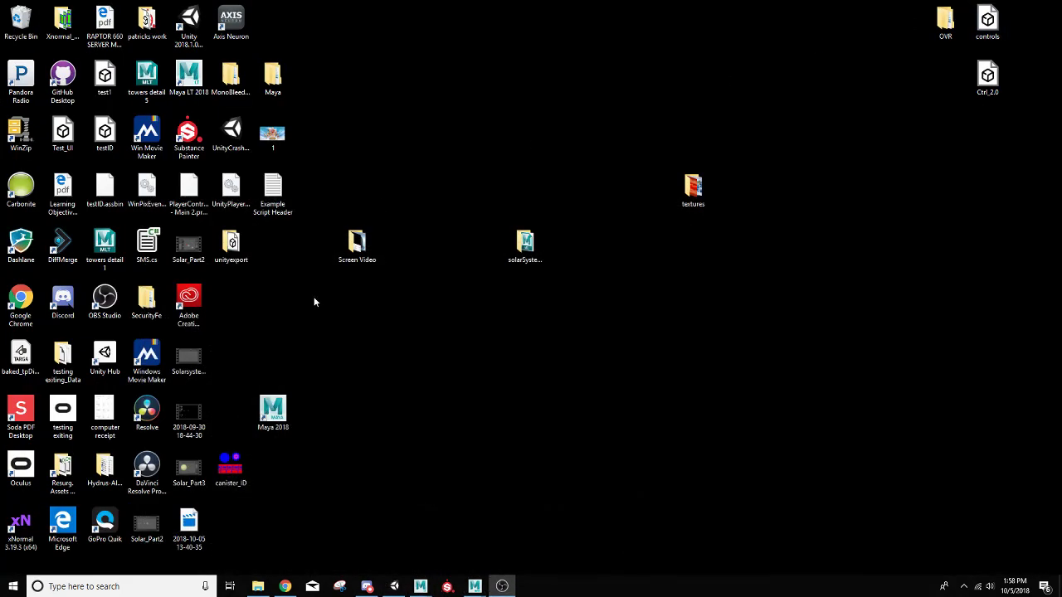
pyautogui.doubleClick(524, 245)
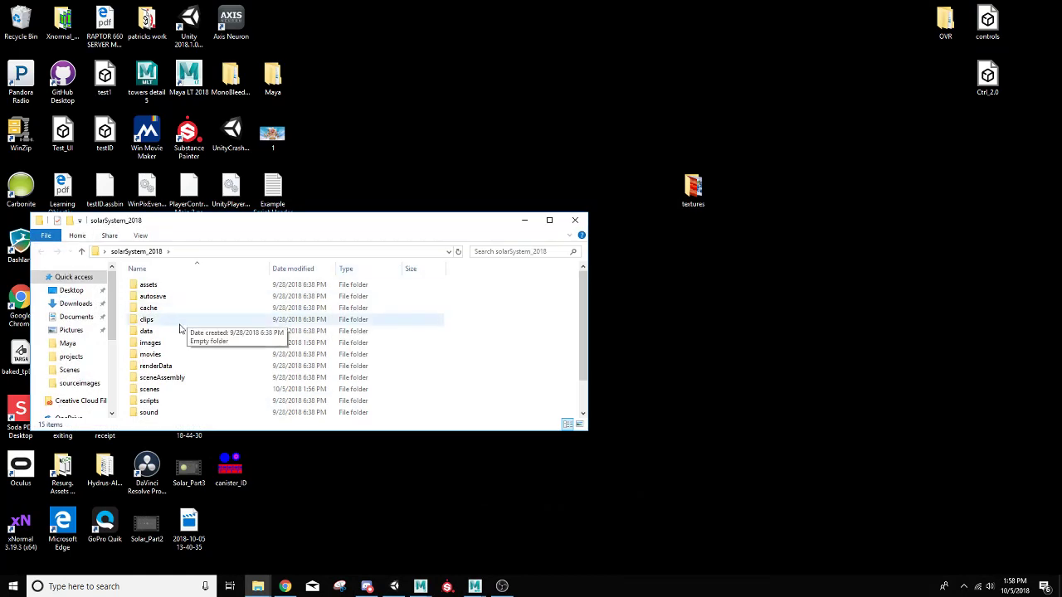
pyautogui.doubleClick(166, 344)
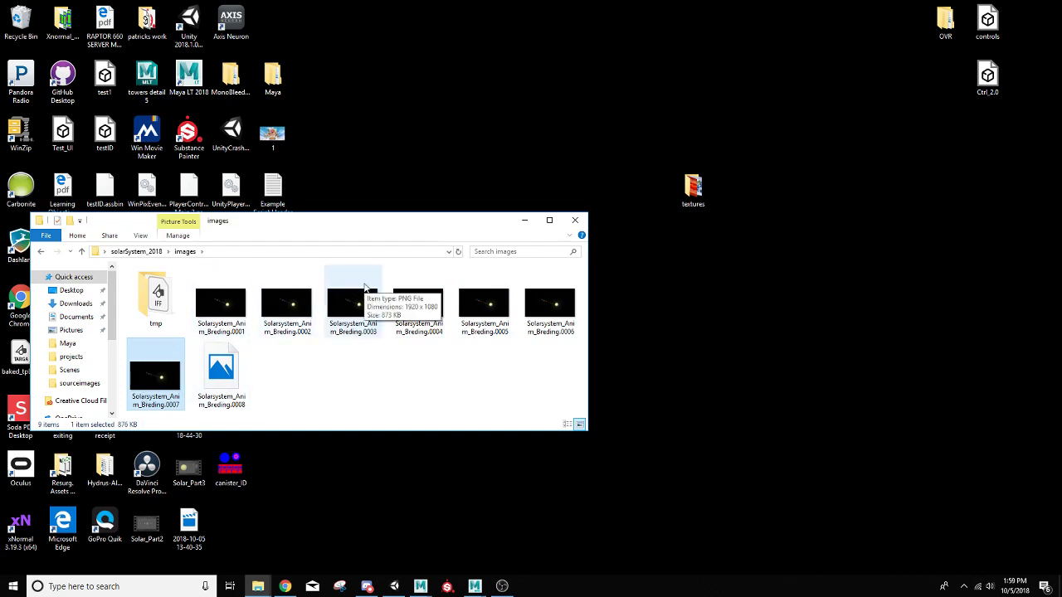
pyautogui.click(577, 220)
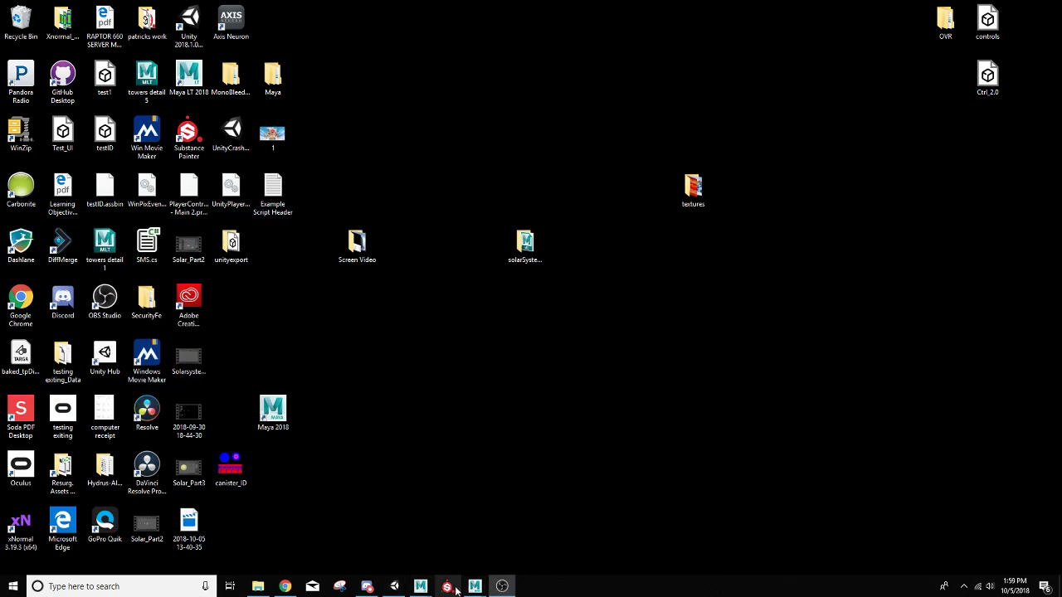
pyautogui.moveTo(476, 587)
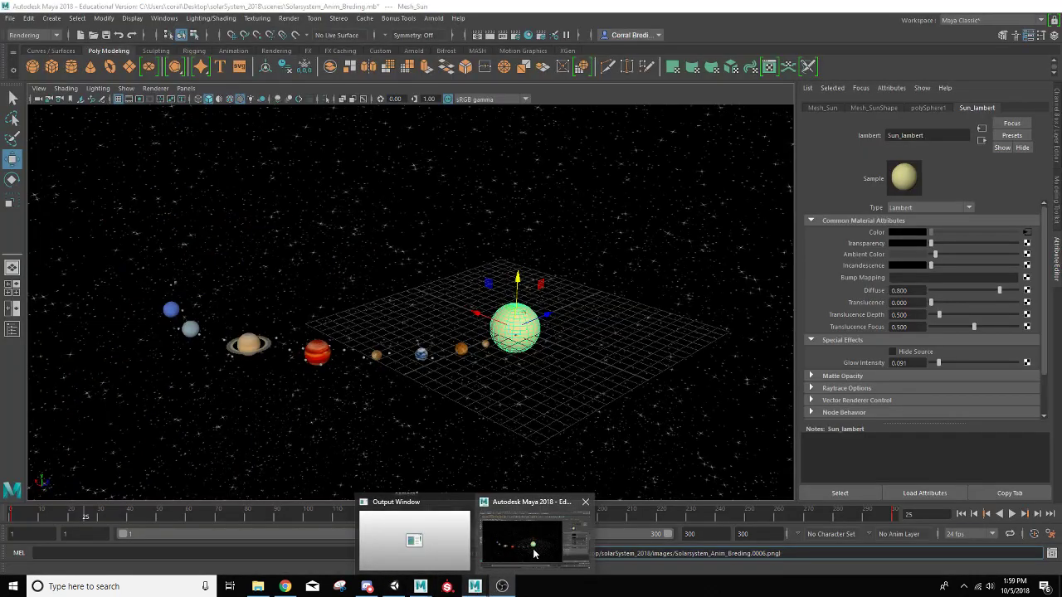
pyautogui.click(533, 549)
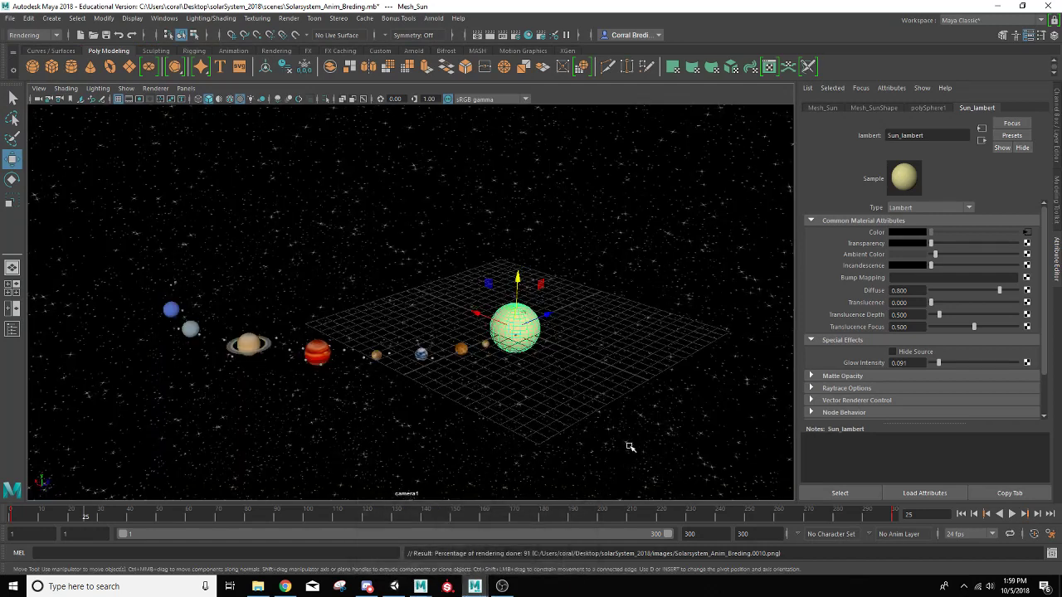
pyautogui.click(631, 448)
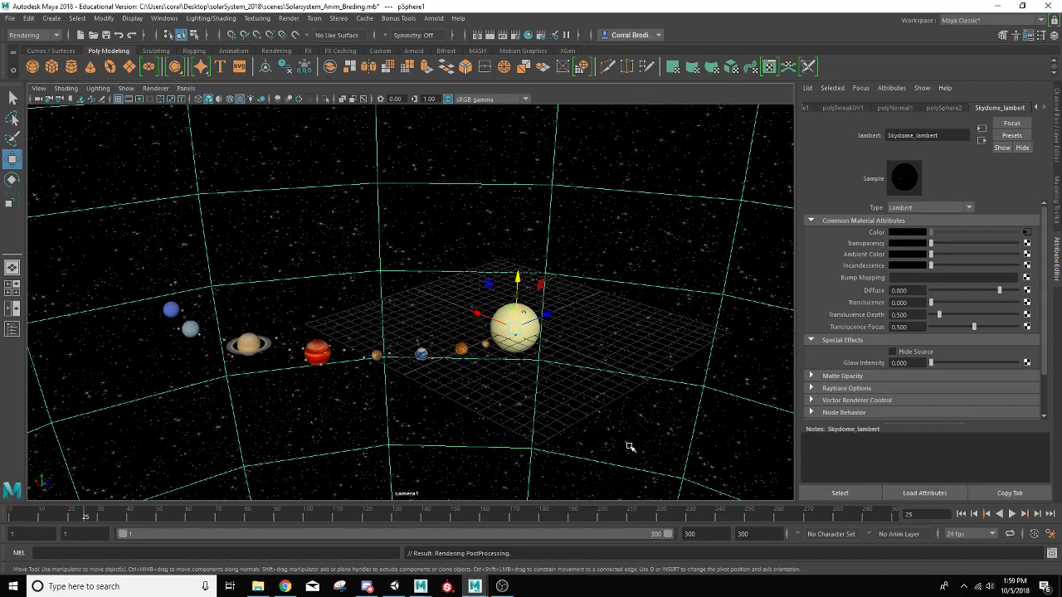